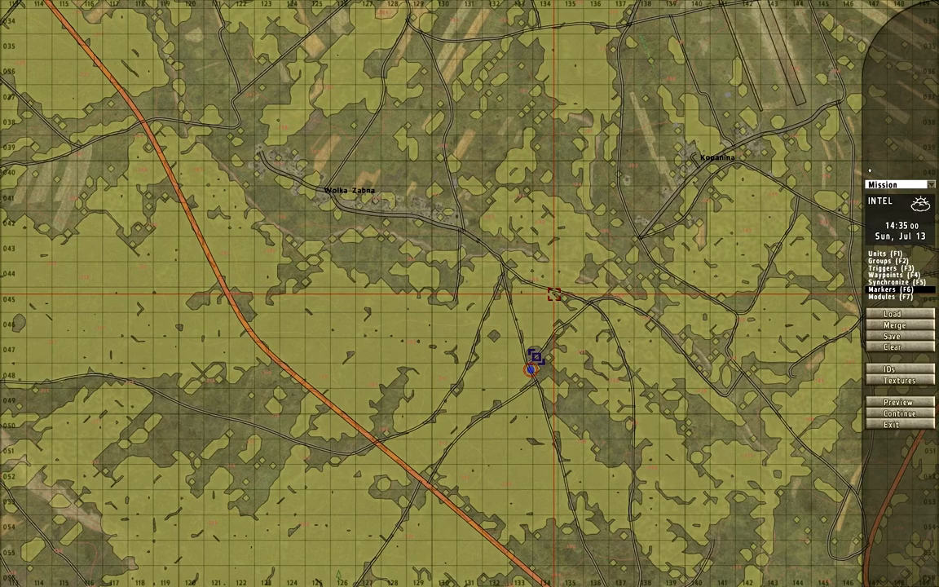
- Rename the 29th marker as base, label it 29th Staging Area, and give it a blue Flag icon
{"action": "scroll", "coordinate": [540, 338], "scroll_direction": "up", "scroll_amount": 5}
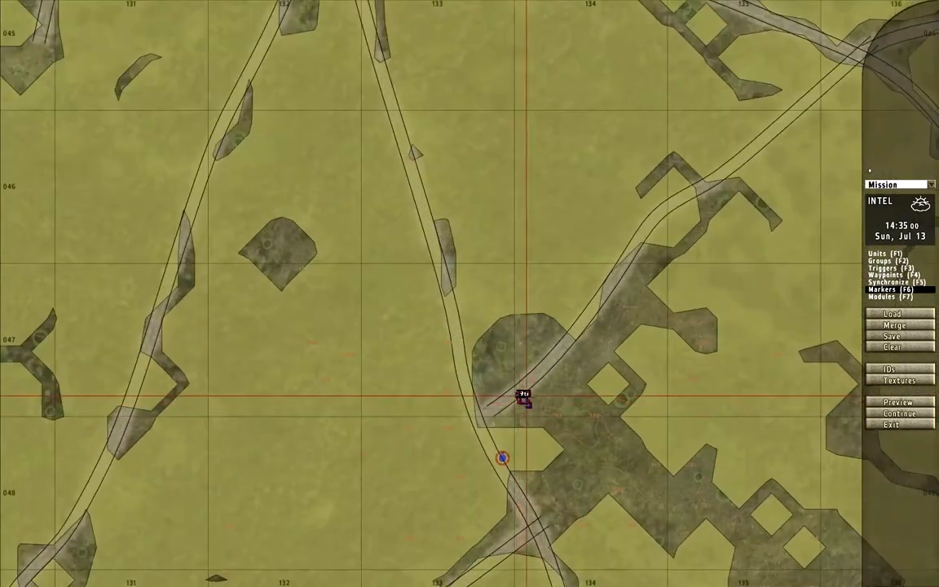
{"action": "double_click", "coordinate": [522, 395]}
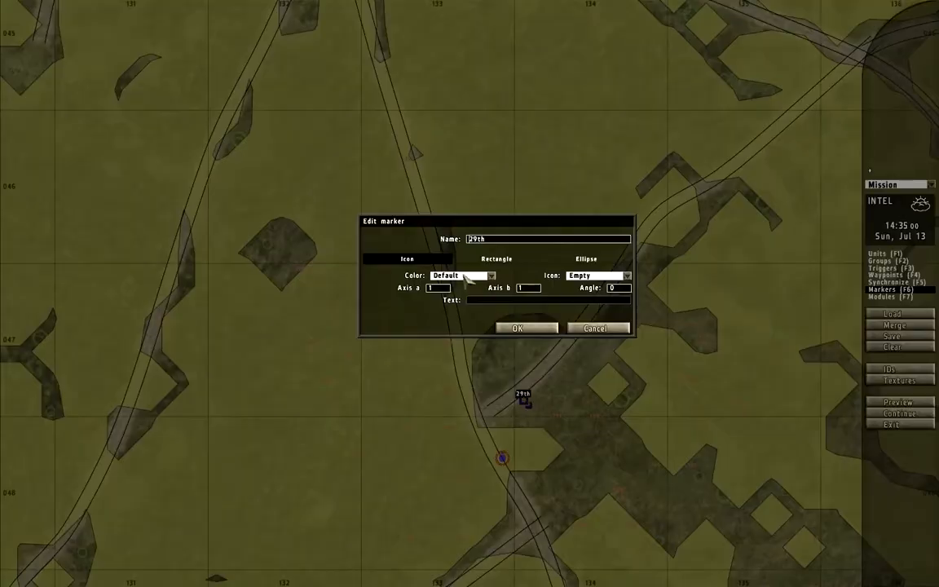
{"action": "left_click", "coordinate": [497, 301]}
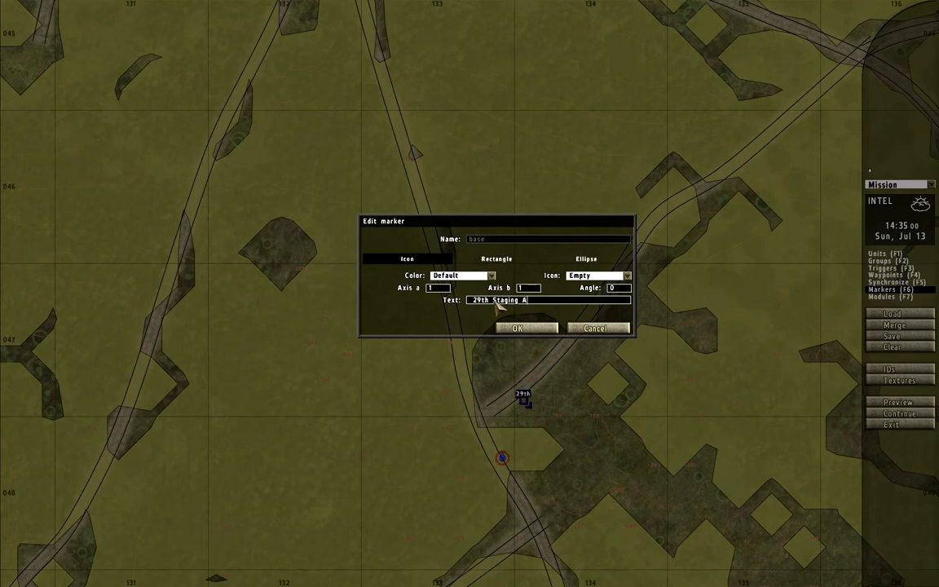
{"action": "left_click", "coordinate": [589, 277]}
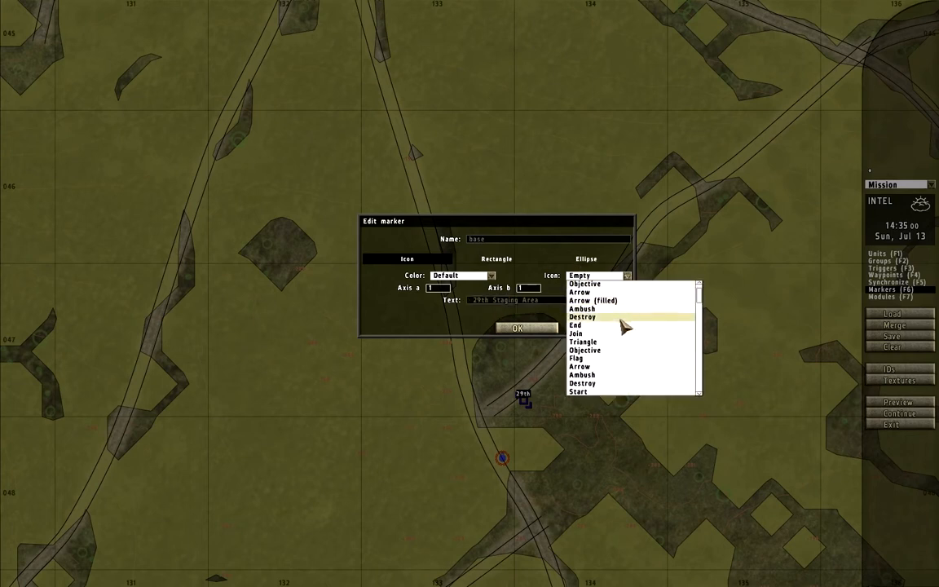
{"action": "left_click", "coordinate": [606, 358]}
{"action": "left_click", "coordinate": [457, 275]}
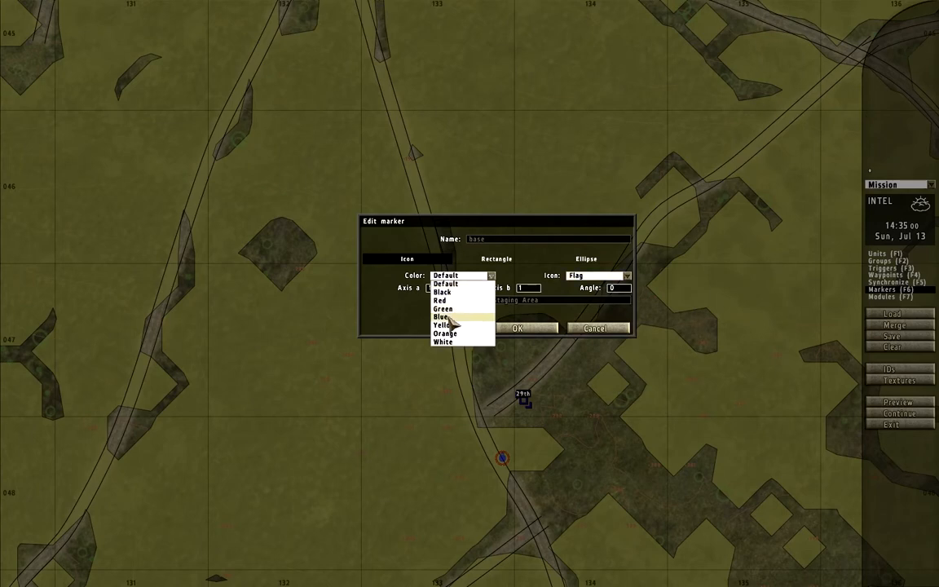
{"action": "left_click", "coordinate": [445, 317]}
{"action": "left_click", "coordinate": [517, 328]}
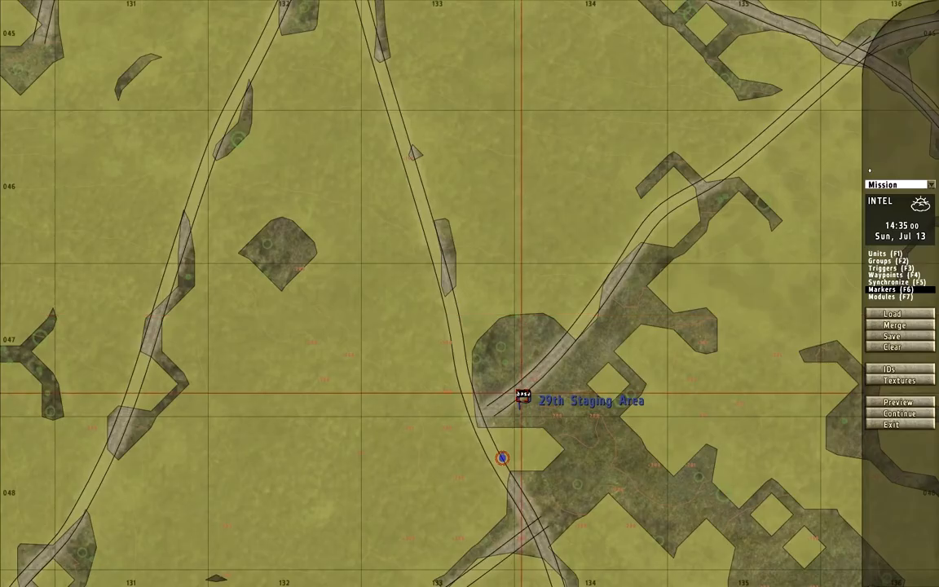
- Recolor the base marker black and change its icon to a solid flag
{"action": "double_click", "coordinate": [517, 390]}
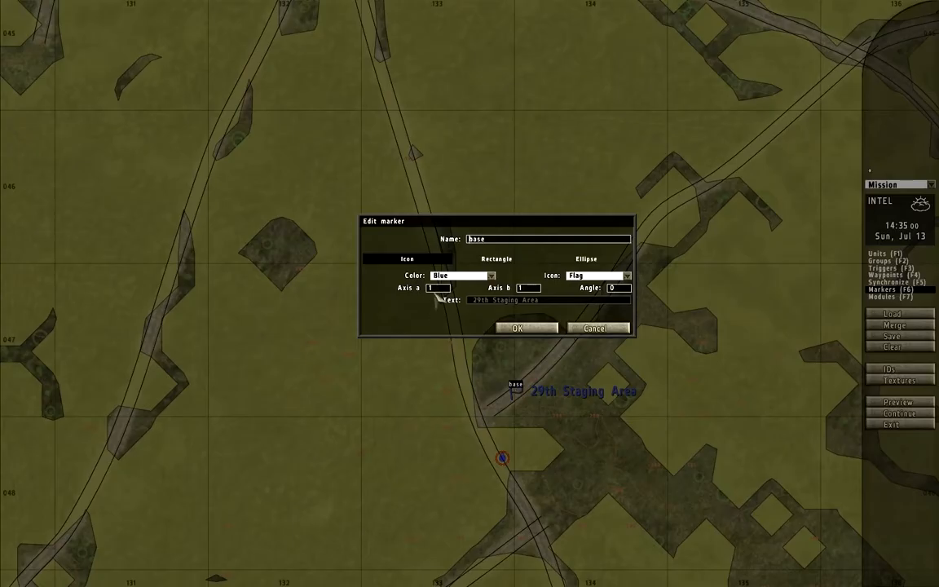
{"action": "left_click", "coordinate": [454, 278]}
{"action": "left_click", "coordinate": [444, 292]}
{"action": "left_click", "coordinate": [604, 276]}
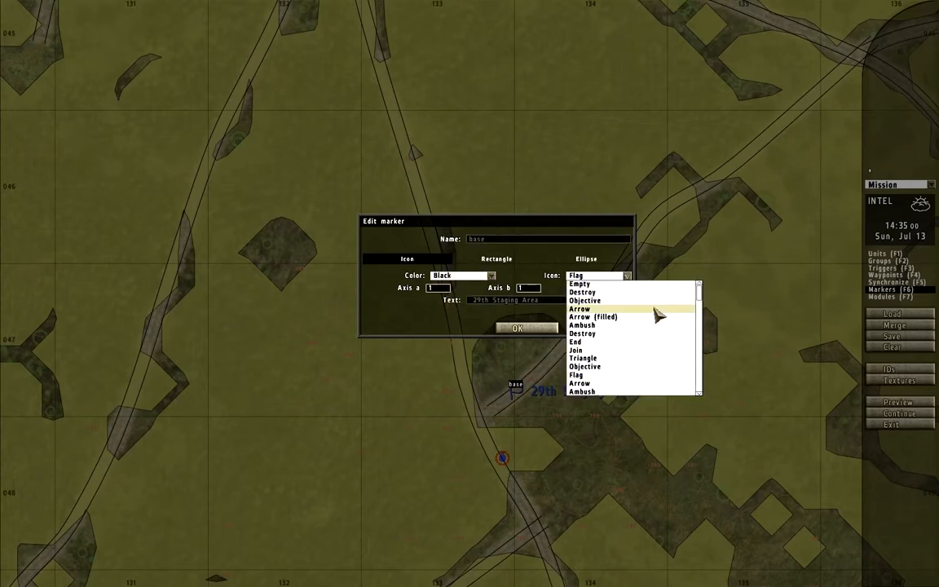
{"action": "scroll", "coordinate": [589, 383], "scroll_direction": "down", "scroll_amount": 8}
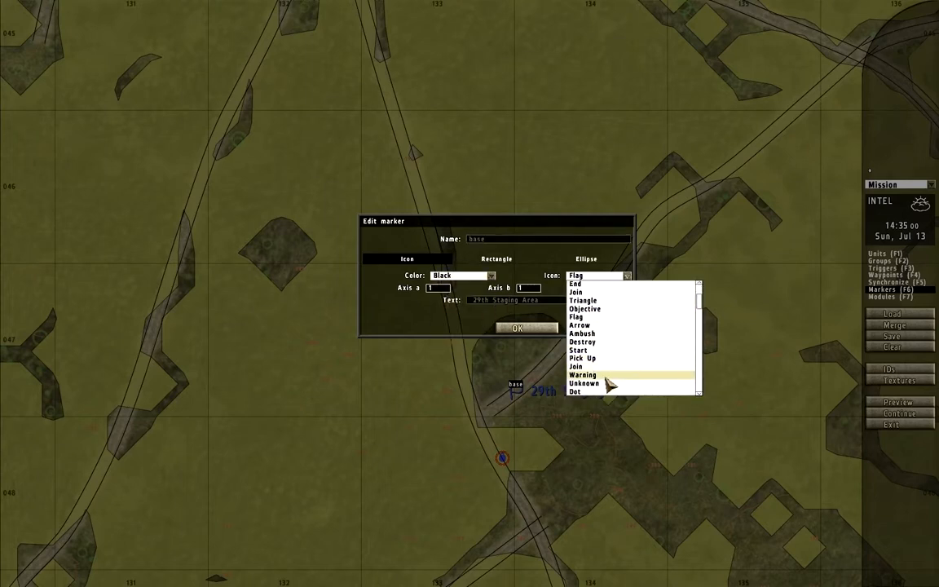
{"action": "left_click", "coordinate": [605, 385]}
{"action": "left_click", "coordinate": [517, 328]}
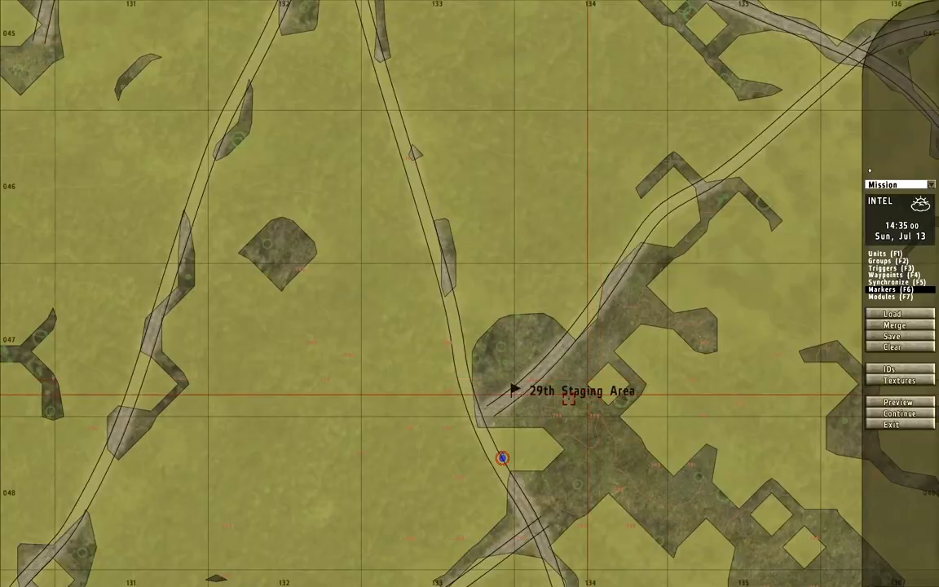
- Move the player to the road fork southeast of Wolka Zabna and set its initialization to onmapsingleclick "player setpos _pos";
{"action": "scroll", "coordinate": [518, 390], "scroll_direction": "down", "scroll_amount": 5}
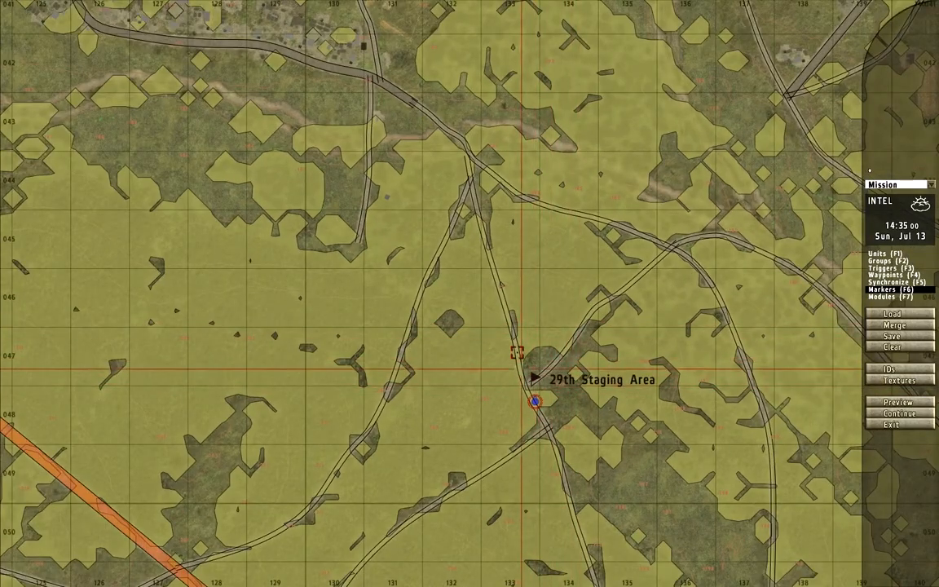
{"action": "mouse_move", "coordinate": [538, 405]}
{"action": "left_mouse_down"}
{"action": "mouse_move", "coordinate": [453, 325]}
{"action": "mouse_move", "coordinate": [449, 143]}
{"action": "mouse_move", "coordinate": [464, 147]}
{"action": "left_mouse_up"}
{"action": "double_click", "coordinate": [464, 147]}
{"action": "left_click_drag", "start_coordinate": [549, 273], "coordinate": [395, 280]}
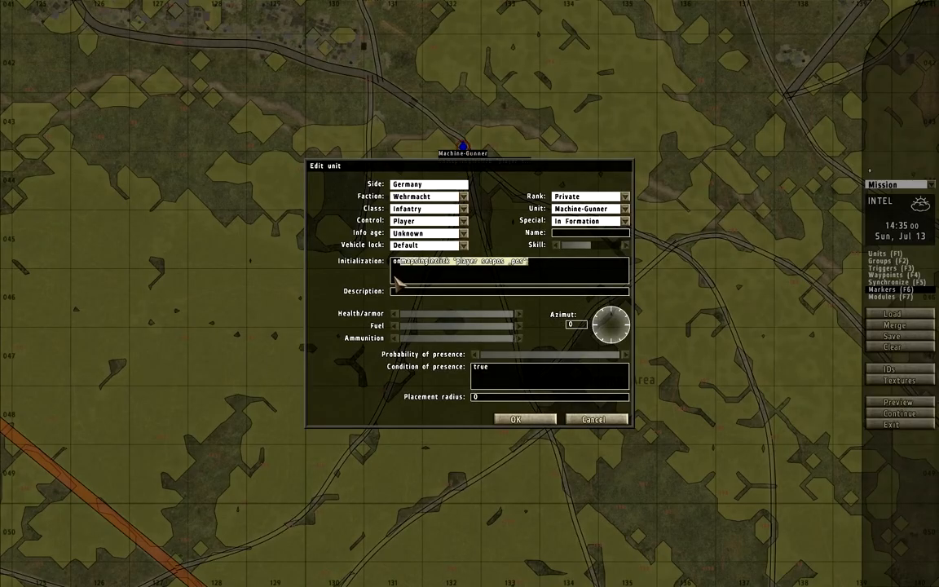
{"action": "left_click", "coordinate": [516, 419]}
- Change the player's unit type to Lieutenant (camo) and add a setcaptive statement to its initialization
{"action": "double_click", "coordinate": [463, 146]}
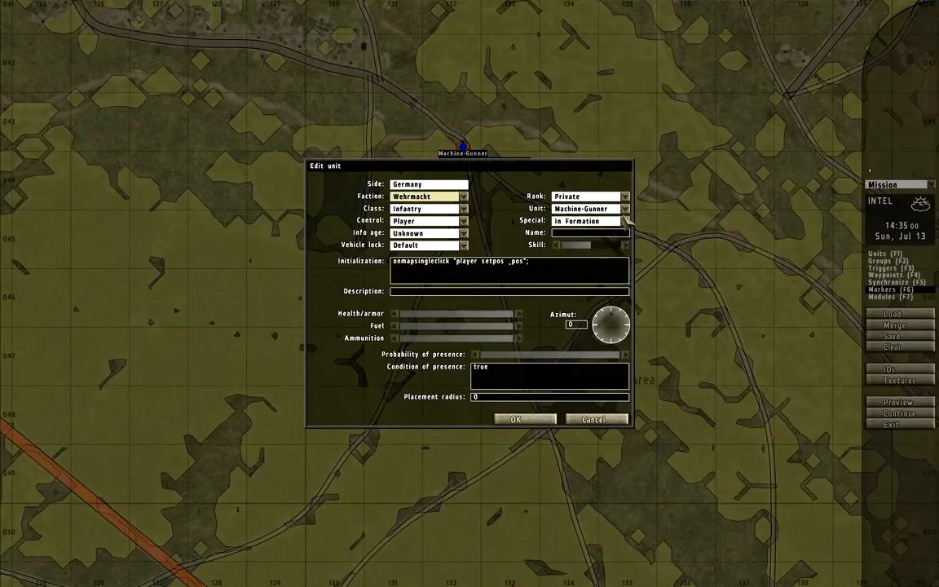
{"action": "left_click", "coordinate": [625, 209]}
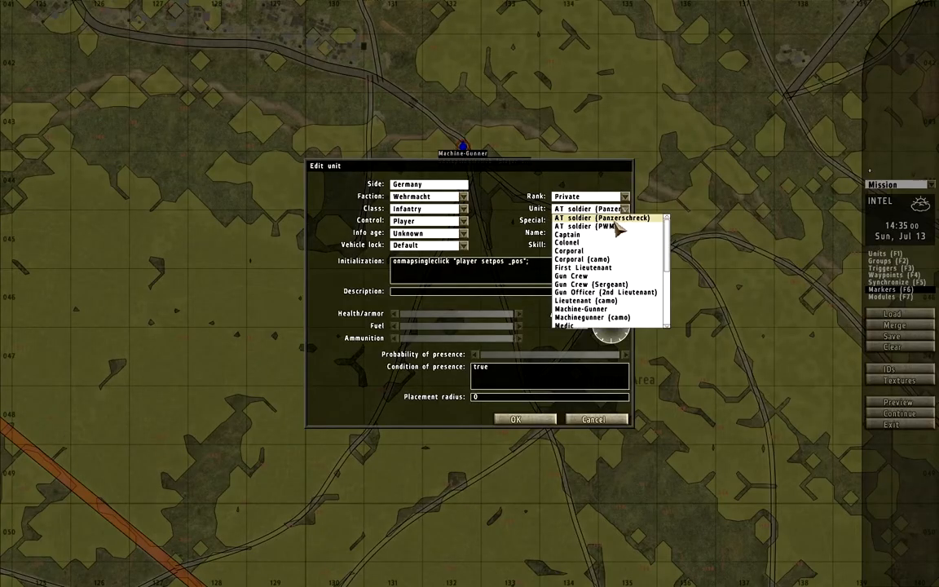
{"action": "left_click", "coordinate": [595, 301]}
{"action": "type", "text": "his ssetcaptiv"}
{"action": "key", "text": "Return"}
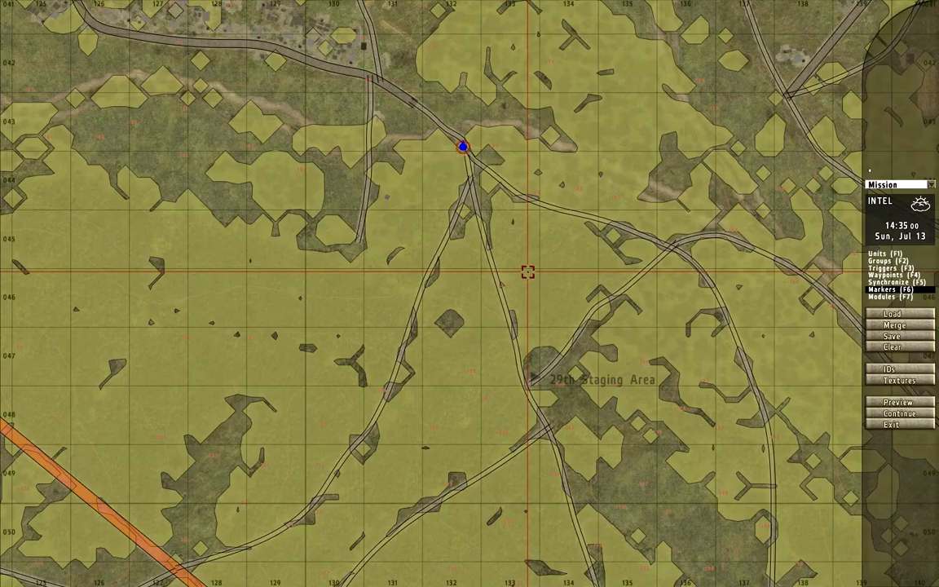
- Examine the terrain and roads between the staging area, the player's position and the village of Wolka Zabna
{"action": "right_click_drag", "start_coordinate": [611, 175], "coordinate": [559, 252]}
{"action": "scroll", "coordinate": [321, 124], "scroll_direction": "up", "scroll_amount": 4}
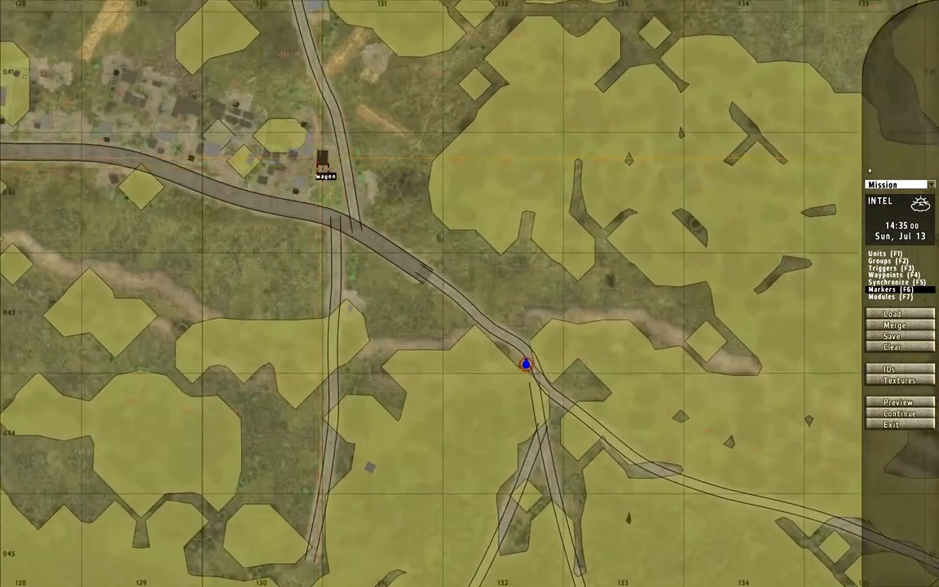
{"action": "scroll", "coordinate": [322, 163], "scroll_direction": "down", "scroll_amount": 2}
{"action": "scroll", "coordinate": [456, 265], "scroll_direction": "down", "scroll_amount": 2}
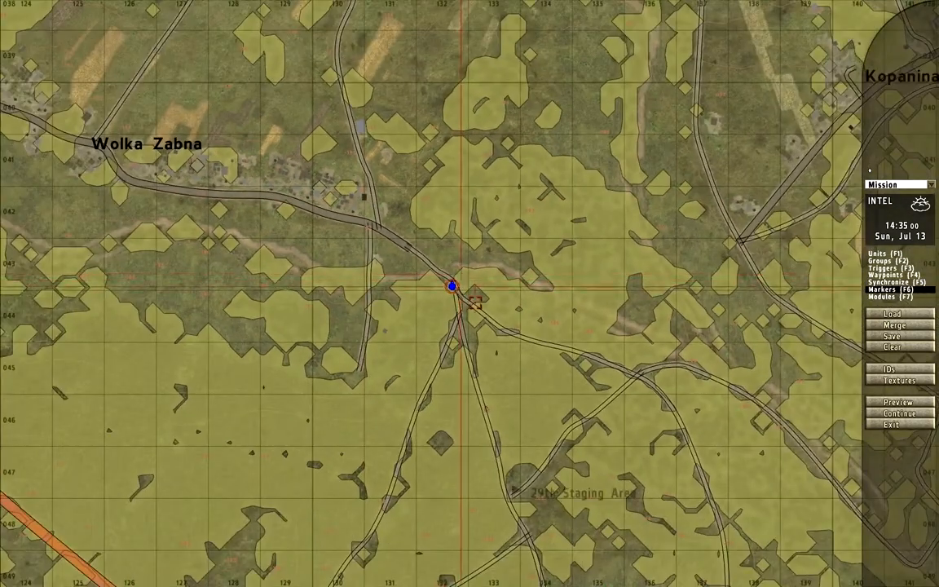
{"action": "scroll", "coordinate": [516, 524], "scroll_direction": "down", "scroll_amount": 1}
{"action": "right_click_drag", "start_coordinate": [516, 524], "coordinate": [507, 461]}
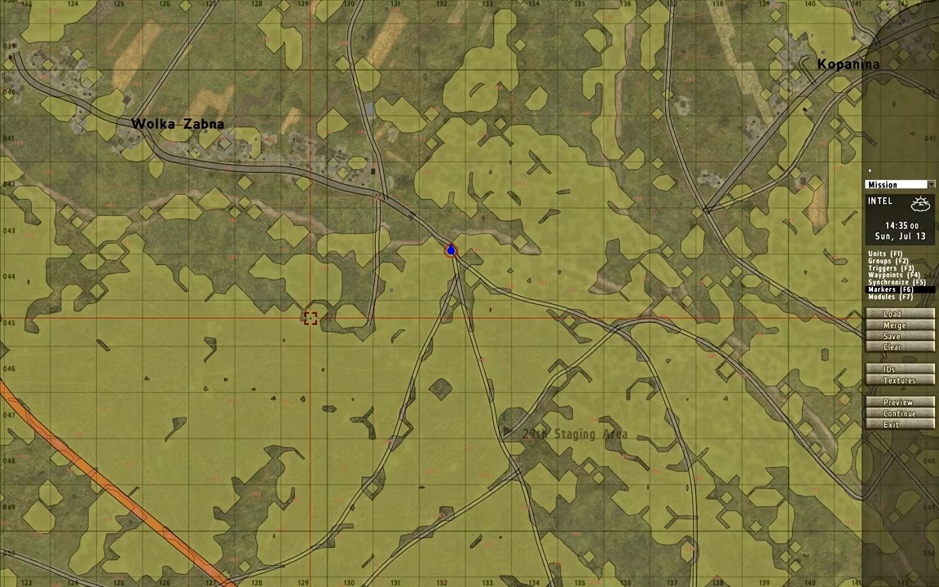
{"action": "scroll", "coordinate": [390, 203], "scroll_direction": "up", "scroll_amount": 5}
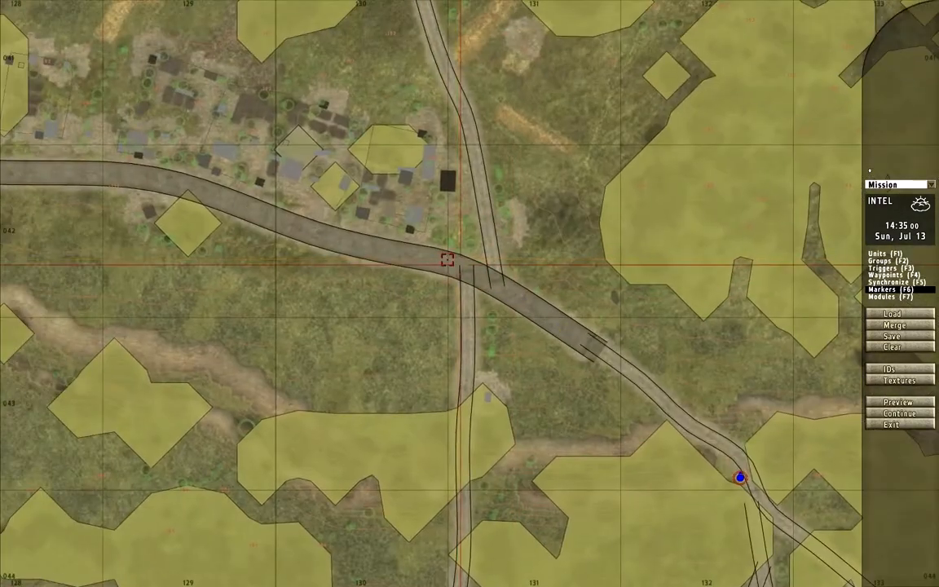
{"action": "scroll", "coordinate": [448, 259], "scroll_direction": "down", "scroll_amount": 4}
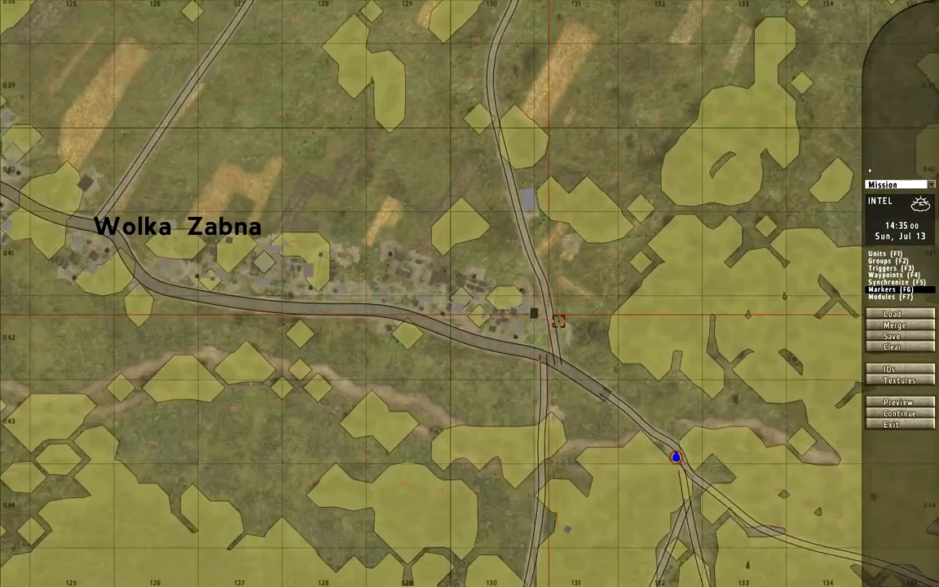
{"action": "scroll", "coordinate": [559, 321], "scroll_direction": "down", "scroll_amount": 3}
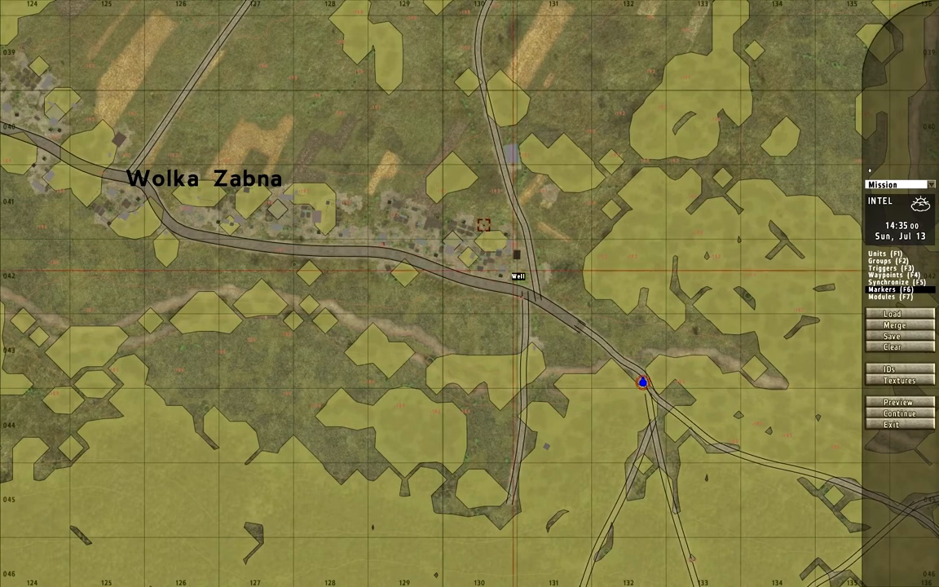
- Start a new unit near the road north of the village's east end, with its side set to Empty
{"action": "scroll", "coordinate": [483, 224], "scroll_direction": "up", "scroll_amount": 5}
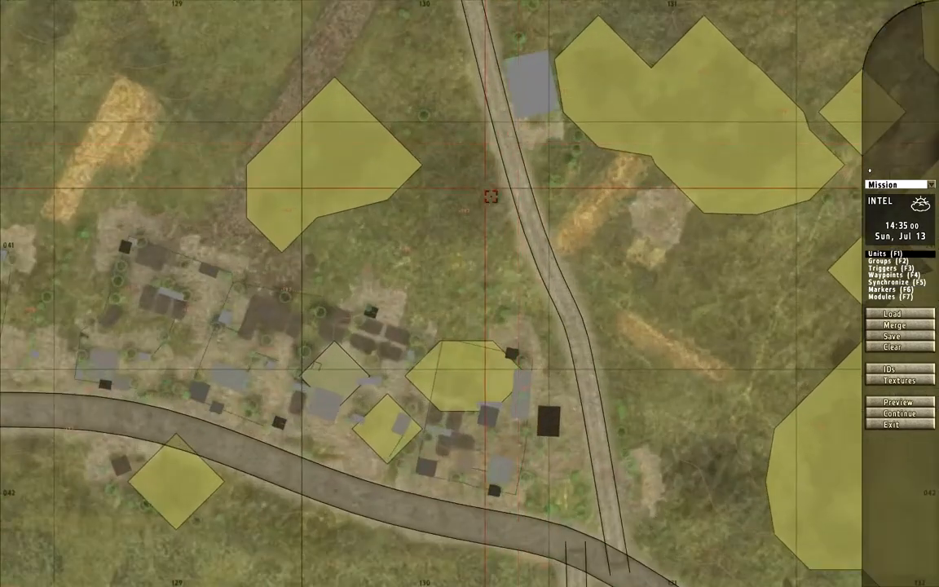
{"action": "double_click", "coordinate": [491, 194]}
{"action": "left_click", "coordinate": [407, 184]}
{"action": "left_click", "coordinate": [410, 245]}
{"action": "left_click", "coordinate": [412, 211]}
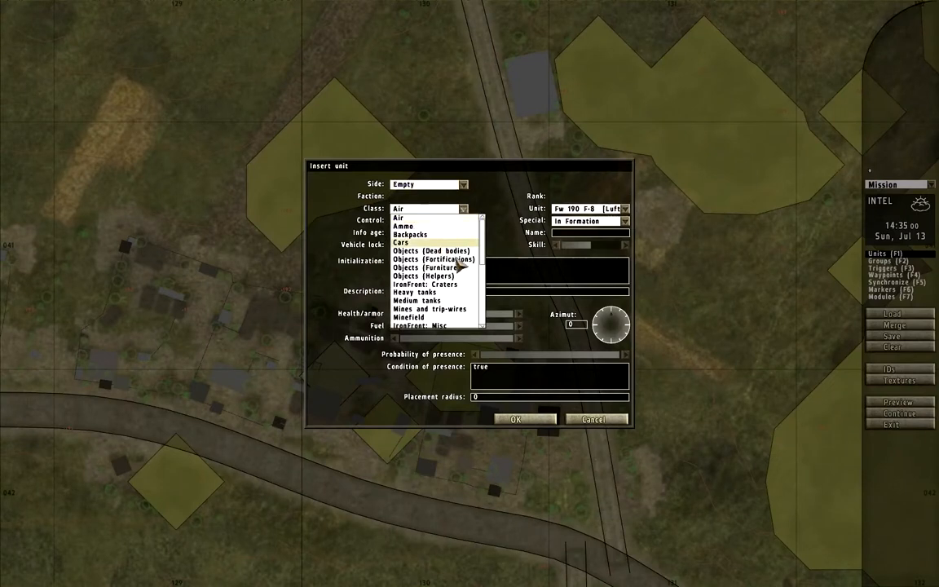
{"action": "scroll", "coordinate": [447, 295], "scroll_direction": "down", "scroll_amount": 3}
{"action": "scroll", "coordinate": [447, 295], "scroll_direction": "down", "scroll_amount": 3}
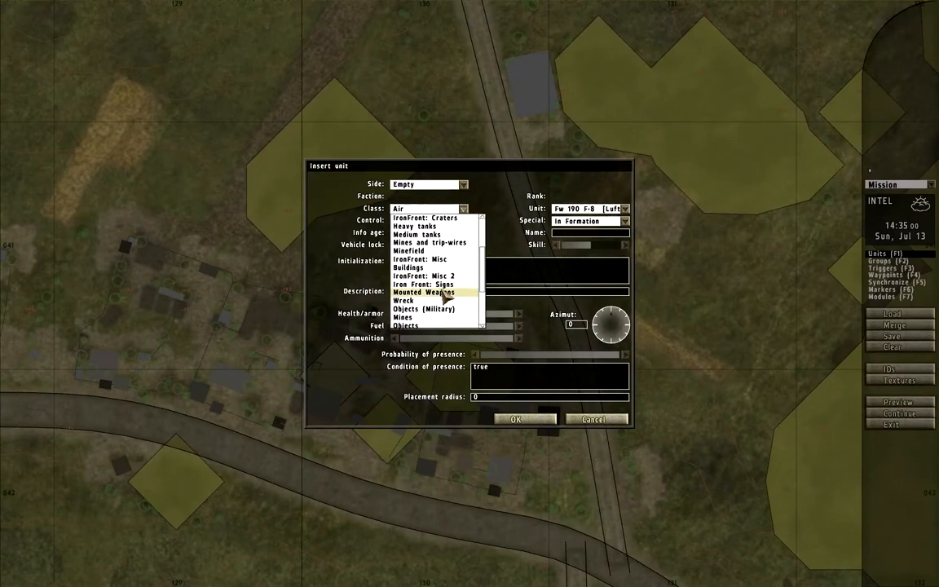
{"action": "left_click", "coordinate": [445, 291]}
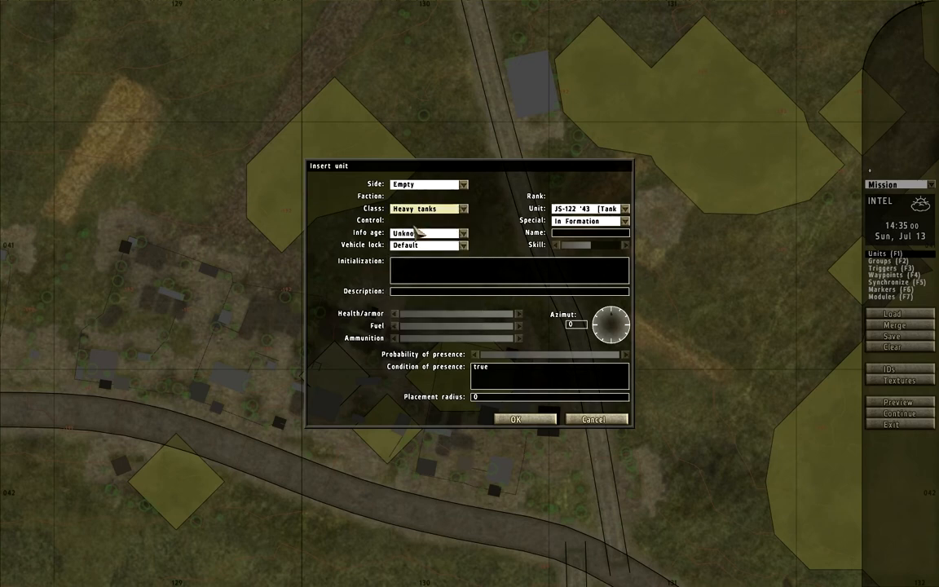
{"action": "left_click", "coordinate": [424, 208]}
{"action": "scroll", "coordinate": [429, 294], "scroll_direction": "down", "scroll_amount": 2}
{"action": "left_click", "coordinate": [428, 276]}
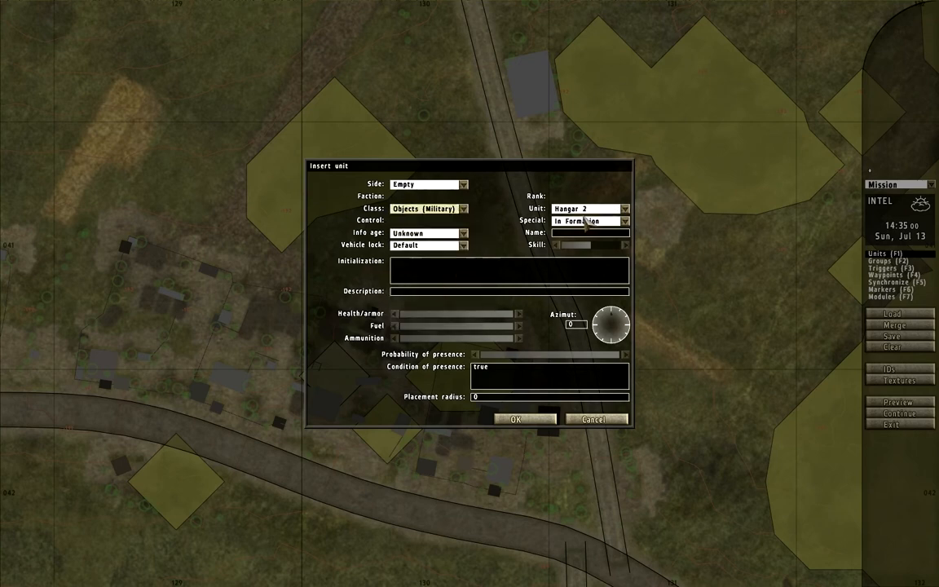
{"action": "left_click", "coordinate": [583, 209]}
{"action": "scroll", "coordinate": [603, 269], "scroll_direction": "up", "scroll_amount": 3}
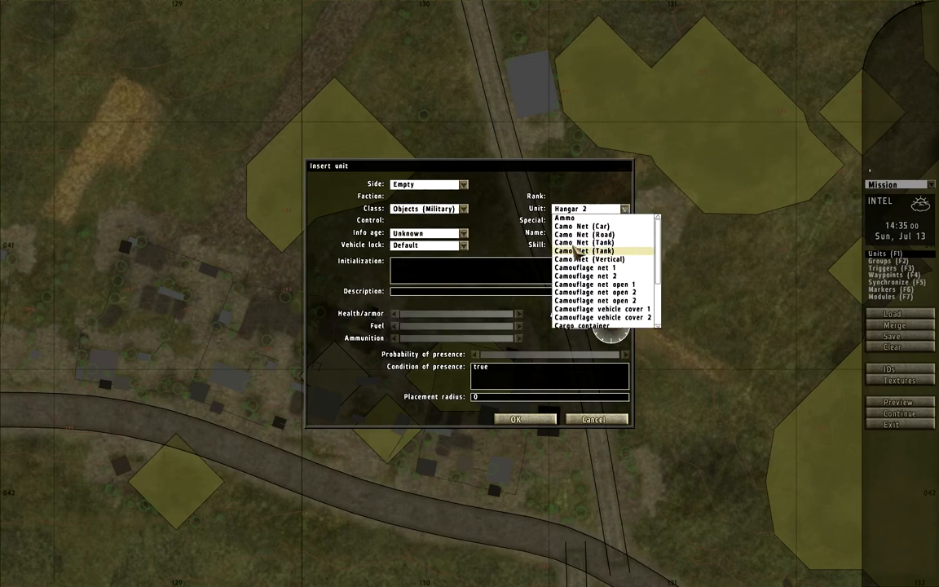
- Insert a Stone wall from the Structures class at the chosen spot
{"action": "left_click", "coordinate": [464, 209]}
{"action": "scroll", "coordinate": [420, 277], "scroll_direction": "down", "scroll_amount": 3}
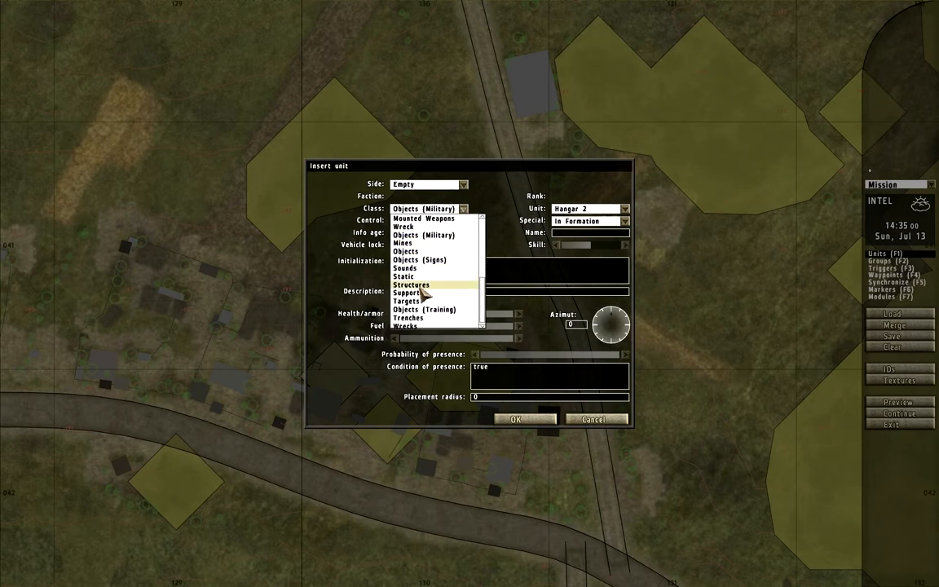
{"action": "left_click", "coordinate": [420, 287]}
{"action": "left_click", "coordinate": [586, 207]}
{"action": "left_click", "coordinate": [589, 210]}
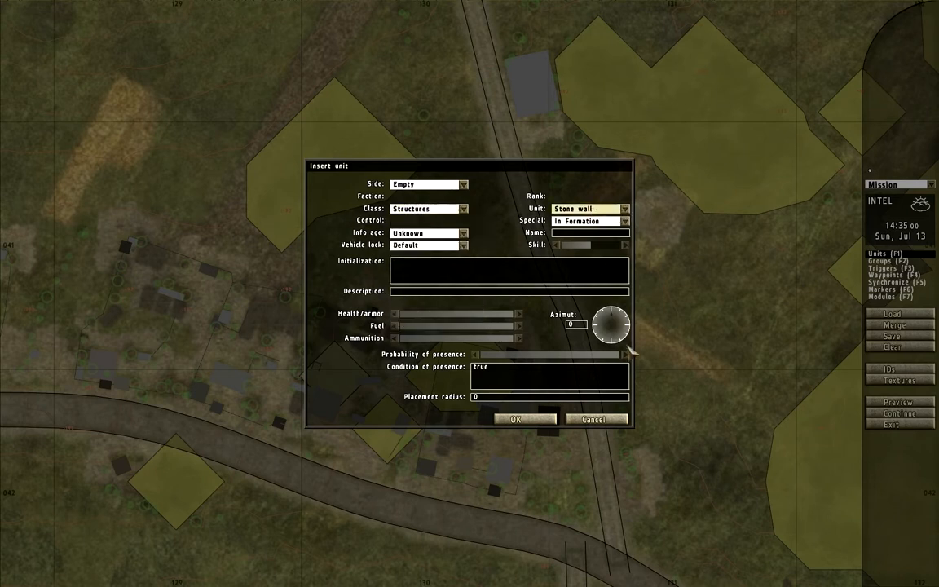
{"action": "key", "text": "Return"}
- Position the stone wall along the west edge of the northern road and paste copies southward along the same edge
{"action": "scroll", "coordinate": [504, 176], "scroll_direction": "up", "scroll_amount": 3}
{"action": "left_click_drag", "start_coordinate": [483, 206], "coordinate": [480, 114]}
{"action": "left_click_drag", "start_coordinate": [479, 25], "coordinate": [469, 79]}
{"action": "key", "text": "ctrl+c"}
{"action": "key", "text": "ctrl+v"}
{"action": "left_click_drag", "start_coordinate": [499, 205], "coordinate": [508, 219]}
{"action": "key", "text": "ctrl+v"}
{"action": "left_click_drag", "start_coordinate": [534, 324], "coordinate": [555, 365]}
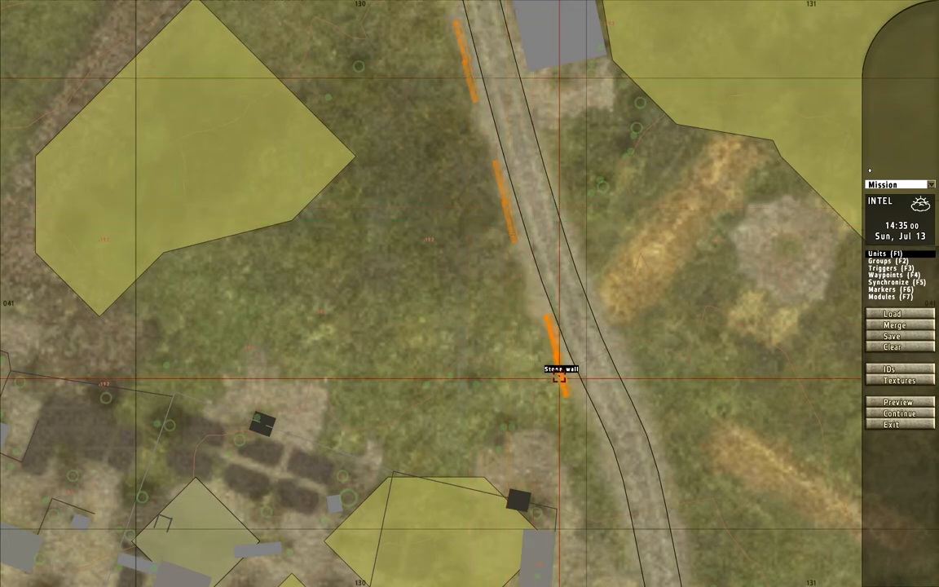
- Place stone wall copies on the east side of the side road, just south of the main road junction
{"action": "scroll", "coordinate": [558, 367], "scroll_direction": "down", "scroll_amount": 3}
{"action": "scroll", "coordinate": [558, 375], "scroll_direction": "down", "scroll_amount": 1}
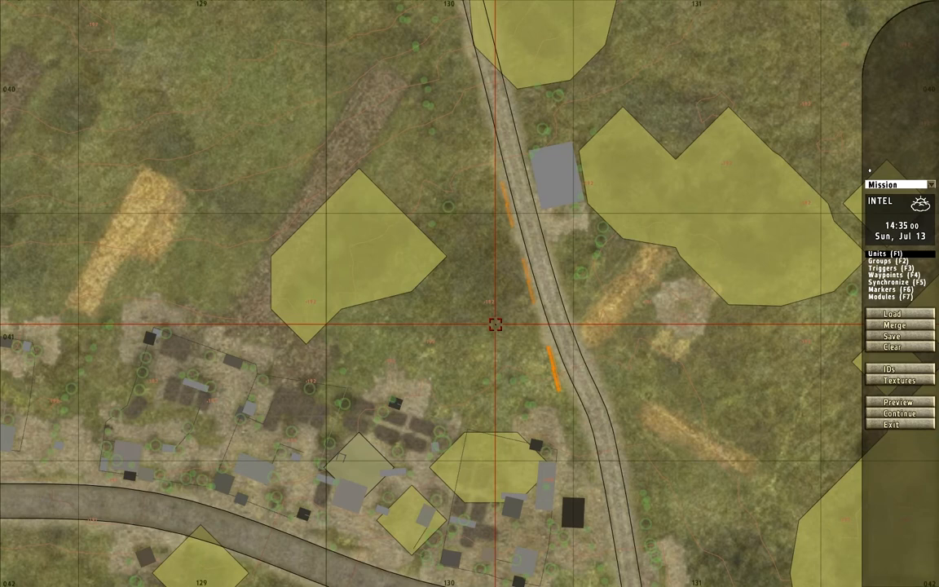
{"action": "scroll", "coordinate": [496, 325], "scroll_direction": "down", "scroll_amount": 2}
{"action": "right_click_drag", "start_coordinate": [534, 342], "coordinate": [560, 200]}
{"action": "scroll", "coordinate": [571, 318], "scroll_direction": "up", "scroll_amount": 4}
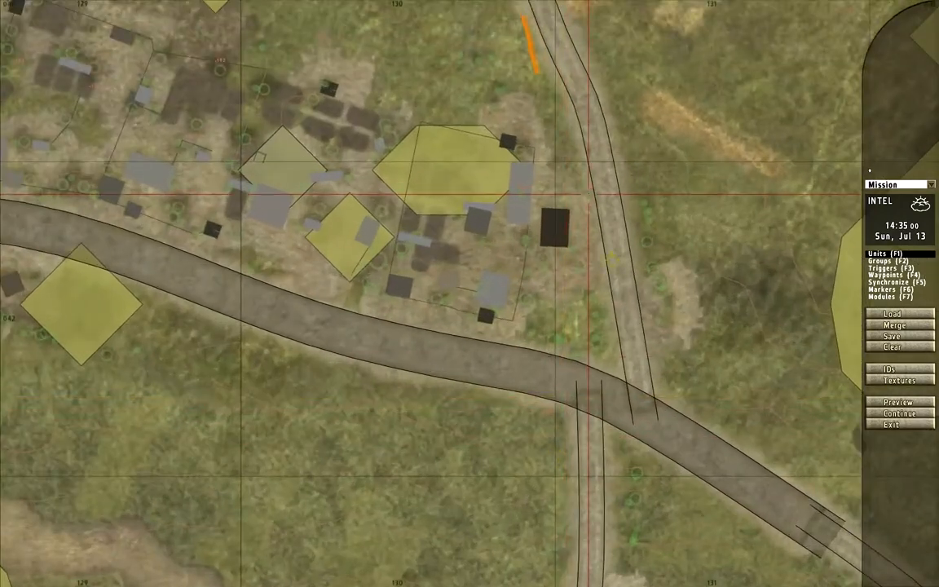
{"action": "right_click_drag", "start_coordinate": [535, 102], "coordinate": [606, 286]}
{"action": "scroll", "coordinate": [606, 285], "scroll_direction": "down", "scroll_amount": 4}
{"action": "right_click_drag", "start_coordinate": [509, 330], "coordinate": [521, 292]}
{"action": "right_click_drag", "start_coordinate": [612, 407], "coordinate": [593, 313]}
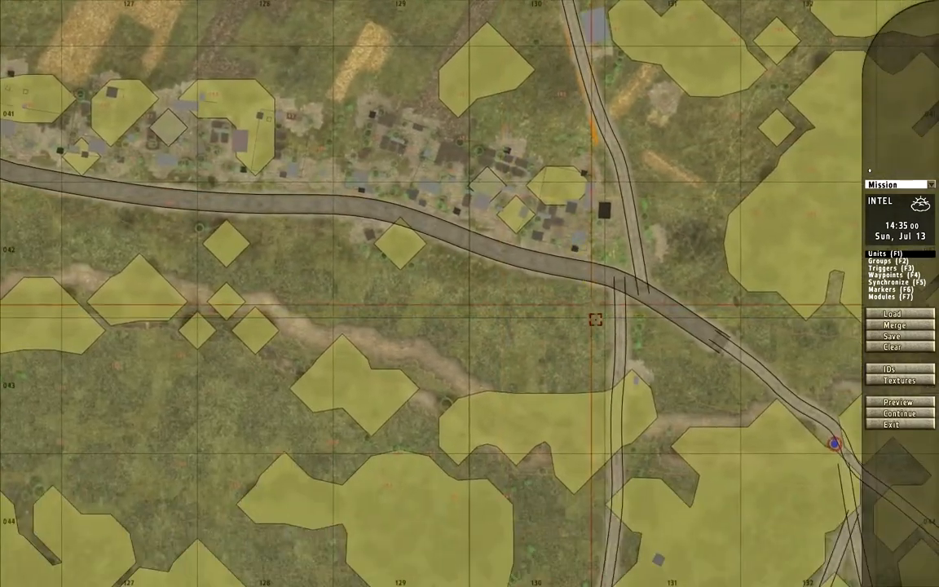
{"action": "scroll", "coordinate": [593, 314], "scroll_direction": "up", "scroll_amount": 4}
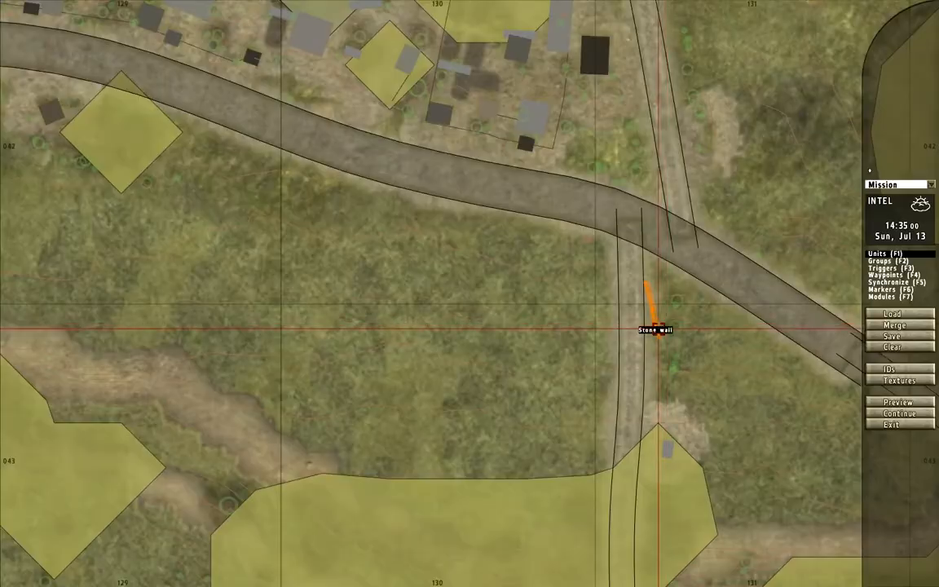
- Rotate the stone walls beside the side road south of the junction parallel to it, giving the southern wall an azimuth of 270
{"action": "double_click", "coordinate": [658, 329]}
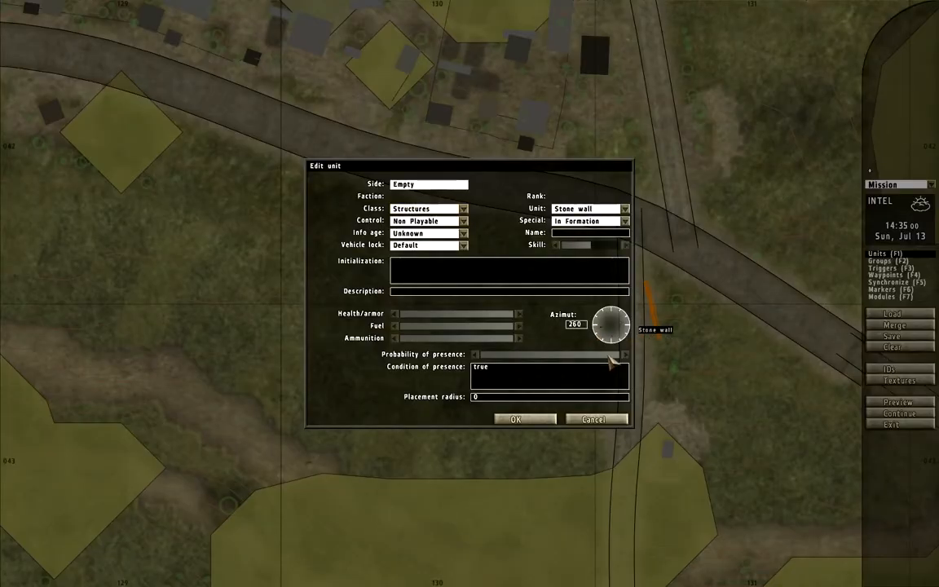
{"action": "left_click", "coordinate": [541, 419]}
{"action": "scroll", "coordinate": [654, 317], "scroll_direction": "up", "scroll_amount": 2}
{"action": "double_click", "coordinate": [646, 289]}
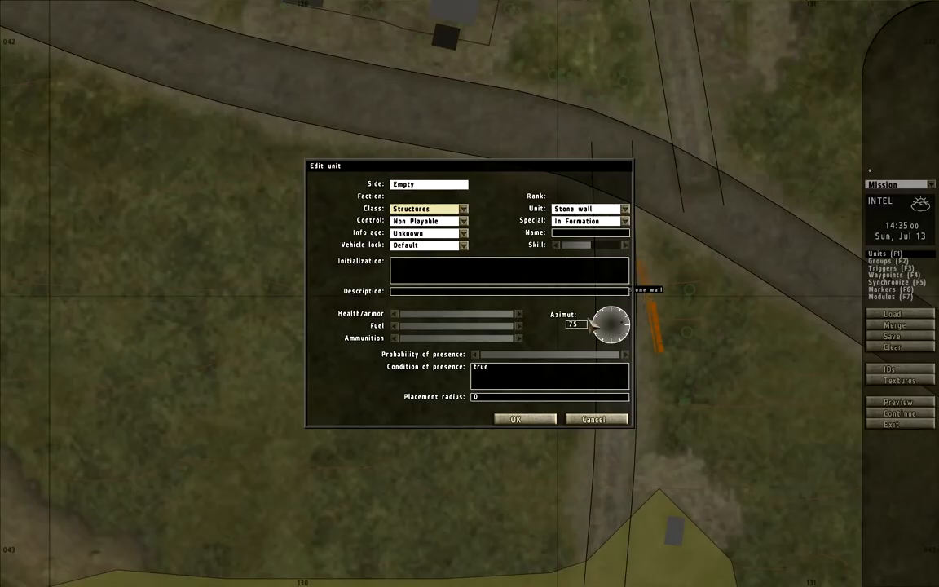
{"action": "key", "text": "Return"}
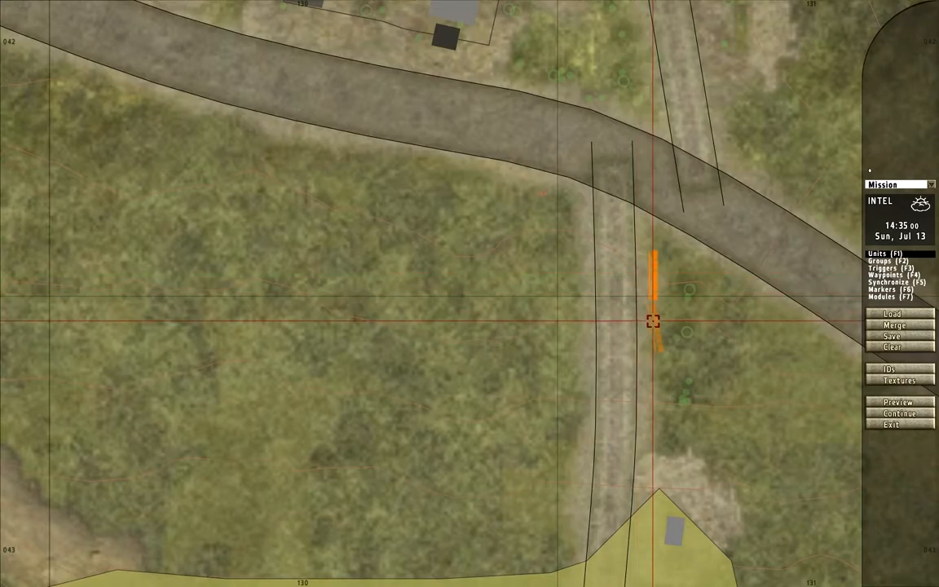
{"action": "double_click", "coordinate": [653, 327]}
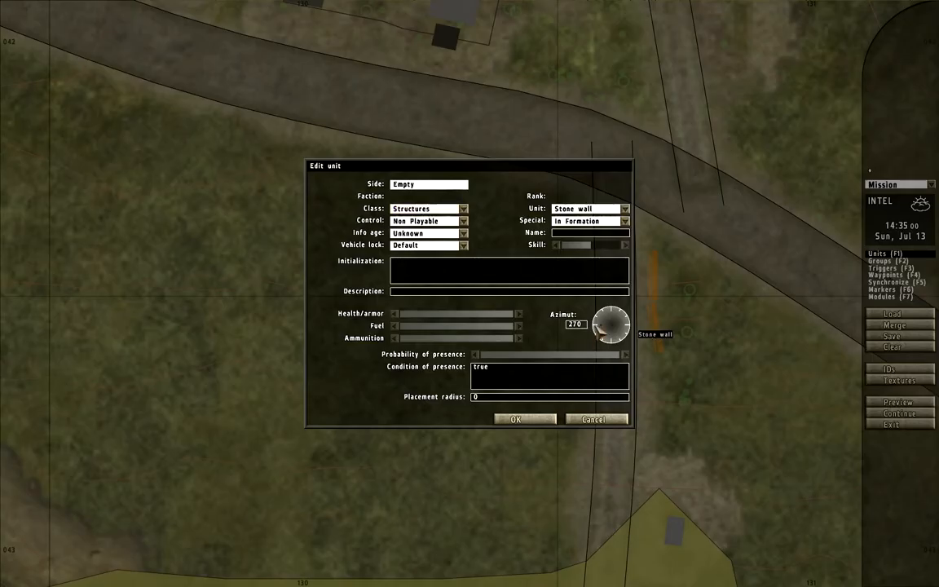
{"action": "key", "text": "Return"}
{"action": "scroll", "coordinate": [649, 318], "scroll_direction": "down", "scroll_amount": 6}
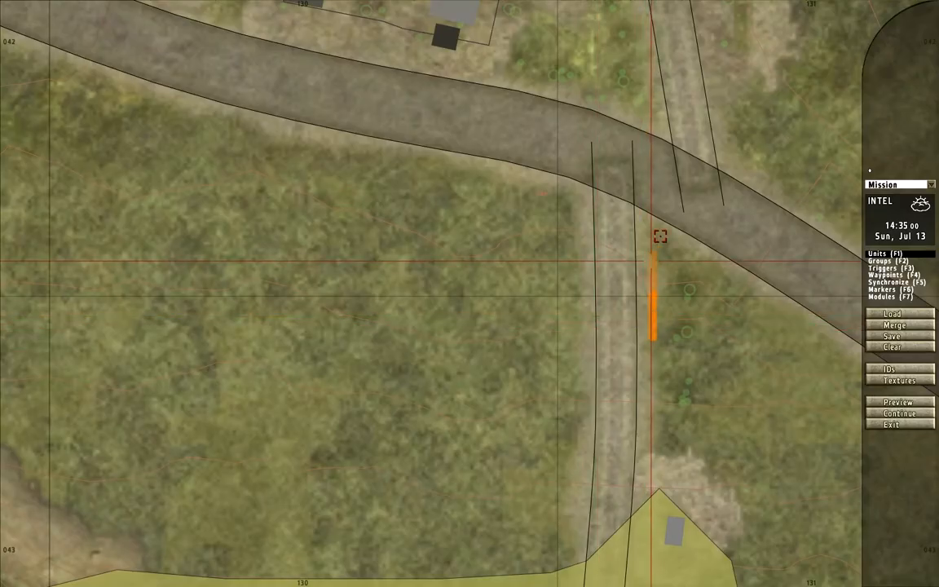
- Start a new empty unit on the north side of the main road, by the houses at the village's east end
{"action": "scroll", "coordinate": [605, 287], "scroll_direction": "up", "scroll_amount": 6}
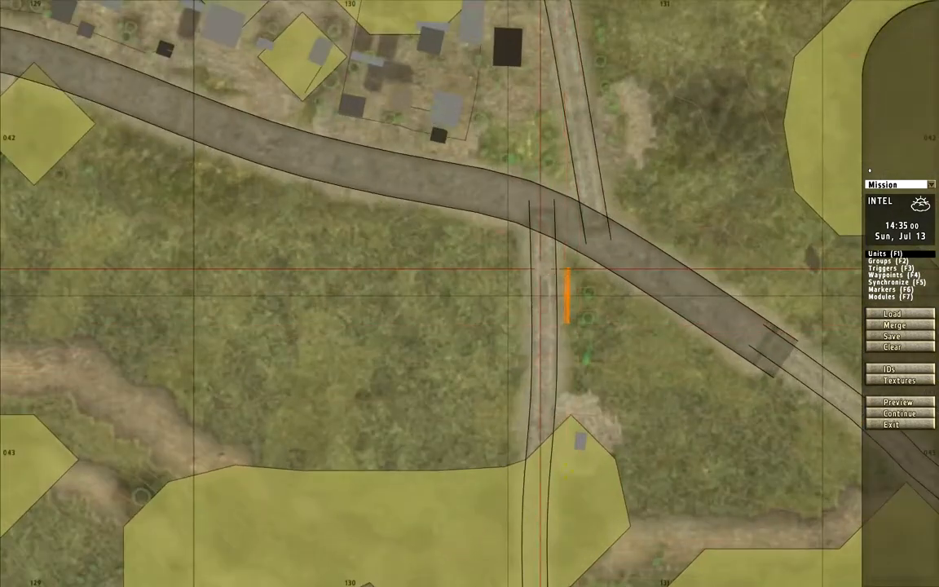
{"action": "right_click_drag", "start_coordinate": [514, 183], "coordinate": [550, 432]}
{"action": "scroll", "coordinate": [545, 417], "scroll_direction": "up", "scroll_amount": 2}
{"action": "scroll", "coordinate": [544, 408], "scroll_direction": "down", "scroll_amount": 2}
{"action": "right_click_drag", "start_coordinate": [540, 381], "coordinate": [529, 296]}
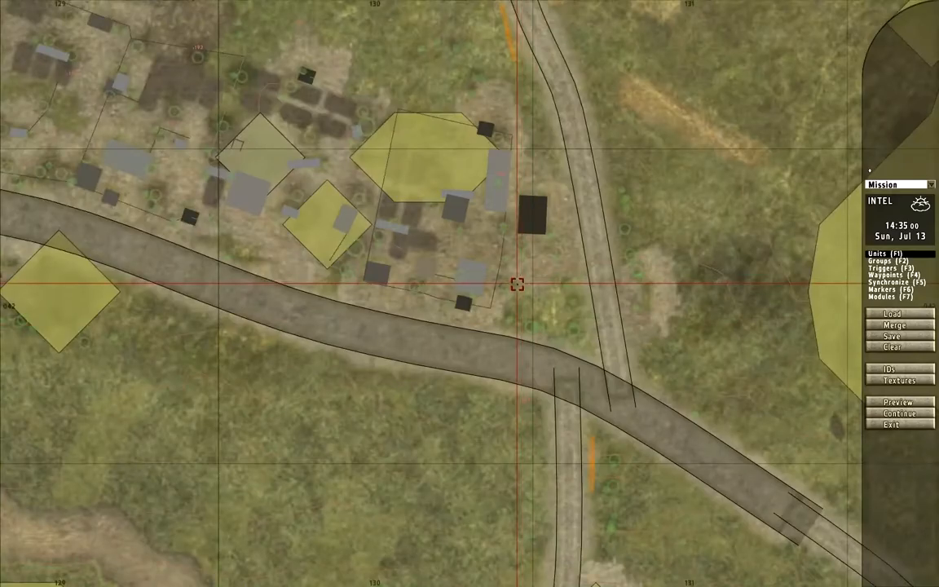
{"action": "scroll", "coordinate": [526, 286], "scroll_direction": "up", "scroll_amount": 2}
{"action": "double_click", "coordinate": [340, 329]}
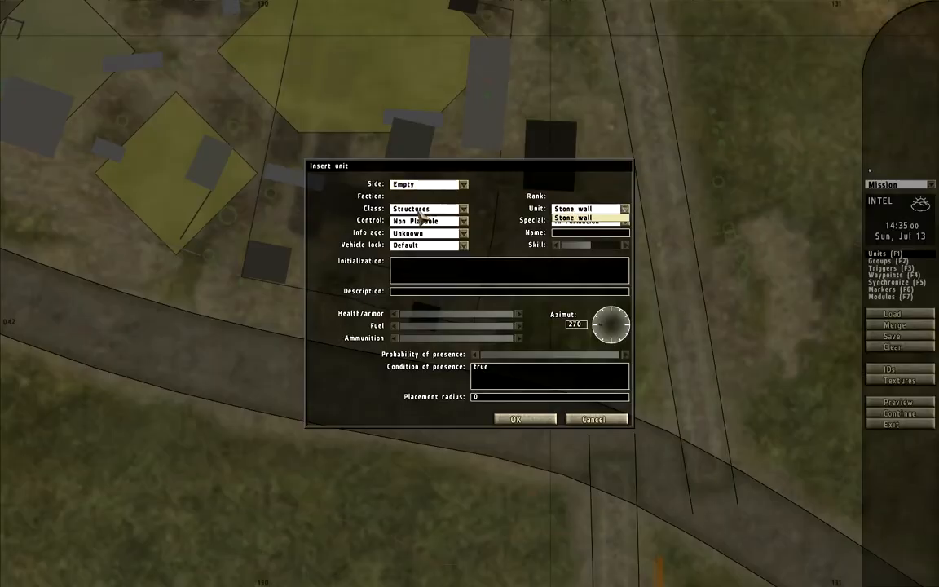
{"action": "left_click", "coordinate": [424, 209]}
{"action": "left_click", "coordinate": [416, 292]}
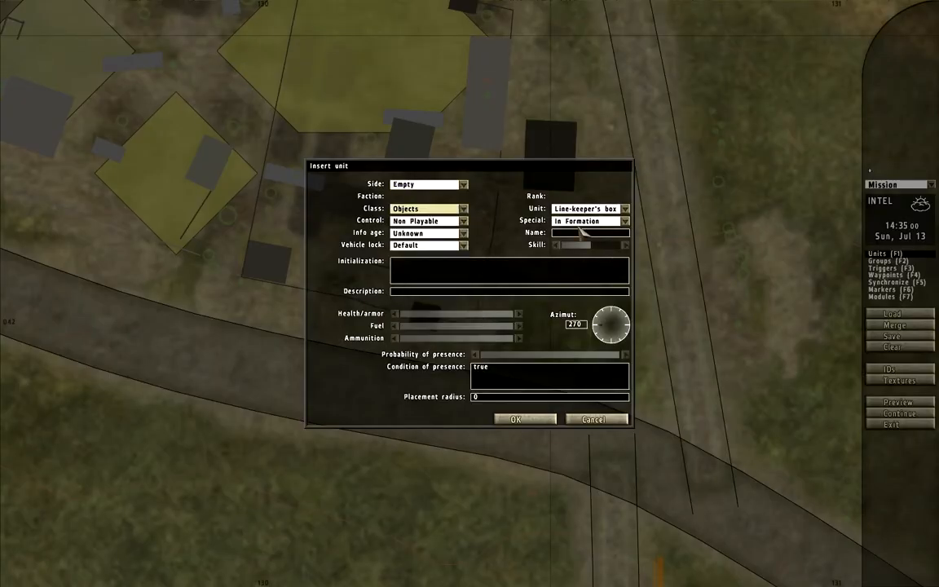
{"action": "left_click", "coordinate": [608, 211]}
{"action": "scroll", "coordinate": [624, 263], "scroll_direction": "up", "scroll_amount": 6}
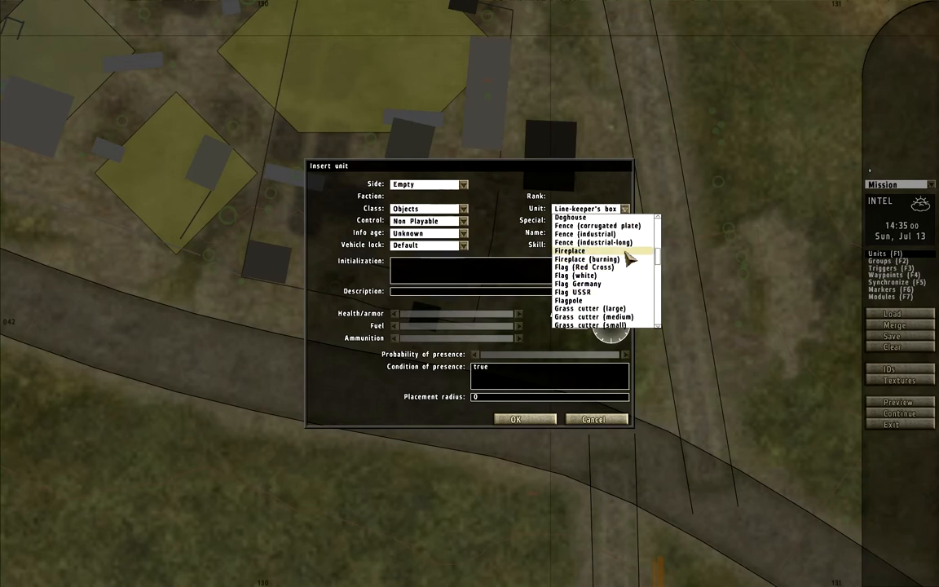
{"action": "scroll", "coordinate": [624, 300], "scroll_direction": "up", "scroll_amount": 2}
{"action": "scroll", "coordinate": [608, 316], "scroll_direction": "down", "scroll_amount": 2}
{"action": "scroll", "coordinate": [601, 318], "scroll_direction": "up", "scroll_amount": 6}
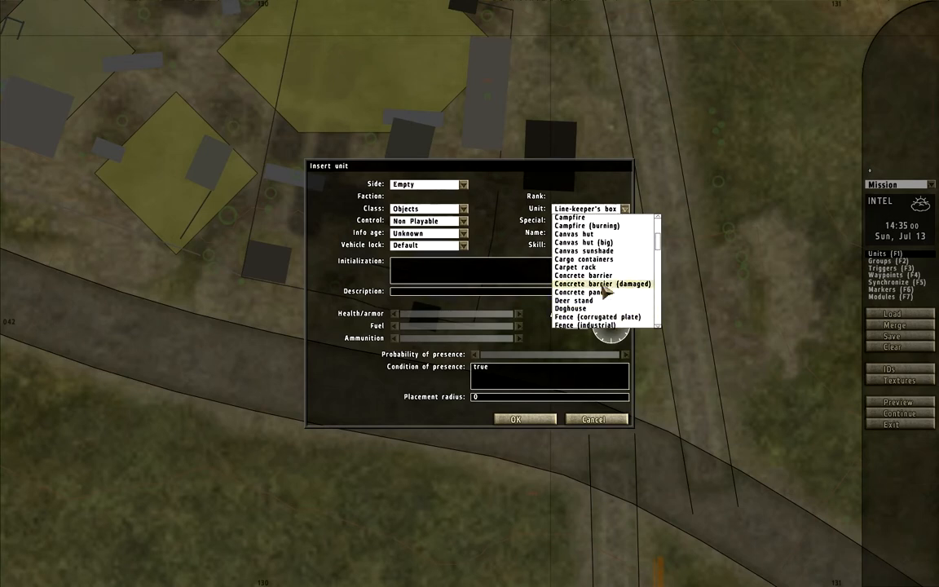
- Insert a Foxhole from the Trenches class at the chosen spot
{"action": "left_click", "coordinate": [462, 209]}
{"action": "scroll", "coordinate": [482, 269], "scroll_direction": "down", "scroll_amount": 5}
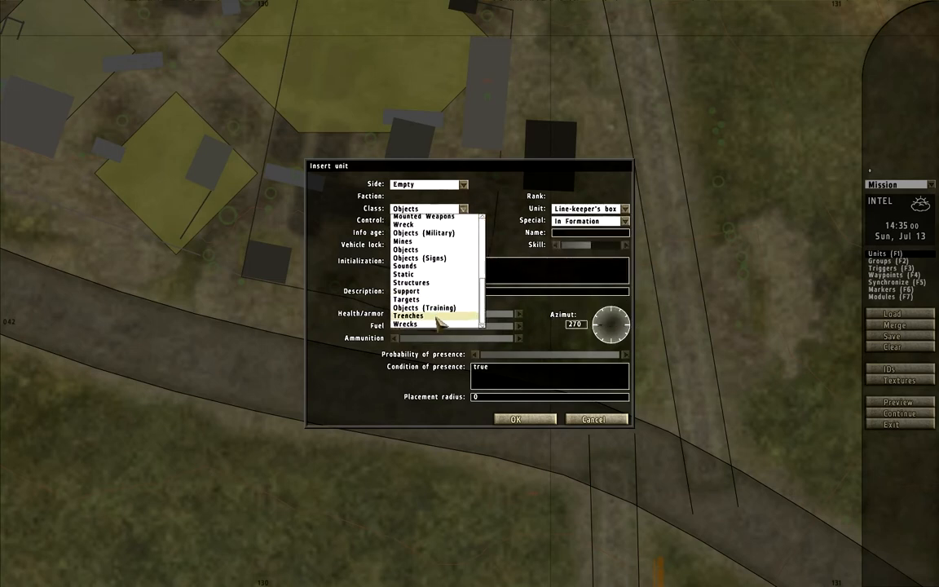
{"action": "left_click", "coordinate": [431, 317]}
{"action": "left_click", "coordinate": [603, 209]}
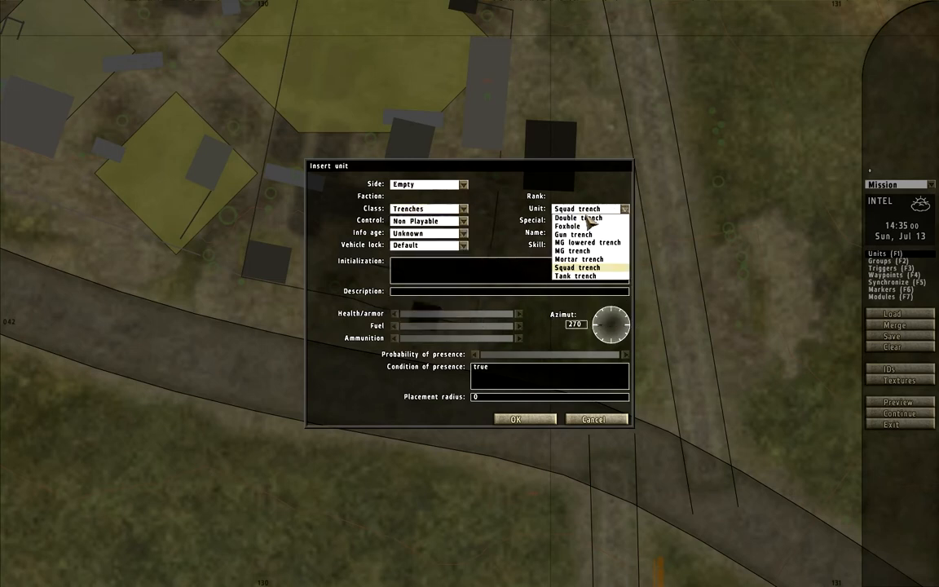
{"action": "left_click", "coordinate": [587, 226]}
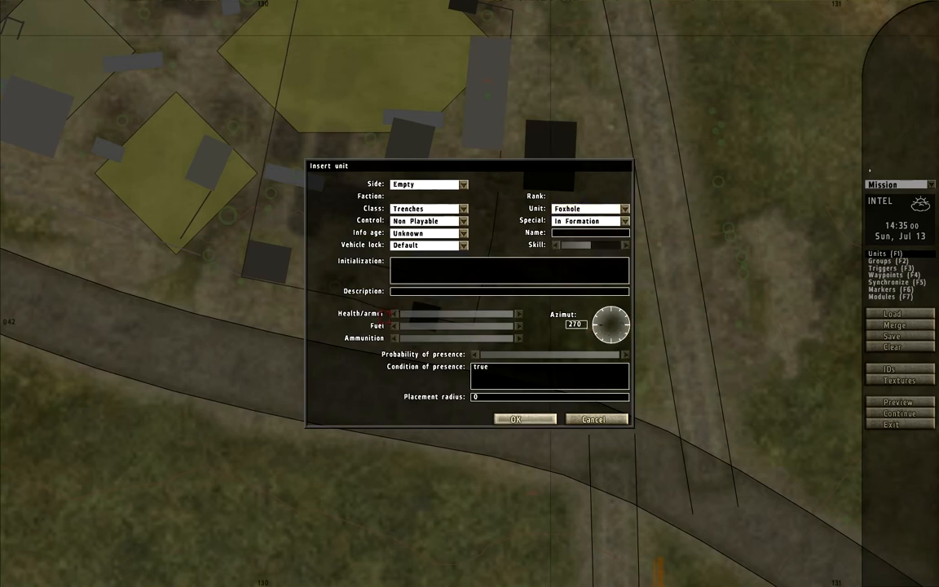
{"action": "key", "text": "Return"}
- Set the foxhole's azimuth to 115
{"action": "scroll", "coordinate": [348, 324], "scroll_direction": "down", "scroll_amount": 2}
{"action": "scroll", "coordinate": [348, 323], "scroll_direction": "down", "scroll_amount": 2}
{"action": "double_click", "coordinate": [348, 324]}
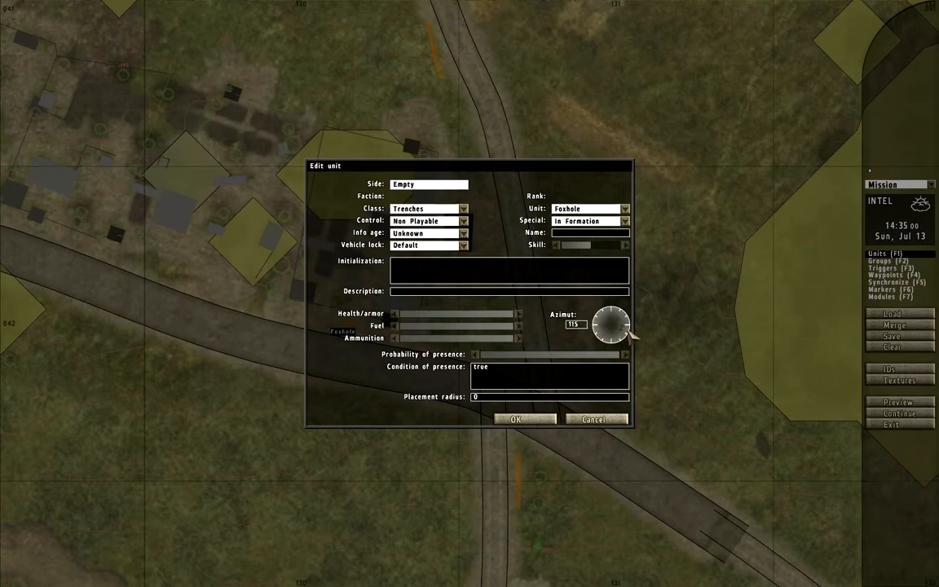
{"action": "key", "text": "Return"}
- Start a new unit in the foxhole with side USSR, faction Red Army and class Infantry
{"action": "scroll", "coordinate": [414, 336], "scroll_direction": "up", "scroll_amount": 5}
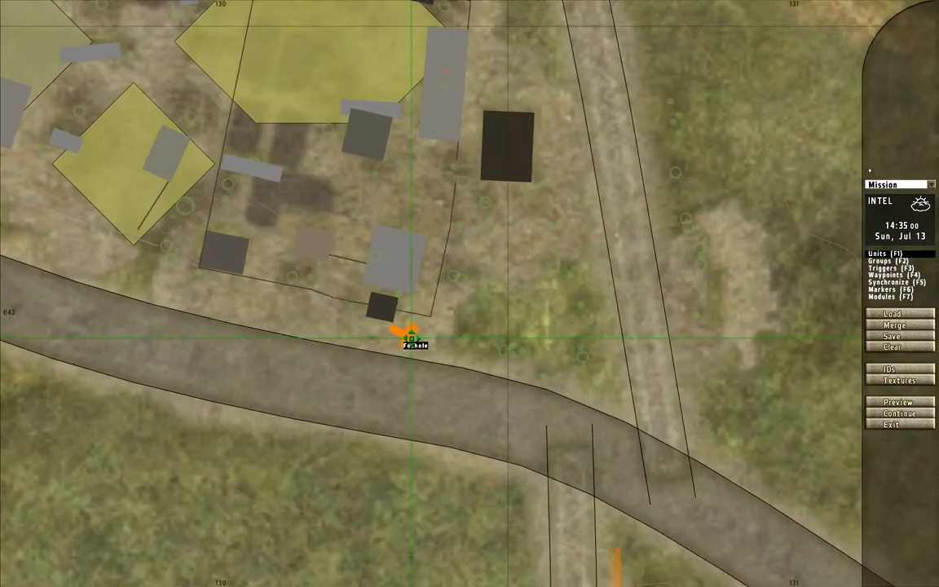
{"action": "scroll", "coordinate": [414, 337], "scroll_direction": "up", "scroll_amount": 3}
{"action": "double_click", "coordinate": [404, 330]}
{"action": "left_click", "coordinate": [409, 185]}
{"action": "left_click", "coordinate": [408, 203]}
{"action": "left_click", "coordinate": [408, 199]}
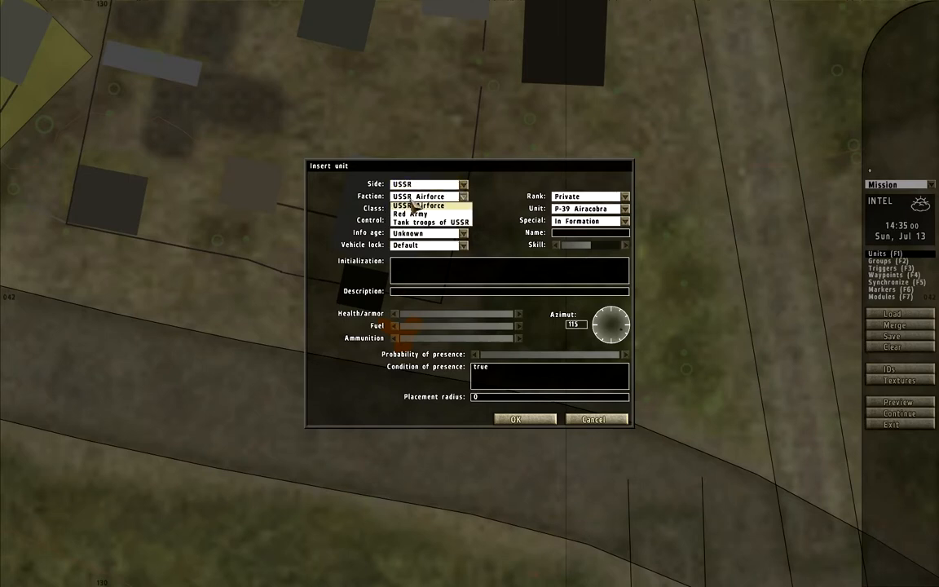
{"action": "left_click", "coordinate": [411, 214]}
{"action": "left_click", "coordinate": [419, 211]}
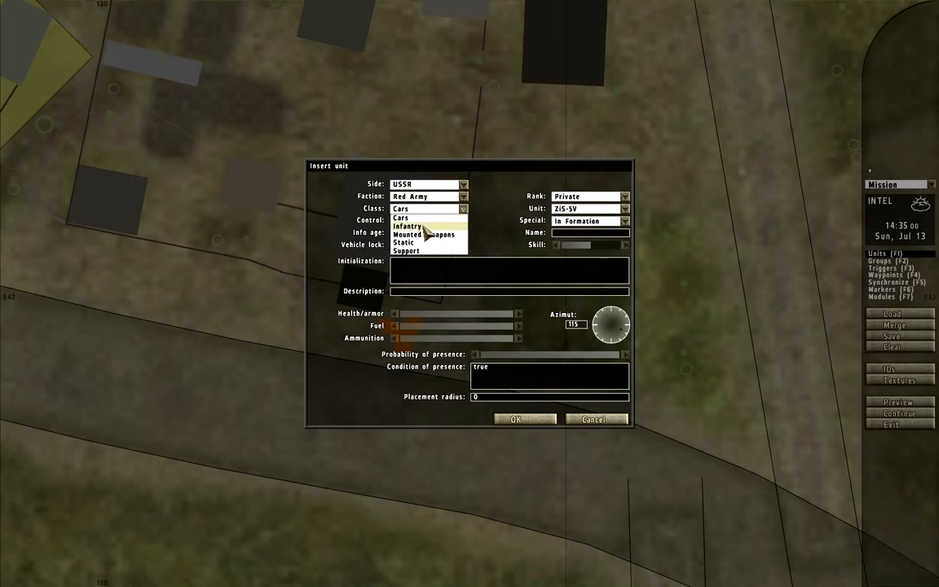
{"action": "left_click", "coordinate": [423, 228]}
{"action": "left_click", "coordinate": [604, 211]}
{"action": "left_click", "coordinate": [438, 210]}
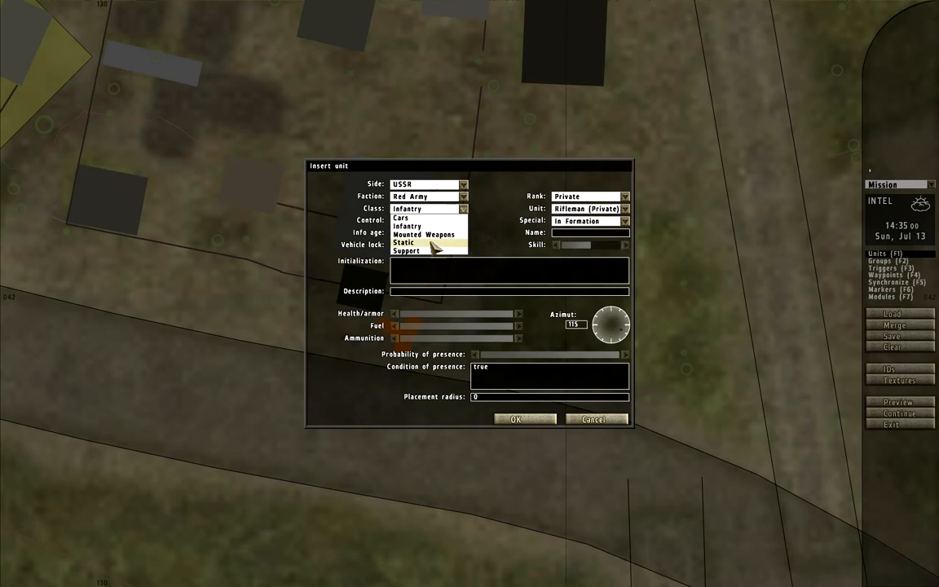
{"action": "left_click", "coordinate": [423, 234]}
{"action": "left_click", "coordinate": [603, 210]}
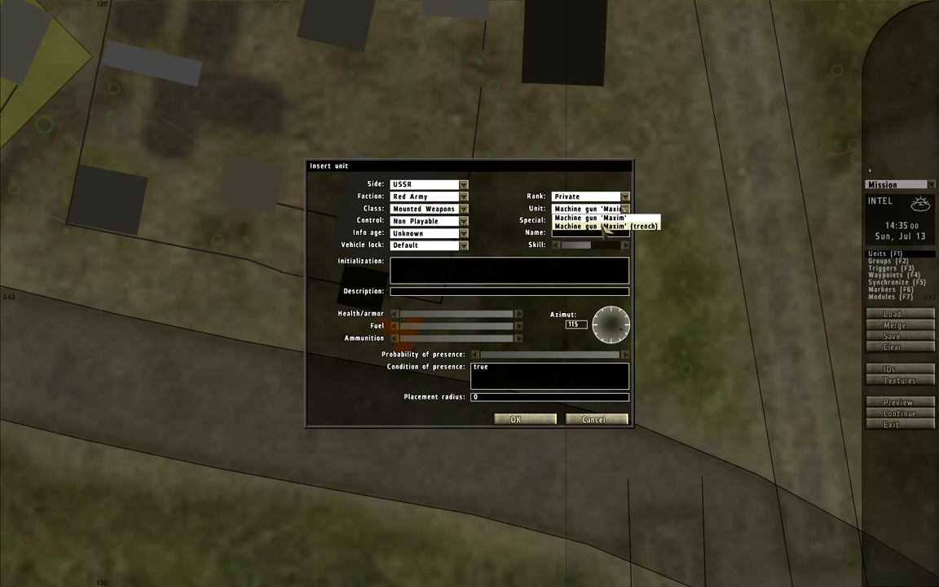
{"action": "left_click", "coordinate": [455, 210]}
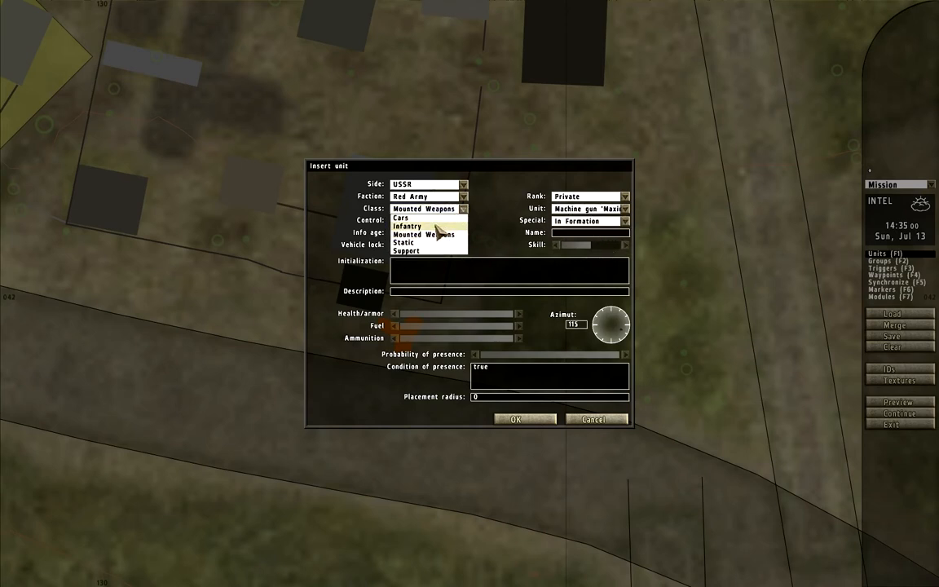
{"action": "left_click", "coordinate": [438, 226]}
- Choose Machinegunner (Corporal) as the unit type
{"action": "left_click", "coordinate": [624, 208]}
{"action": "scroll", "coordinate": [609, 315], "scroll_direction": "down", "scroll_amount": 3}
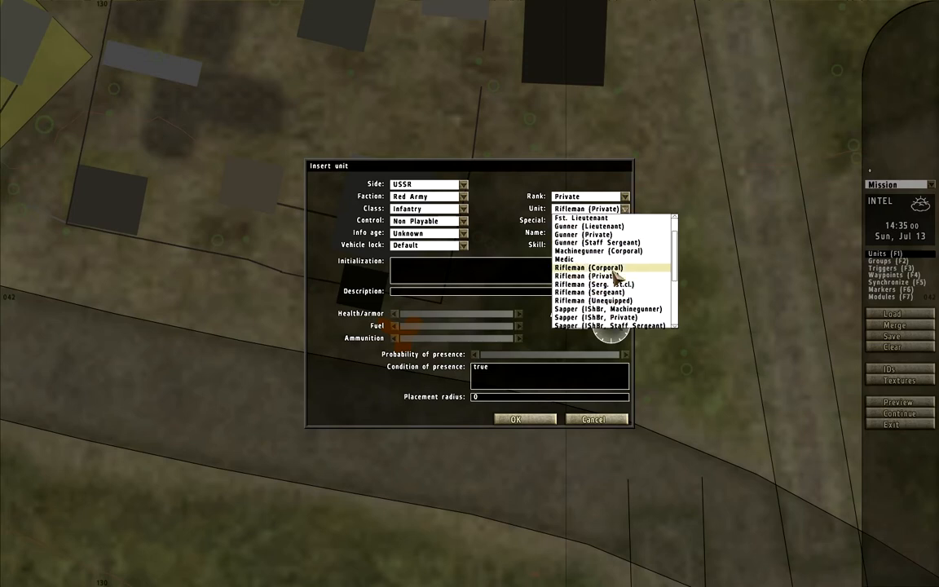
{"action": "left_click", "coordinate": [583, 249]}
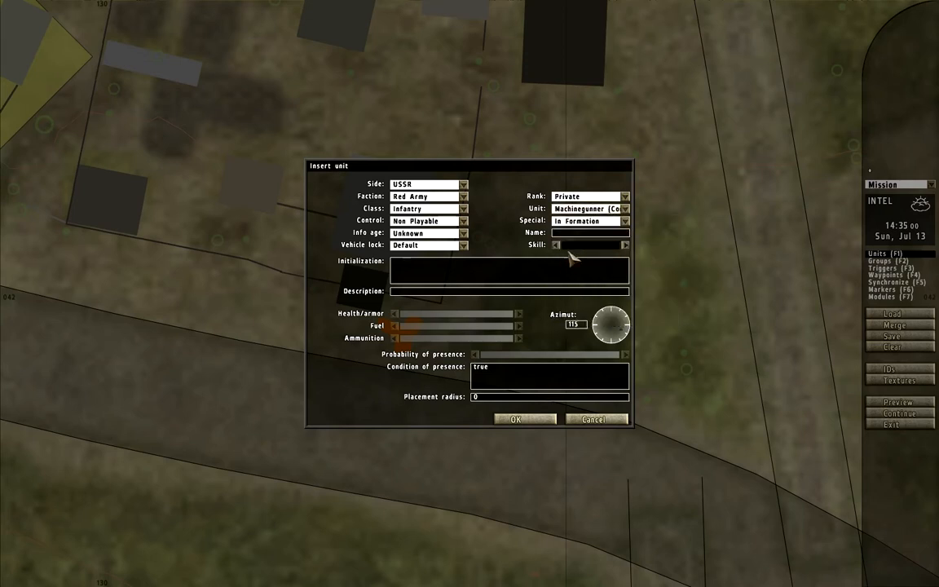
- Insert the machinegunner with initialization this setunitpos "UP"; dostop this; this allowfleeing 0; this setpos [getpos this select 0,getpos this select 1,0.6]
{"action": "left_click", "coordinate": [514, 269]}
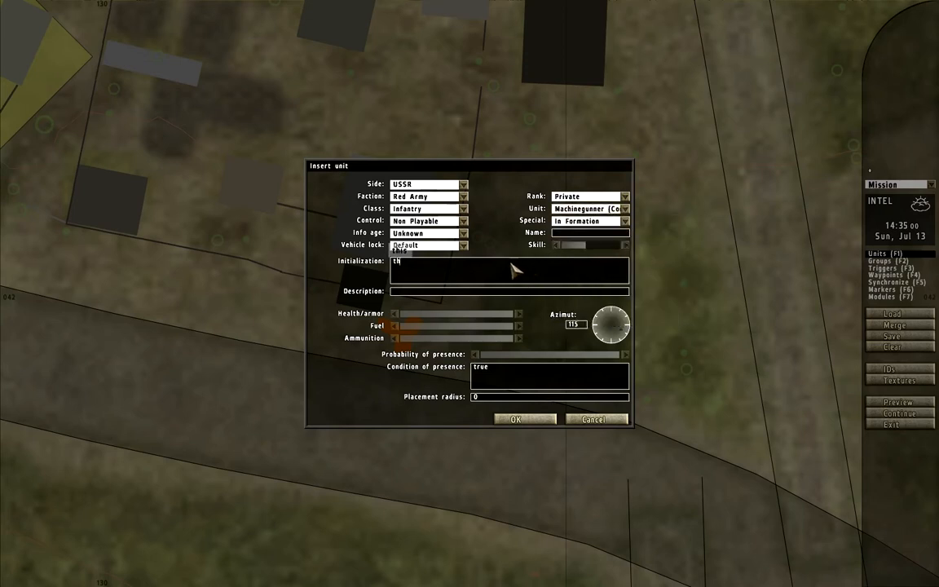
{"action": "type", "text": "this setunitpos \"U"}
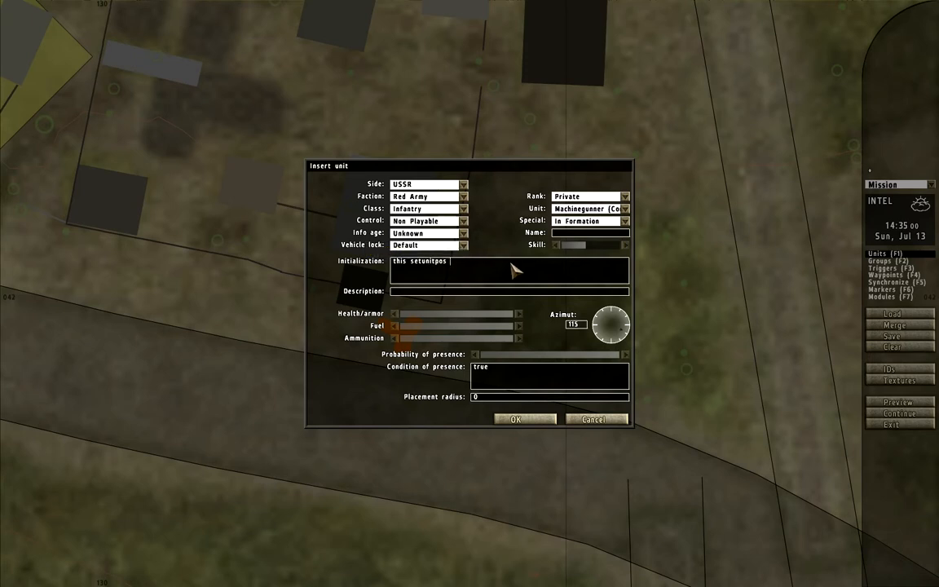
{"action": "type", "text": "P\"; d"}
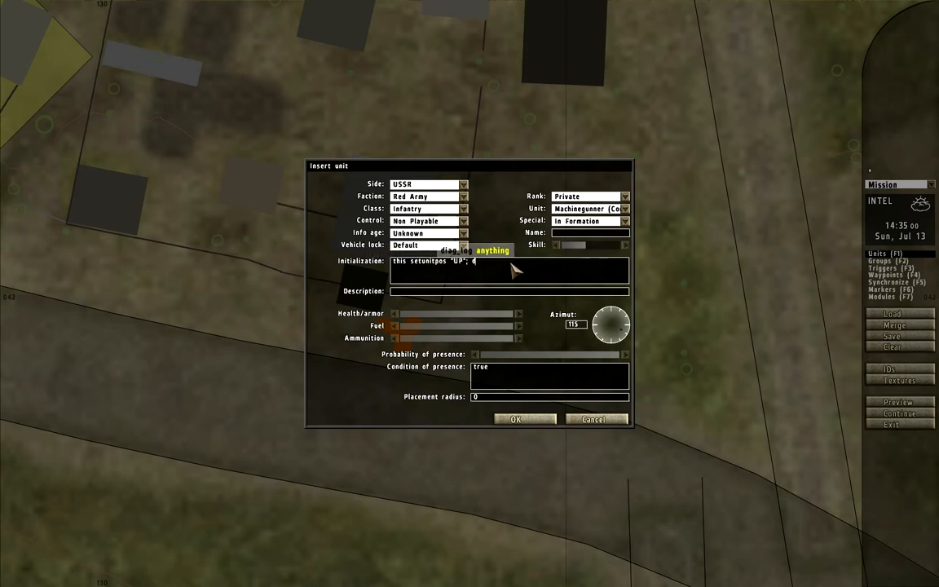
{"action": "type", "text": "ostop this; this allowfleeing"}
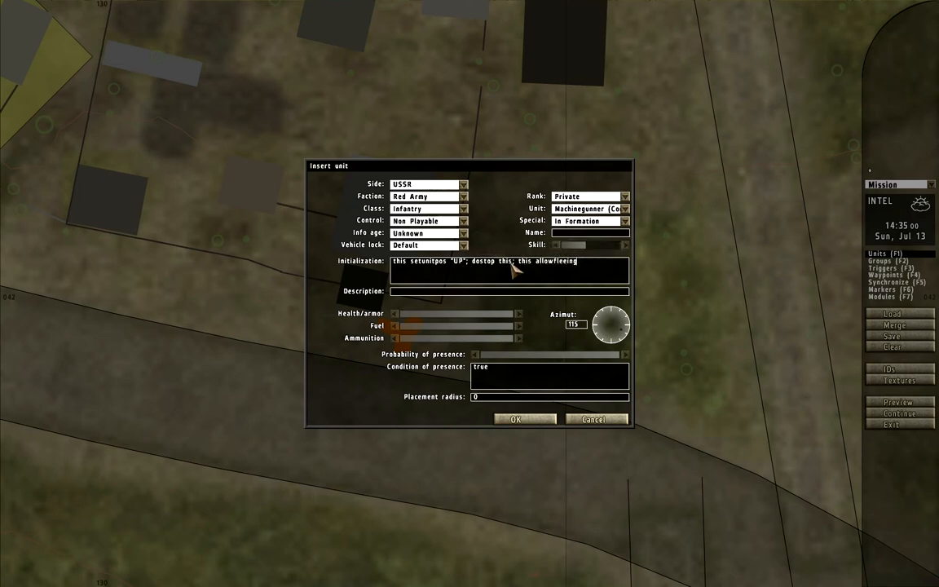
{"action": "type", "text": " 0; this setpos [getpos this select 0,getpos this select 1,0.6"}
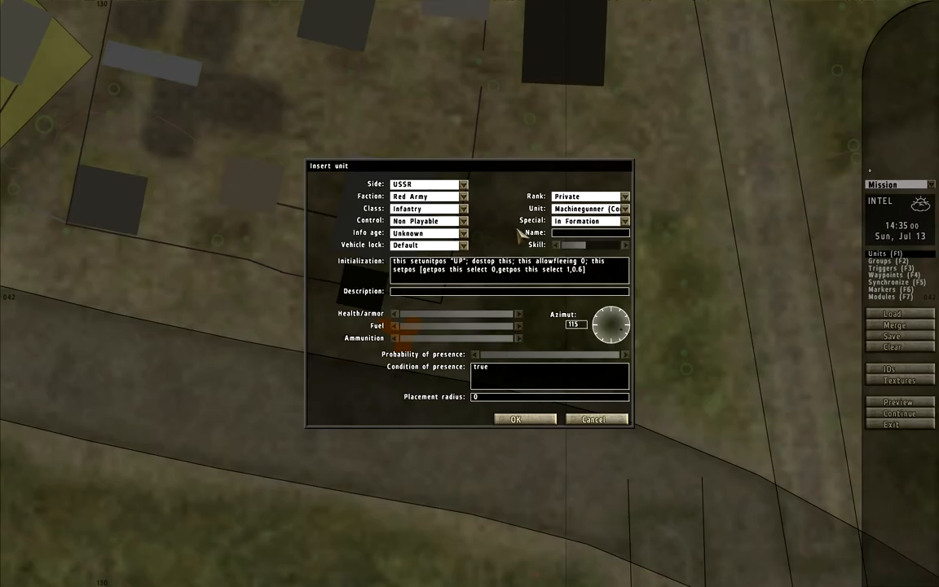
{"action": "key", "text": "Return"}
- Preview the mission in game and abort it to return to the editor
{"action": "scroll", "coordinate": [422, 320], "scroll_direction": "up", "scroll_amount": 2}
{"action": "scroll", "coordinate": [452, 348], "scroll_direction": "down", "scroll_amount": 4}
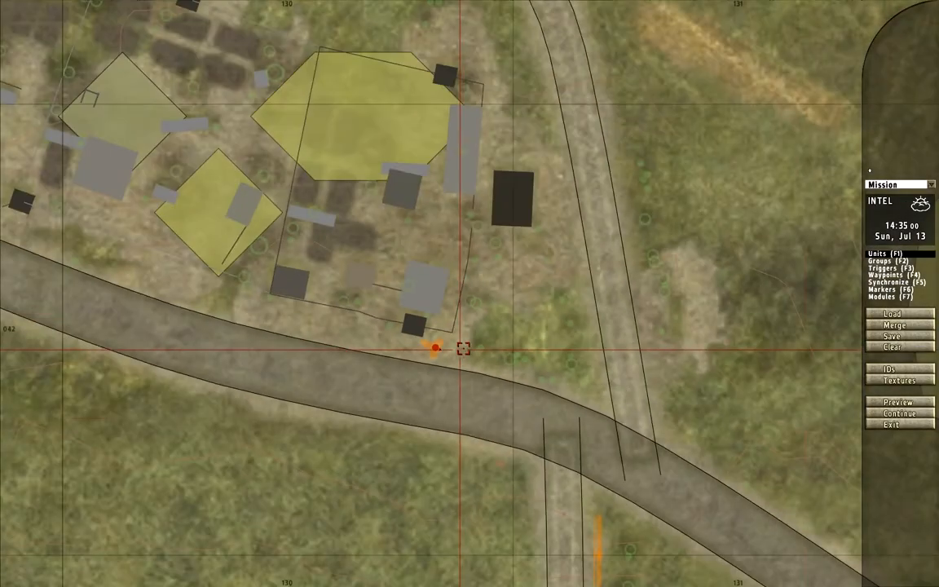
{"action": "scroll", "coordinate": [463, 348], "scroll_direction": "down", "scroll_amount": 5}
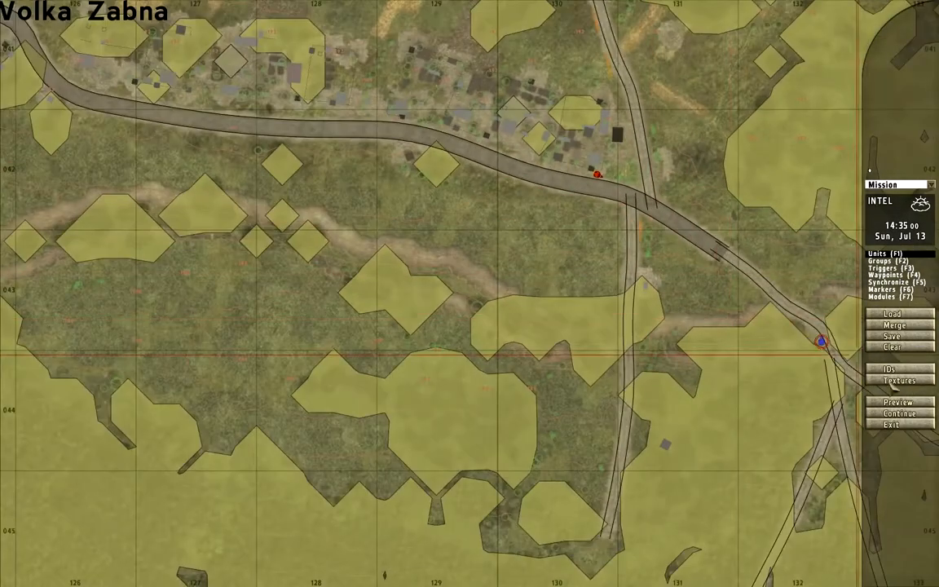
{"action": "left_click", "coordinate": [899, 401]}
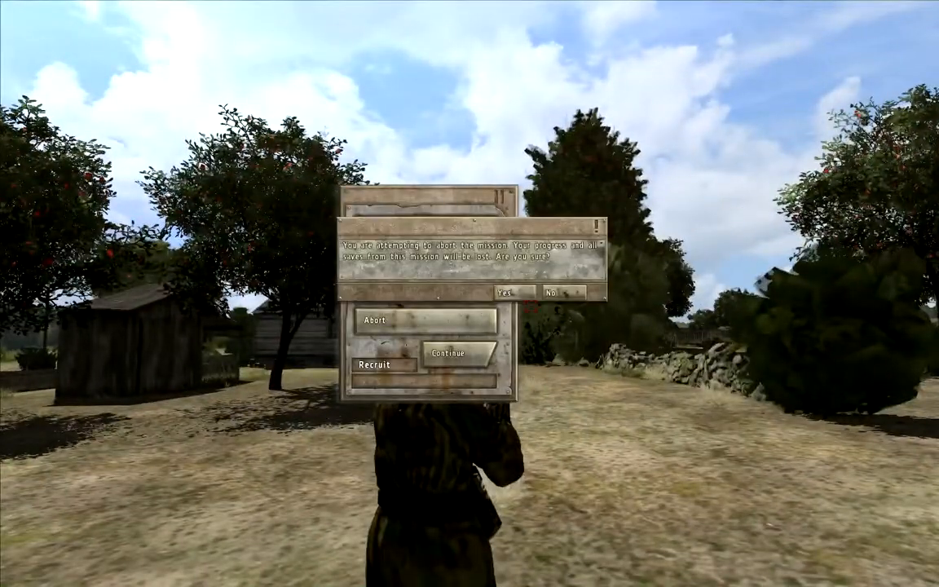
- Place a copy of the roadside stone wall in the fenced yard north of it
{"action": "scroll", "coordinate": [568, 231], "scroll_direction": "up", "scroll_amount": 3}
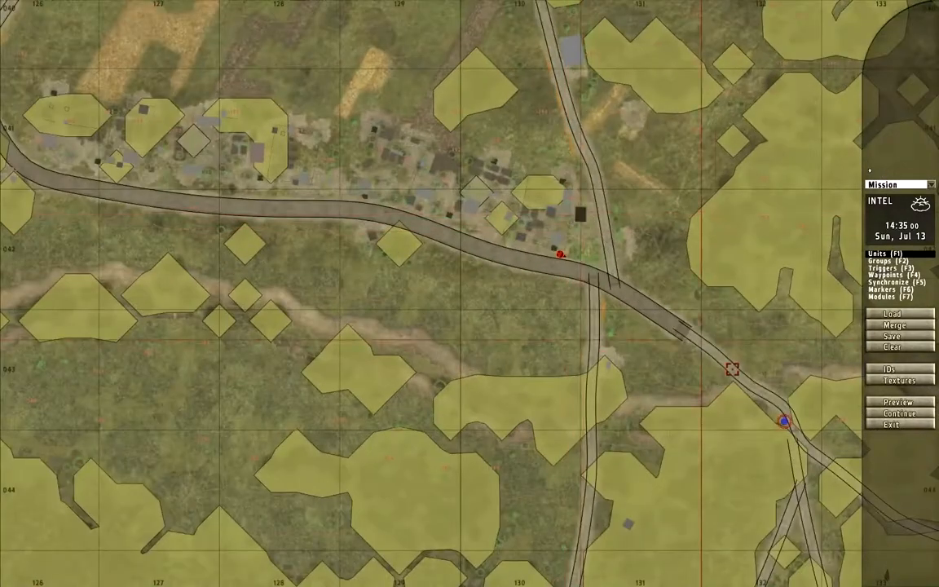
{"action": "scroll", "coordinate": [572, 258], "scroll_direction": "up", "scroll_amount": 5}
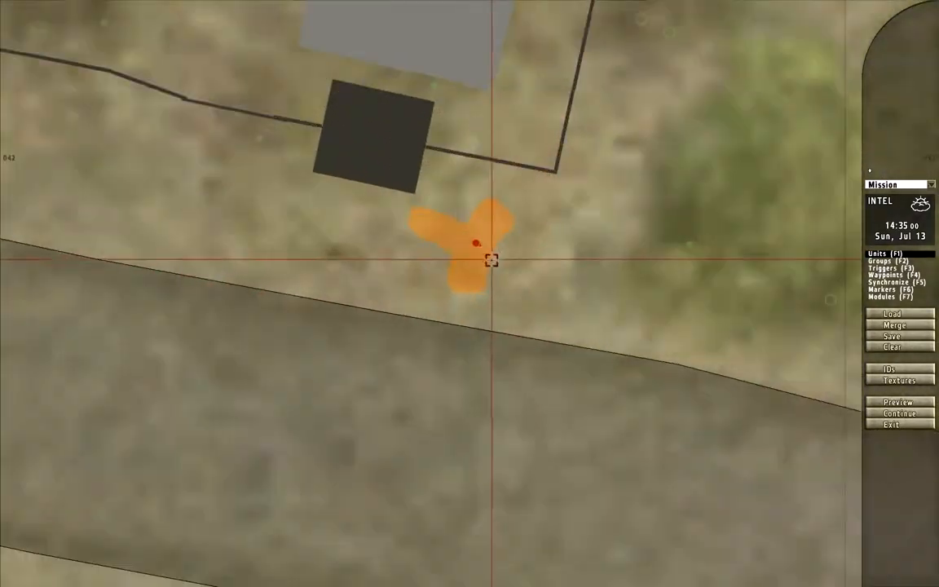
{"action": "scroll", "coordinate": [498, 254], "scroll_direction": "down", "scroll_amount": 6}
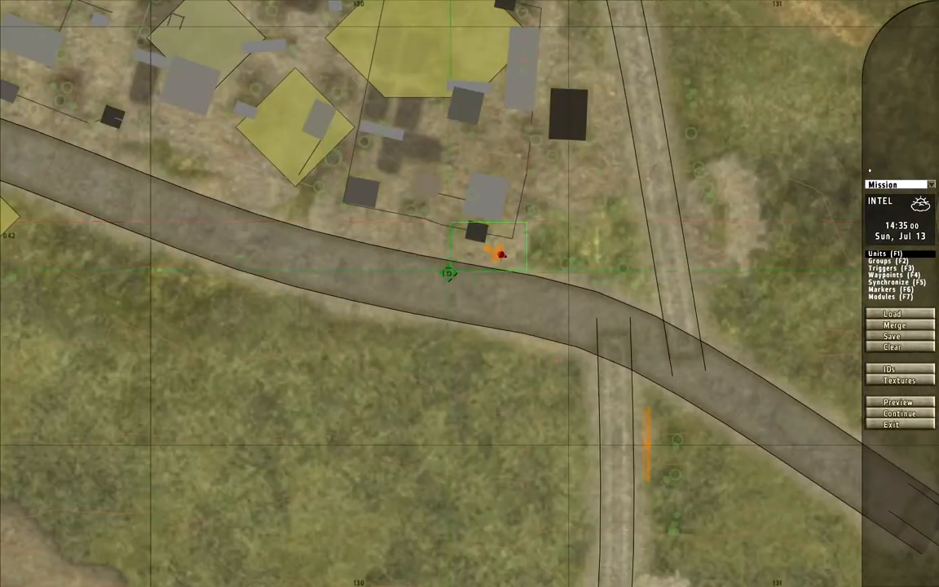
{"action": "scroll", "coordinate": [644, 329], "scroll_direction": "down", "scroll_amount": 3}
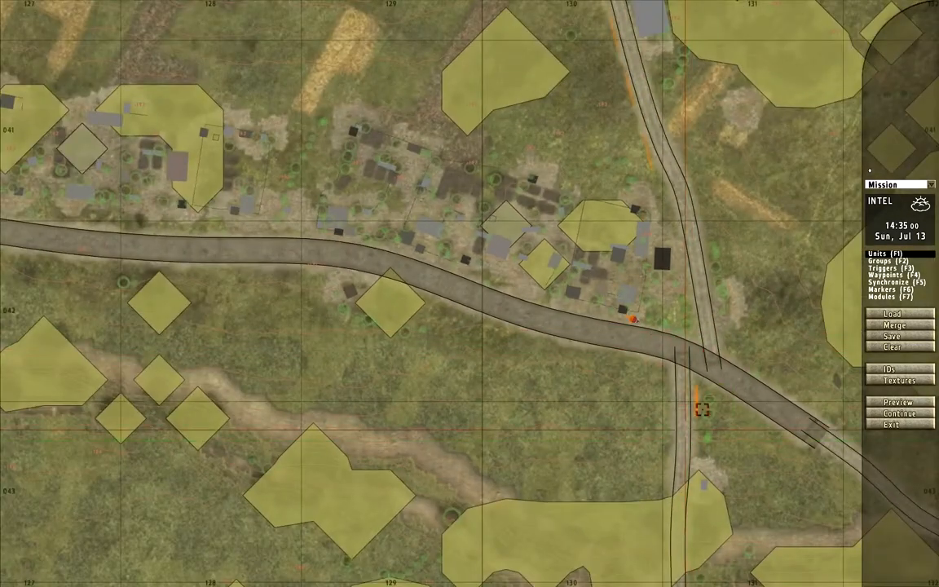
{"action": "scroll", "coordinate": [283, 230], "scroll_direction": "up", "scroll_amount": 2}
{"action": "scroll", "coordinate": [282, 230], "scroll_direction": "up", "scroll_amount": 3}
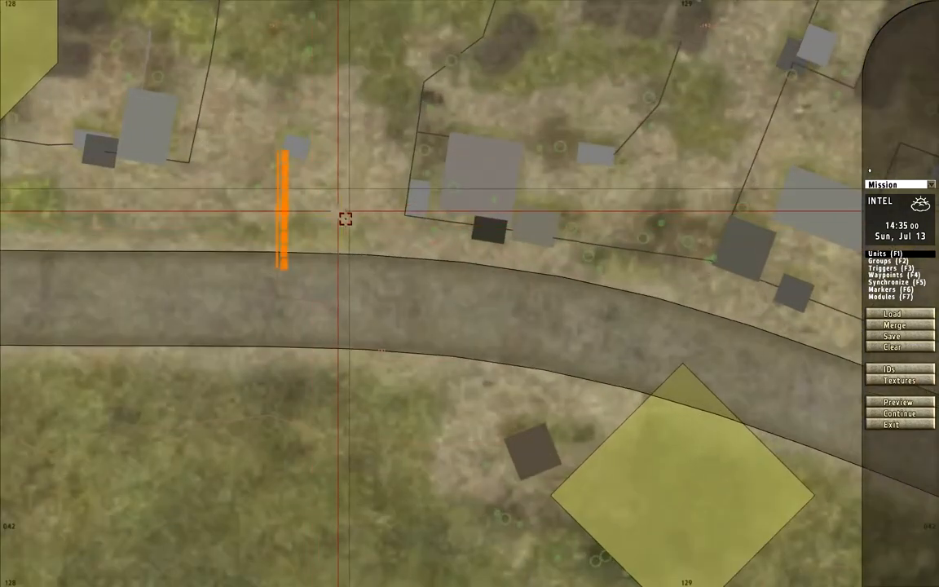
{"action": "mouse_move", "coordinate": [282, 253]}
{"action": "left_mouse_down"}
{"action": "mouse_move", "coordinate": [248, 214]}
{"action": "mouse_move", "coordinate": [201, 208]}
{"action": "mouse_move", "coordinate": [225, 207]}
{"action": "left_mouse_up"}
{"action": "right_click_drag", "start_coordinate": [275, 191], "coordinate": [345, 469]}
{"action": "mouse_move", "coordinate": [345, 468]}
{"action": "left_mouse_down"}
{"action": "mouse_move", "coordinate": [313, 292]}
{"action": "mouse_move", "coordinate": [265, 262]}
{"action": "left_mouse_up"}
- Set the copied stone wall's azimuth to 280
{"action": "double_click", "coordinate": [265, 266]}
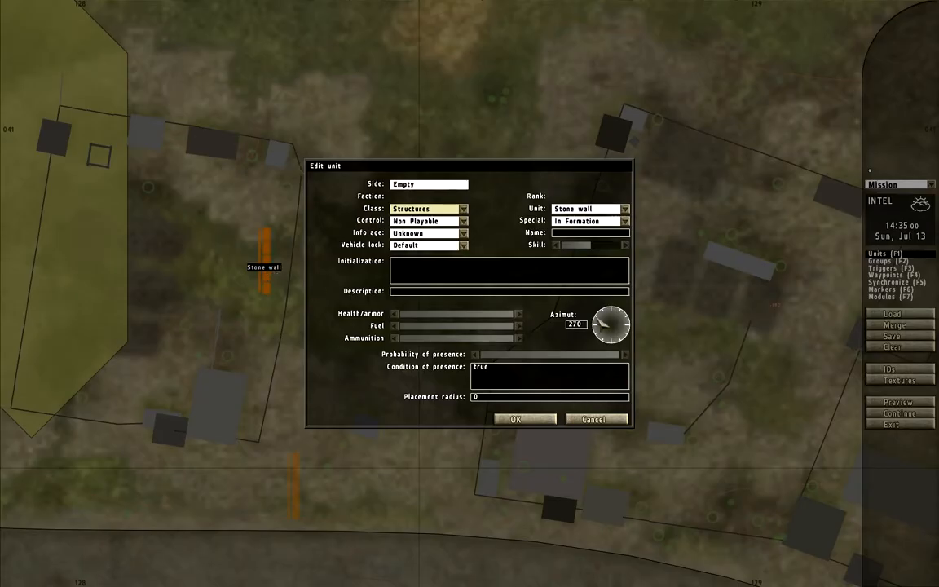
{"action": "left_click_drag", "start_coordinate": [599, 325], "coordinate": [599, 320]}
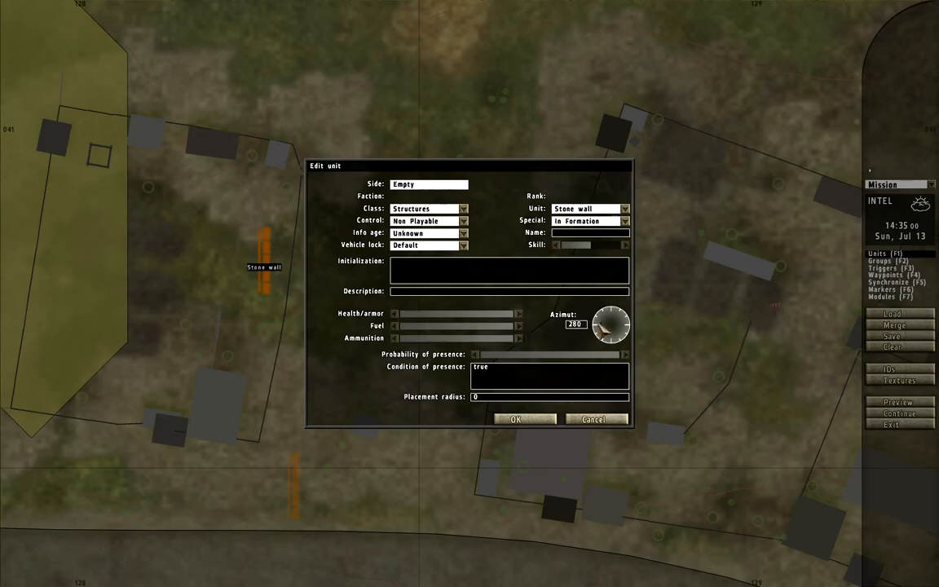
{"action": "key", "text": "Return"}
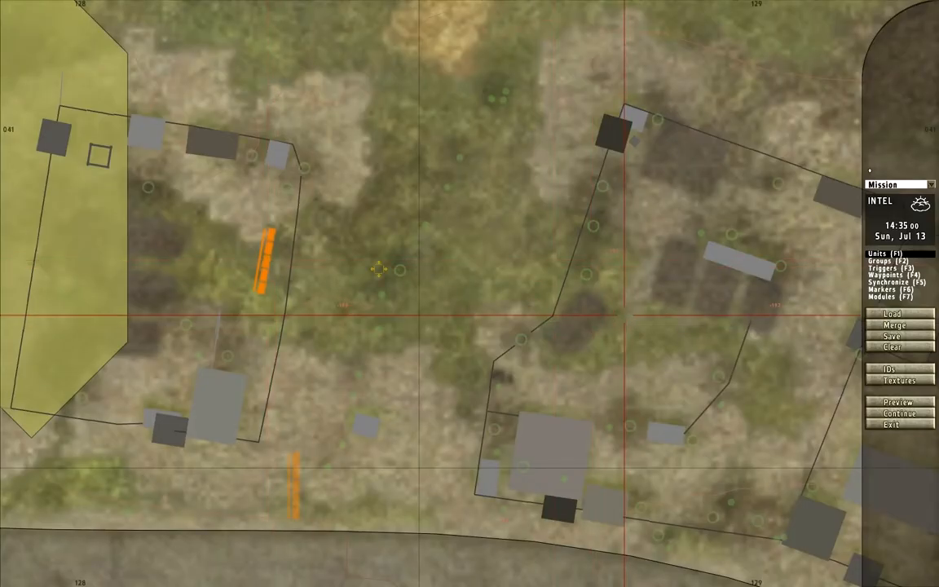
- Paste a copy of the angled stone wall beside the fence between the houses further east
{"action": "right_click_drag", "start_coordinate": [626, 314], "coordinate": [307, 256]}
{"action": "key", "text": "ctrl+v"}
{"action": "left_click_drag", "start_coordinate": [454, 310], "coordinate": [495, 365]}
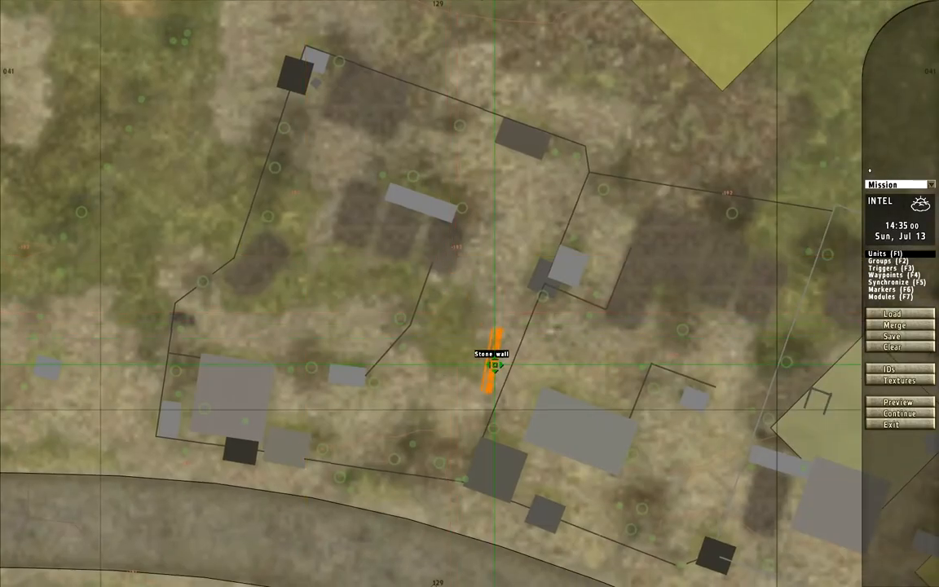
- Paste another angled stone wall in the next yard to the east and move it into position
{"action": "right_click_drag", "start_coordinate": [535, 362], "coordinate": [376, 321]}
{"action": "key", "text": "ctrl+v"}
{"action": "double_click", "coordinate": [385, 319]}
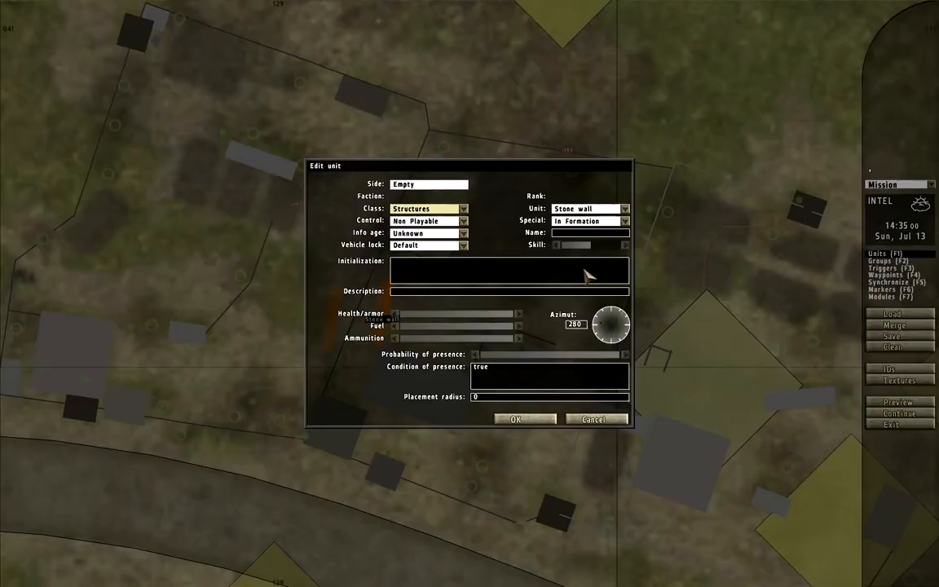
{"action": "left_click", "coordinate": [590, 418]}
{"action": "left_click_drag", "start_coordinate": [381, 315], "coordinate": [619, 259]}
{"action": "right_click_drag", "start_coordinate": [702, 281], "coordinate": [337, 220]}
- Place another angled stone wall in the gap between the groves northwest of the foxhole
{"action": "right_click_drag", "start_coordinate": [453, 322], "coordinate": [328, 171]}
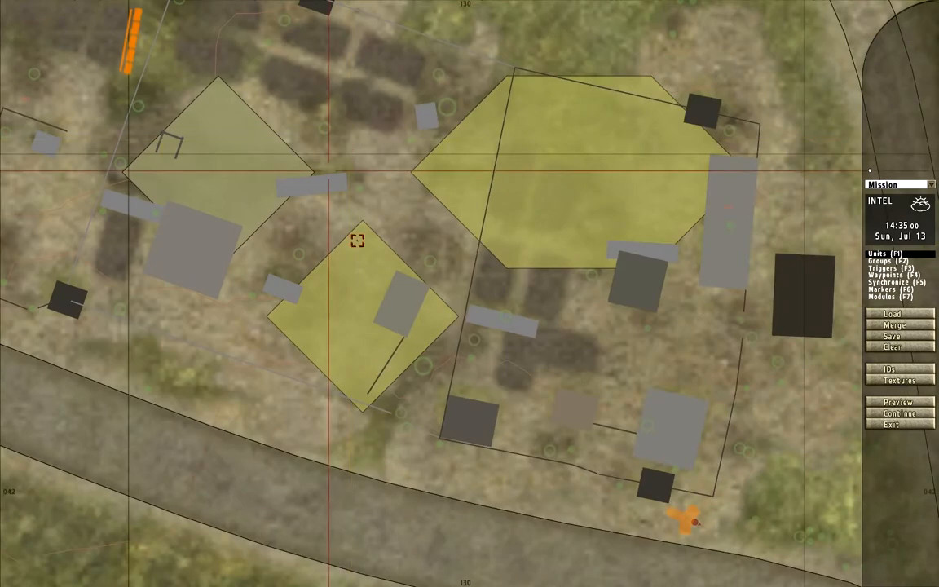
{"action": "double_click", "coordinate": [458, 238]}
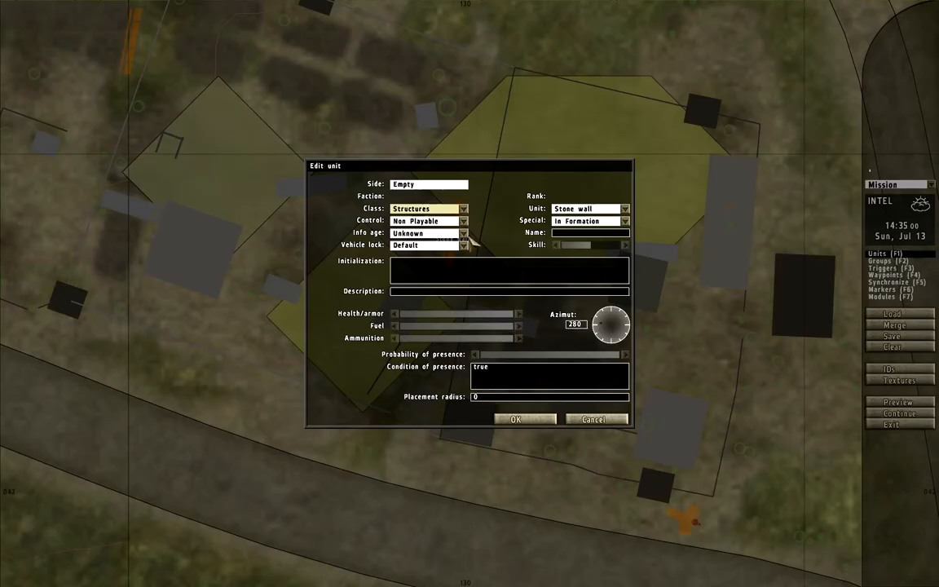
{"action": "left_click", "coordinate": [592, 420]}
{"action": "left_click_drag", "start_coordinate": [477, 234], "coordinate": [403, 219]}
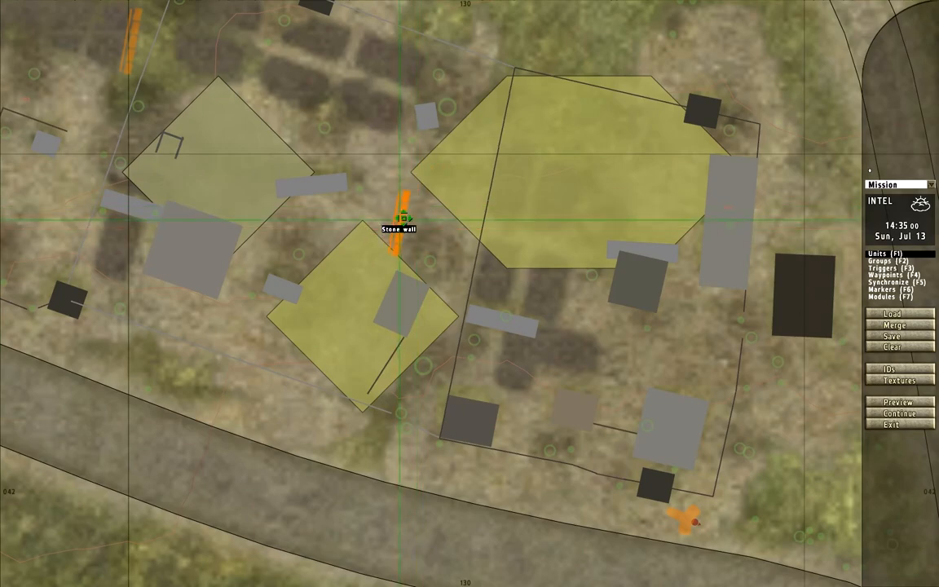
- Place an angled stone wall in the western part of the village, southwest of the large building, and adjust its position
{"action": "scroll", "coordinate": [397, 230], "scroll_direction": "down", "scroll_amount": 5}
{"action": "right_click_drag", "start_coordinate": [385, 304], "coordinate": [530, 270]}
{"action": "right_click_drag", "start_coordinate": [304, 214], "coordinate": [458, 193]}
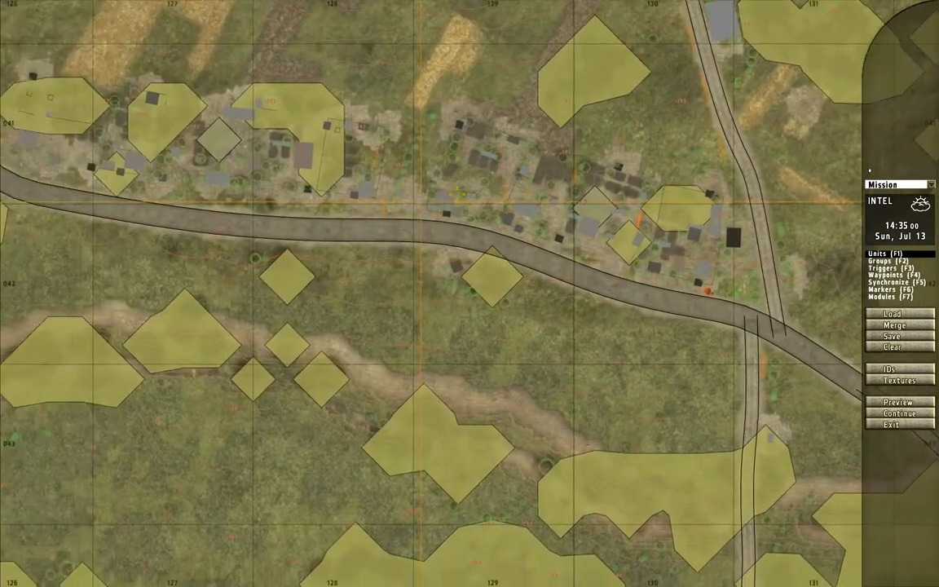
{"action": "scroll", "coordinate": [320, 146], "scroll_direction": "up", "scroll_amount": 6}
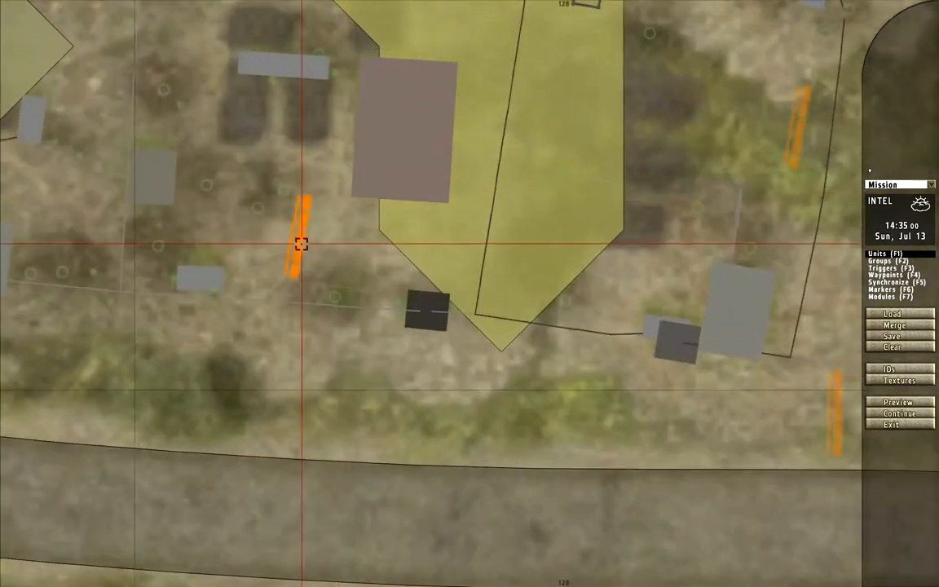
{"action": "left_click_drag", "start_coordinate": [302, 246], "coordinate": [315, 262]}
- Add three more angled stone walls among the gardens westward through the village
{"action": "scroll", "coordinate": [322, 245], "scroll_direction": "down", "scroll_amount": 3}
{"action": "right_click_drag", "start_coordinate": [313, 243], "coordinate": [490, 347]}
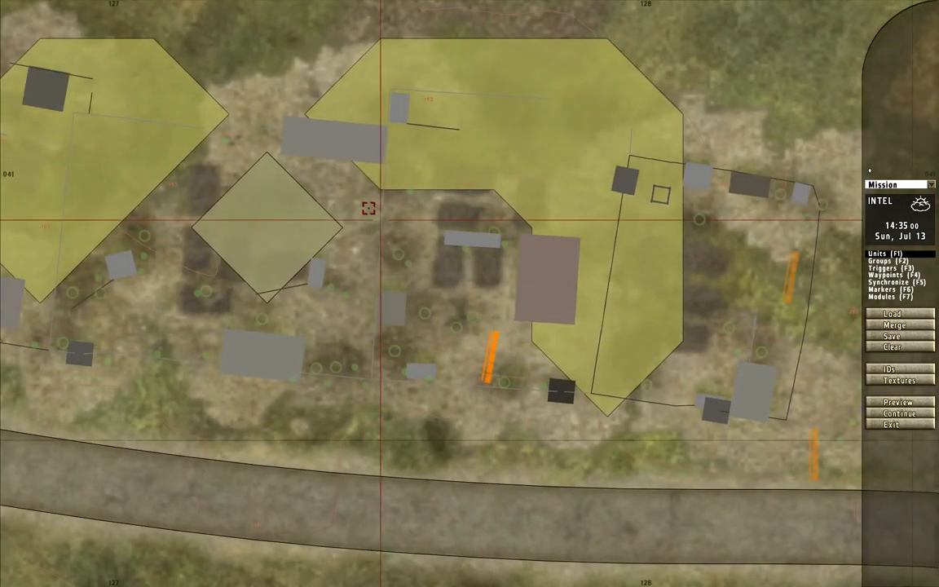
{"action": "key", "text": "ctrl+v"}
{"action": "left_click_drag", "start_coordinate": [405, 209], "coordinate": [428, 195]}
{"action": "right_click_drag", "start_coordinate": [389, 202], "coordinate": [679, 109]}
{"action": "right_click_drag", "start_coordinate": [534, 94], "coordinate": [563, 164]}
{"action": "key", "text": "ctrl+v"}
- Paste two more angled stone walls in the gardens at the village's western end
{"action": "key", "text": "ctrl+v"}
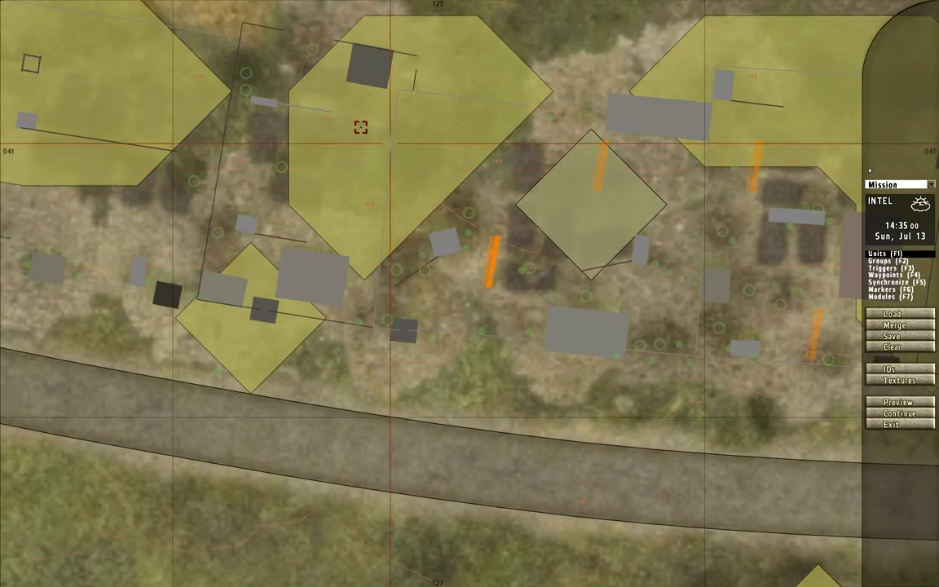
{"action": "key", "text": "ctrl+v"}
{"action": "right_click_drag", "start_coordinate": [329, 152], "coordinate": [342, 205]}
{"action": "scroll", "coordinate": [342, 206], "scroll_direction": "down", "scroll_amount": 1}
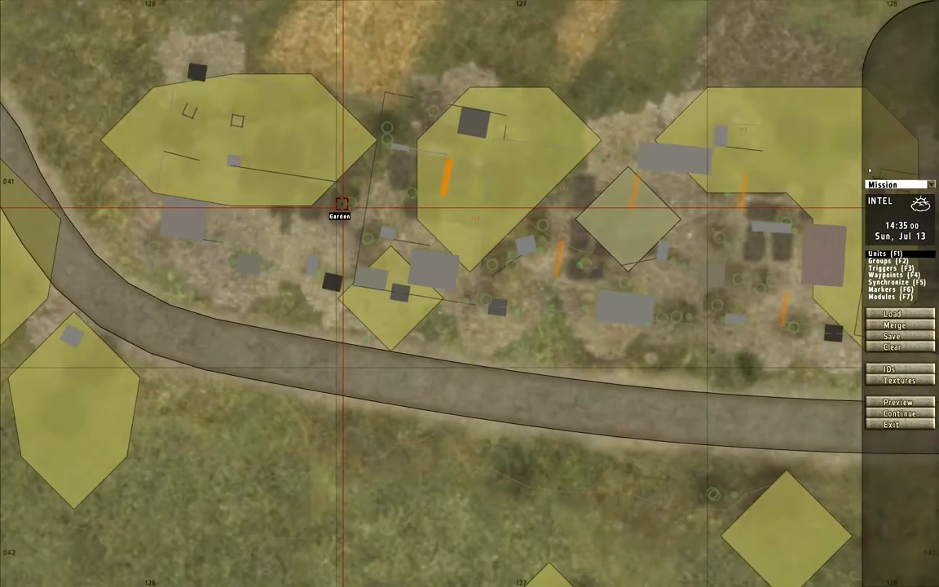
{"action": "double_click", "coordinate": [318, 226]}
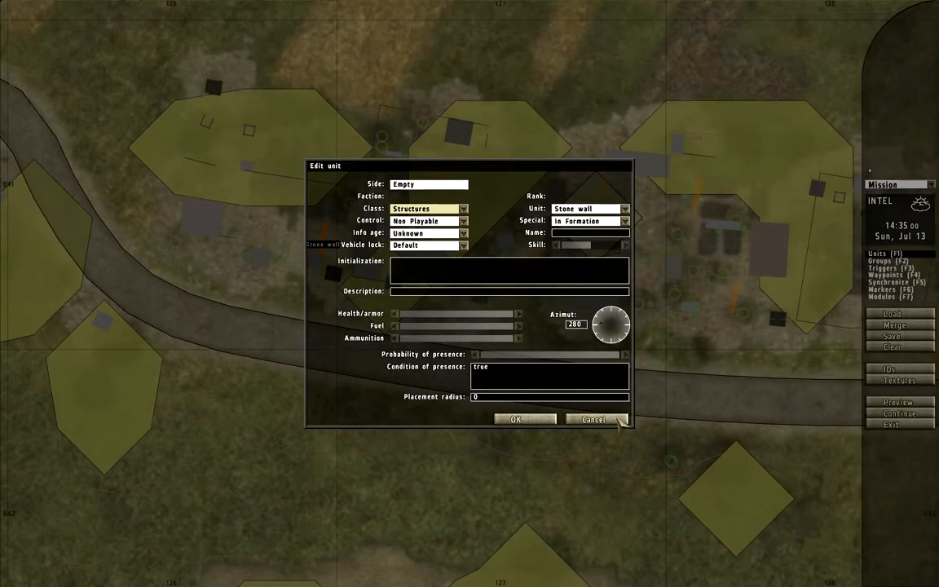
{"action": "left_click", "coordinate": [617, 420]}
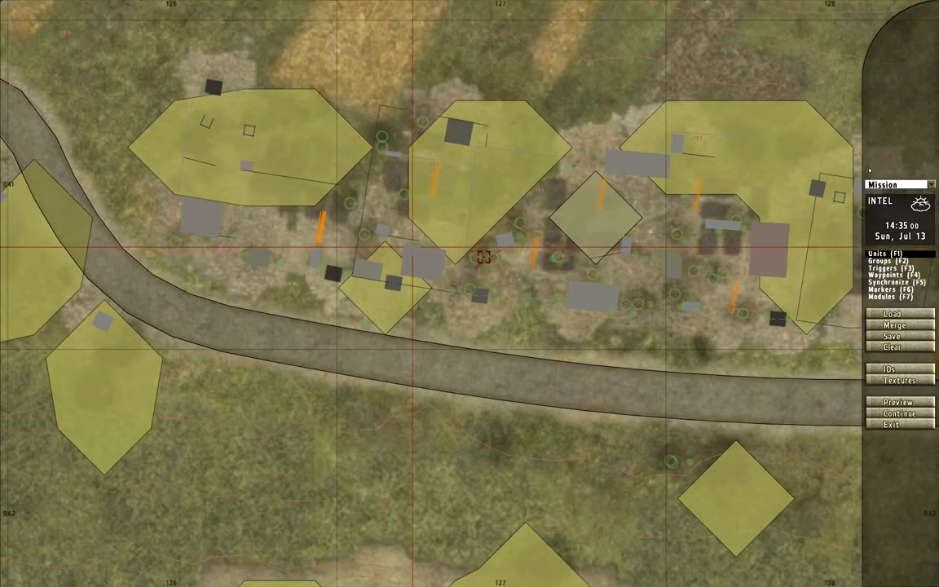
- Start a new empty object on the main road in mid-village with the fortification objects class
{"action": "scroll", "coordinate": [645, 262], "scroll_direction": "down", "scroll_amount": 2}
{"action": "right_click_drag", "start_coordinate": [718, 275], "coordinate": [459, 235]}
{"action": "scroll", "coordinate": [638, 267], "scroll_direction": "down", "scroll_amount": 1}
{"action": "right_click_drag", "start_coordinate": [662, 269], "coordinate": [509, 295]}
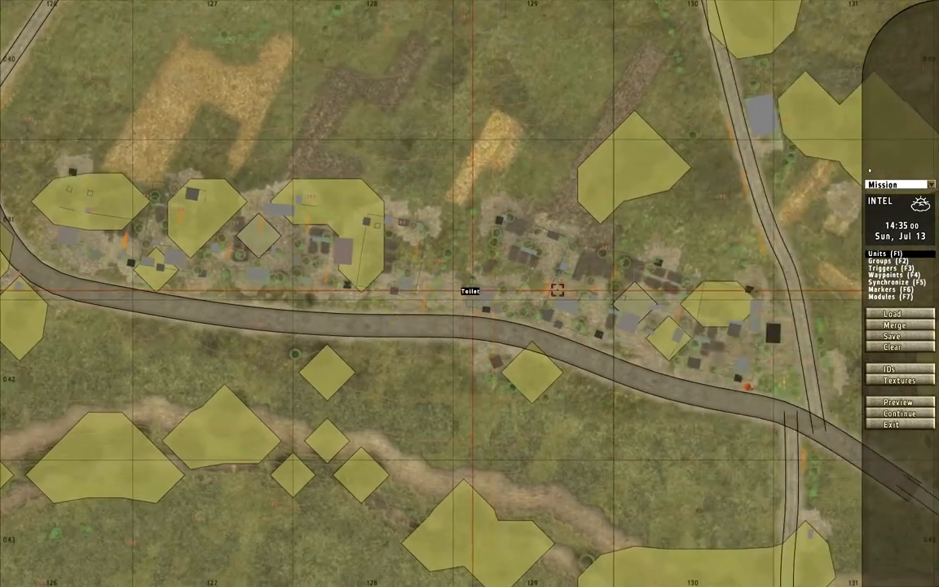
{"action": "scroll", "coordinate": [630, 282], "scroll_direction": "up", "scroll_amount": 2}
{"action": "right_click_drag", "start_coordinate": [629, 283], "coordinate": [588, 268]}
{"action": "right_click_drag", "start_coordinate": [714, 330], "coordinate": [623, 277]}
{"action": "scroll", "coordinate": [691, 353], "scroll_direction": "up", "scroll_amount": 2}
{"action": "right_click_drag", "start_coordinate": [183, 326], "coordinate": [455, 336]}
{"action": "scroll", "coordinate": [454, 336], "scroll_direction": "up", "scroll_amount": 2}
{"action": "double_click", "coordinate": [391, 250]}
{"action": "left_click", "coordinate": [414, 209]}
{"action": "scroll", "coordinate": [447, 249], "scroll_direction": "up", "scroll_amount": 5}
{"action": "left_click", "coordinate": [444, 226]}
{"action": "left_click", "coordinate": [456, 211]}
{"action": "left_click", "coordinate": [417, 230]}
- Choose Big bag fence (Round) as the unit and insert it on the road
{"action": "left_click", "coordinate": [624, 208]}
{"action": "scroll", "coordinate": [613, 228], "scroll_direction": "up", "scroll_amount": 1}
{"action": "scroll", "coordinate": [613, 245], "scroll_direction": "down", "scroll_amount": 7}
{"action": "scroll", "coordinate": [614, 251], "scroll_direction": "up", "scroll_amount": 6}
{"action": "scroll", "coordinate": [612, 259], "scroll_direction": "up", "scroll_amount": 1}
{"action": "left_click", "coordinate": [589, 269]}
{"action": "key", "text": "Return"}
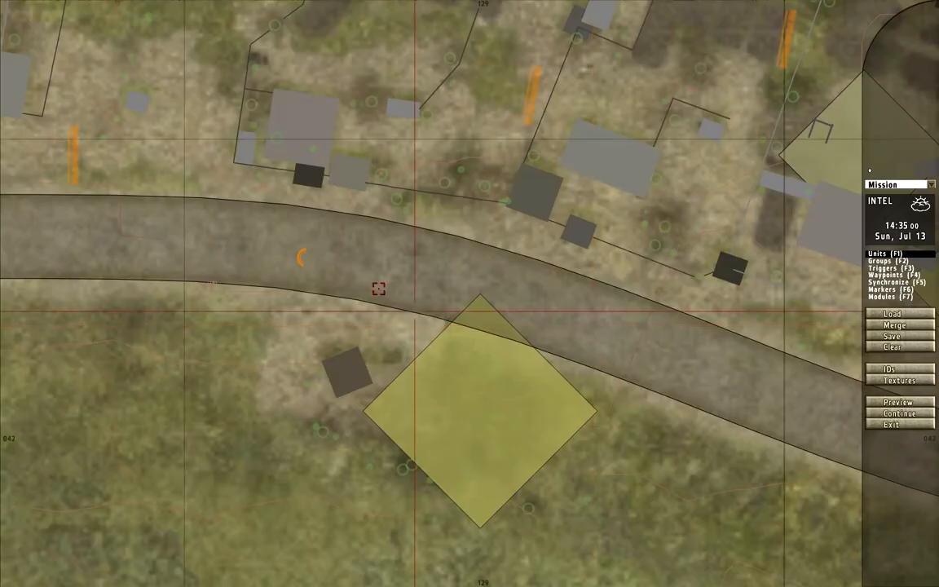
- Rotate the round bag fence to azimuth 105 and move it to the road's northern edge
{"action": "double_click", "coordinate": [302, 254]}
{"action": "left_click", "coordinate": [636, 327]}
{"action": "key", "text": "Return"}
{"action": "left_click_drag", "start_coordinate": [304, 259], "coordinate": [456, 220]}
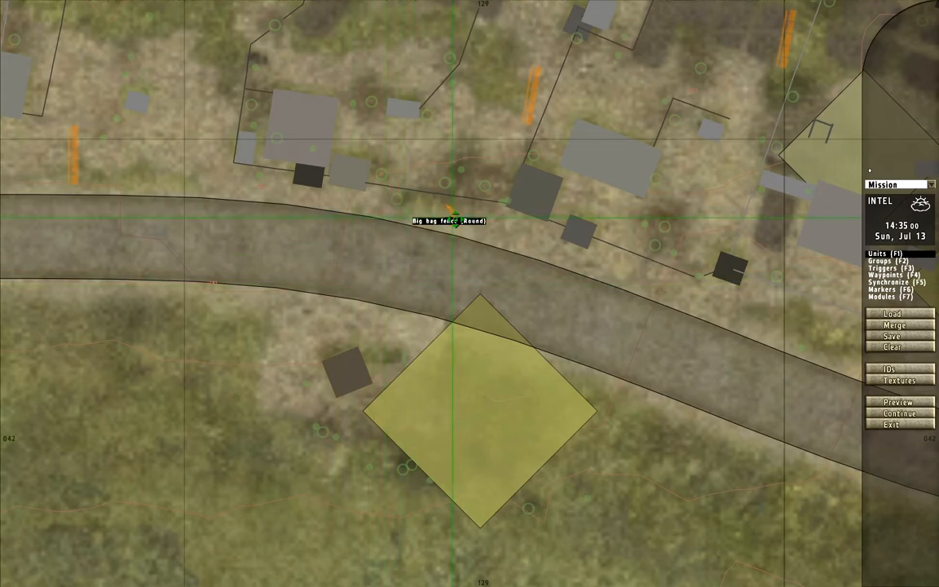
{"action": "double_click", "coordinate": [453, 215]}
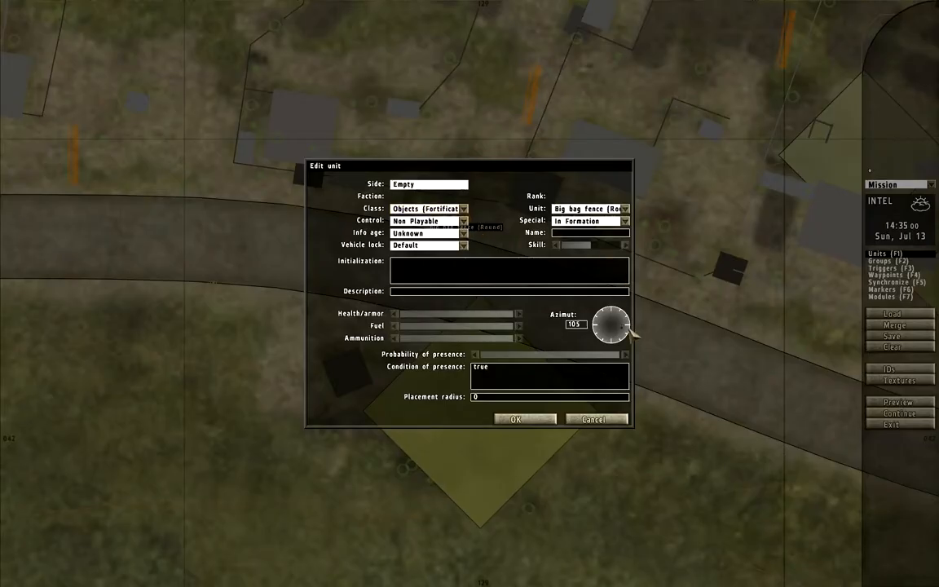
{"action": "key", "text": "Return"}
{"action": "scroll", "coordinate": [412, 210], "scroll_direction": "up", "scroll_amount": 5}
{"action": "double_click", "coordinate": [429, 210]}
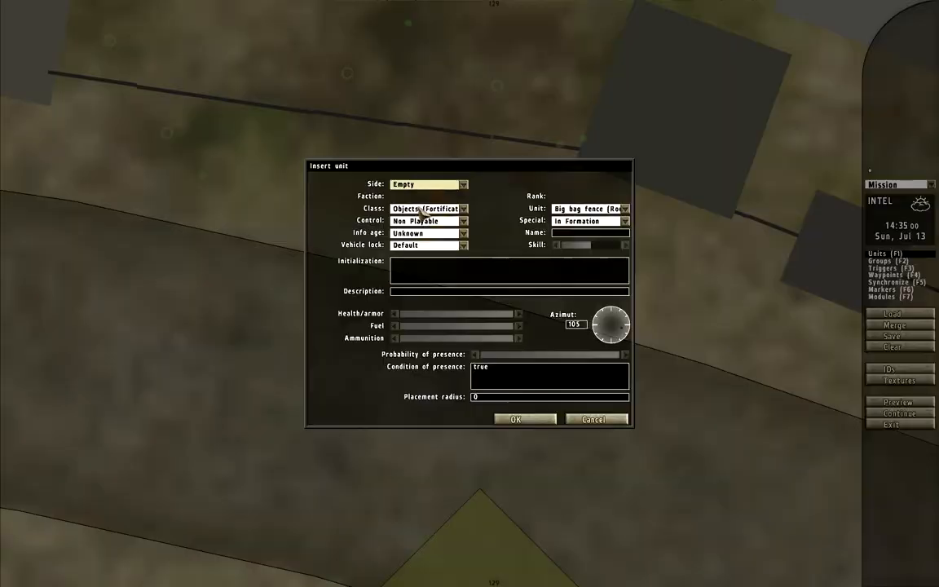
{"action": "key", "text": "Escape"}
{"action": "double_click", "coordinate": [429, 245]}
{"action": "left_click", "coordinate": [426, 185]}
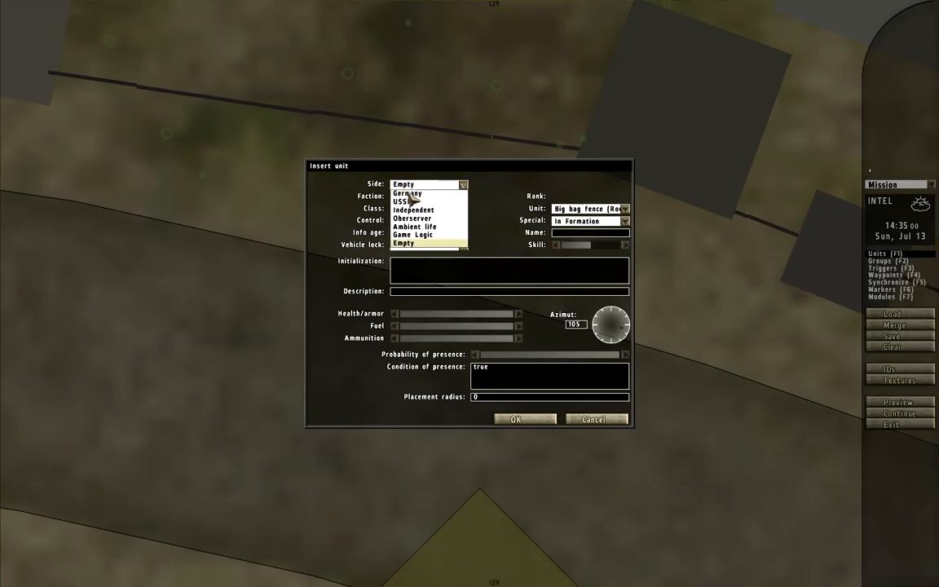
{"action": "left_click", "coordinate": [406, 202]}
{"action": "left_click", "coordinate": [418, 196]}
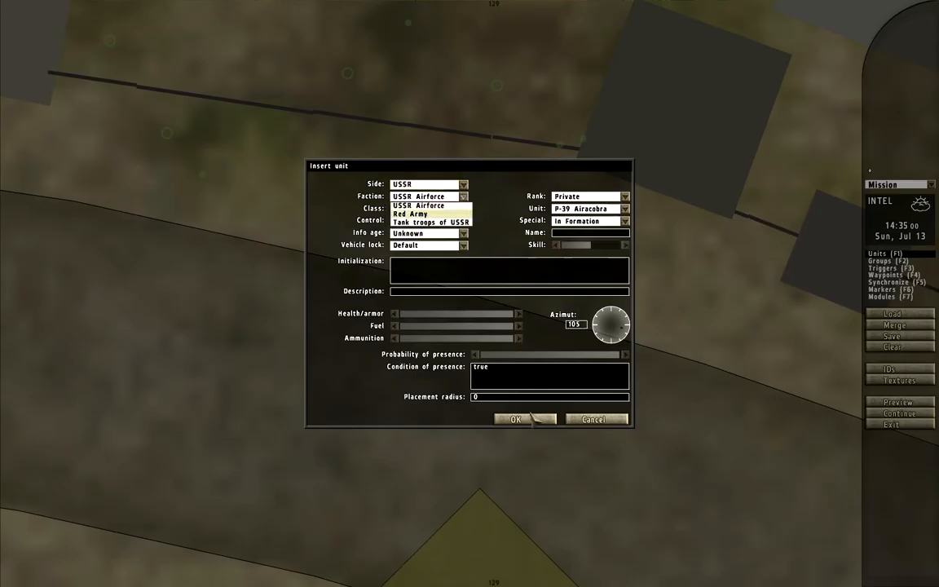
{"action": "left_click", "coordinate": [580, 420]}
- Copy the machinegunner from the foxhole and position the copy behind the round bag fence
{"action": "scroll", "coordinate": [632, 400], "scroll_direction": "down", "scroll_amount": 5}
{"action": "right_click_drag", "start_coordinate": [840, 392], "coordinate": [497, 271]}
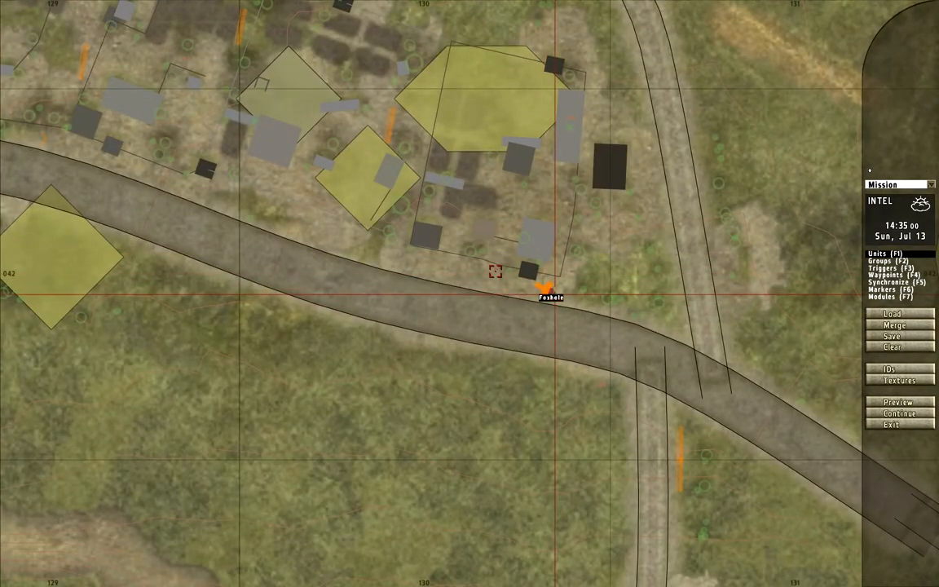
{"action": "left_click_drag", "start_coordinate": [548, 289], "coordinate": [166, 164]}
{"action": "right_click_drag", "start_coordinate": [165, 165], "coordinate": [422, 295]}
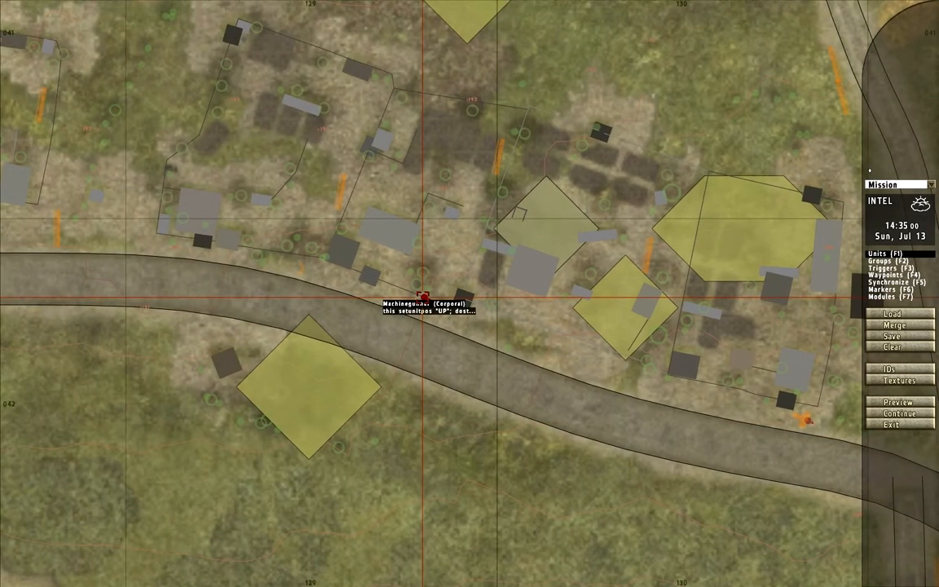
{"action": "left_click_drag", "start_coordinate": [423, 295], "coordinate": [295, 271]}
{"action": "scroll", "coordinate": [295, 270], "scroll_direction": "up", "scroll_amount": 8}
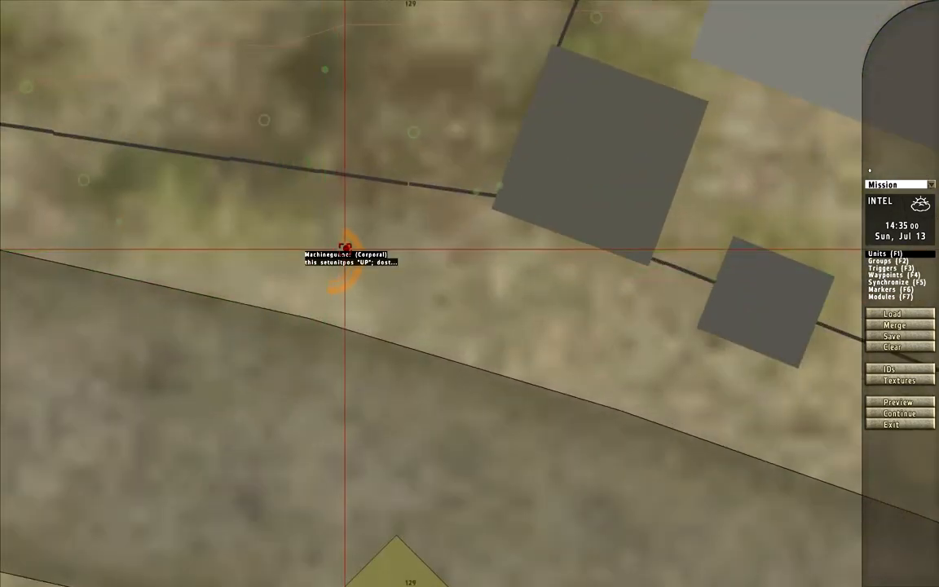
- Lower the copied machinegunner's skill and change the setunitpos value in its initialization to "middle"
{"action": "double_click", "coordinate": [346, 248]}
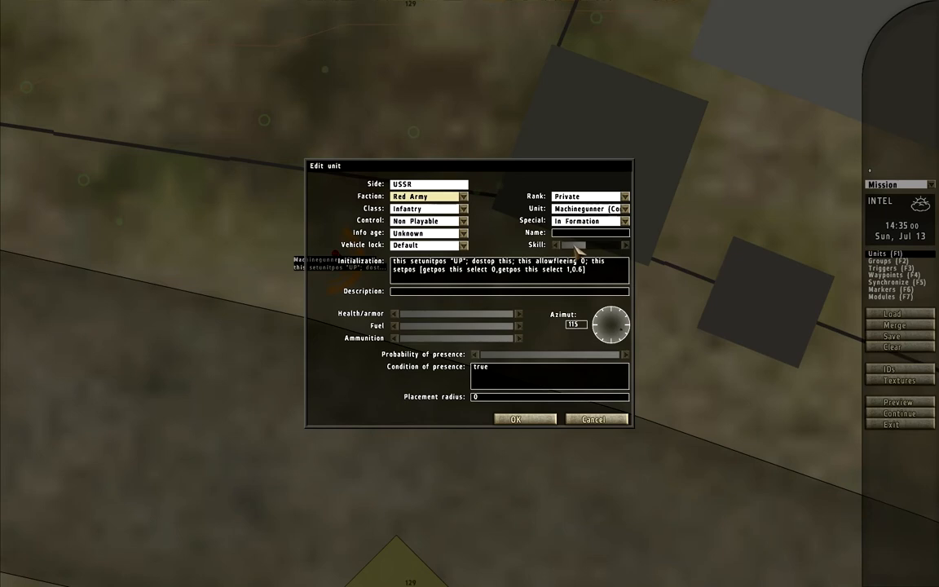
{"action": "left_click", "coordinate": [575, 244]}
{"action": "left_click", "coordinate": [578, 270]}
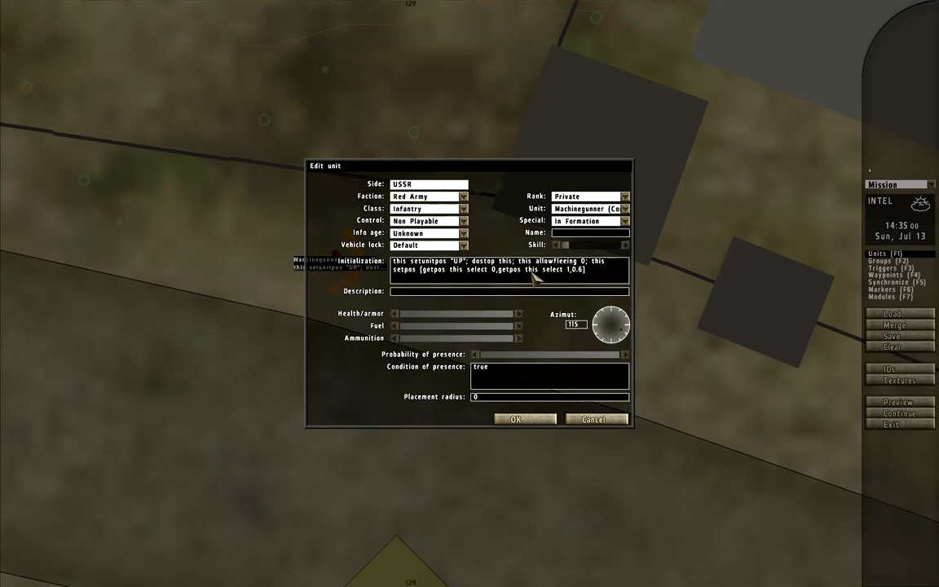
{"action": "key", "text": "BackSpace"}
{"action": "type", "text": "."}
{"action": "key", "text": "BackSpace"}
{"action": "key", "text": "BackSpace"}
{"action": "type", "text": "middle"}
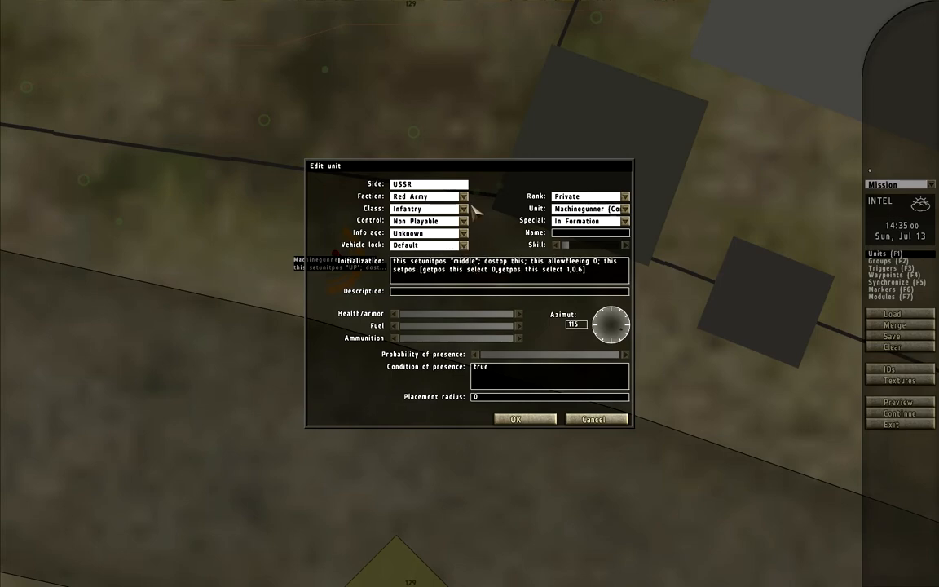
{"action": "key", "text": "Return"}
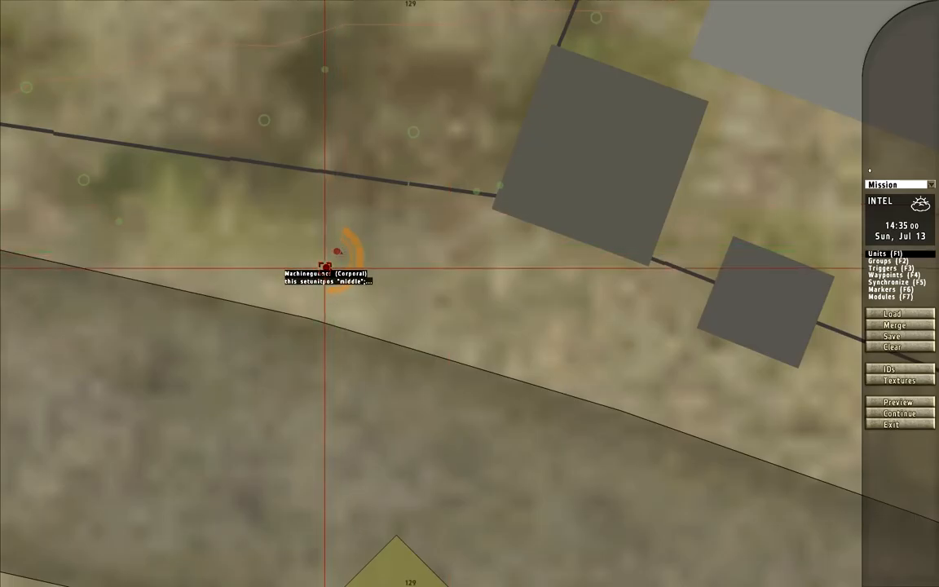
- Change the southern of the two machinegunners behind the round bag fence to a Rifleman (Private)
{"action": "double_click", "coordinate": [326, 269]}
{"action": "left_click", "coordinate": [603, 209]}
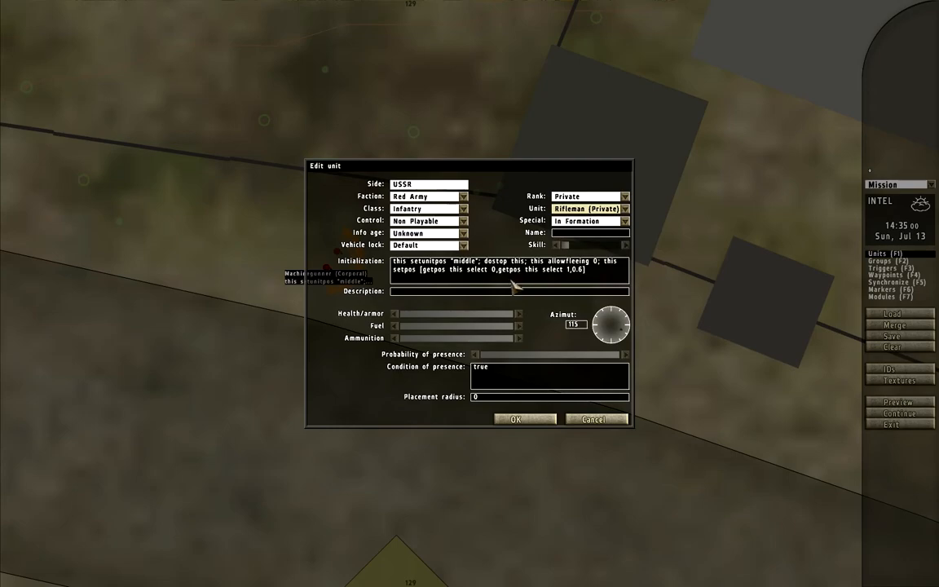
{"action": "key", "text": "Return"}
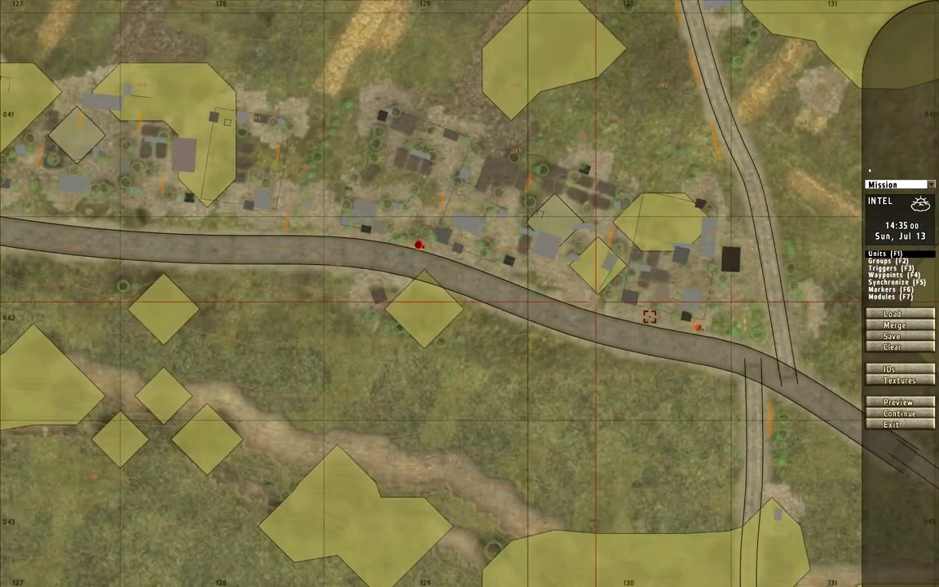
- Rotate the northern stone wall segment beside the side road south of the junction so it angles slightly from its neighbour
{"action": "scroll", "coordinate": [668, 365], "scroll_direction": "down", "scroll_amount": 2}
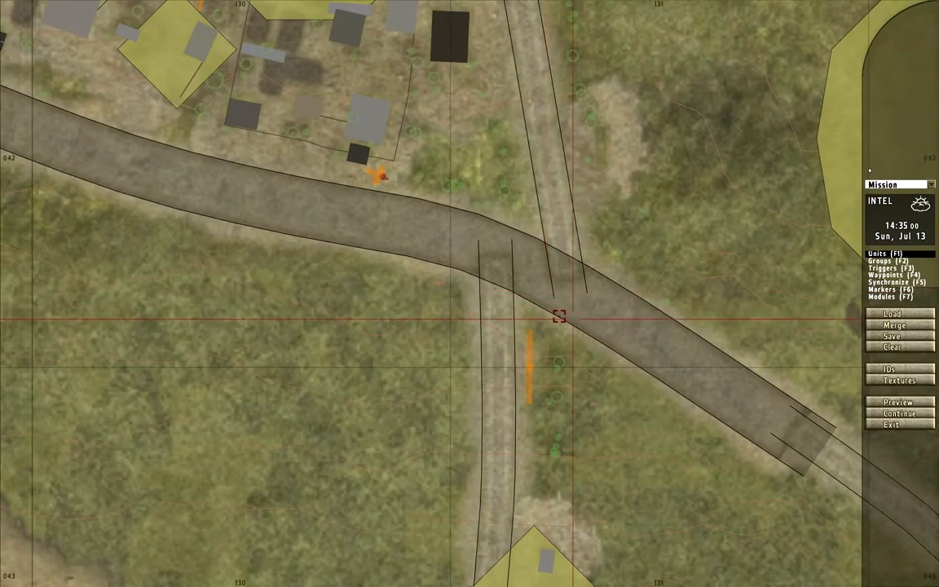
{"action": "right_click_drag", "start_coordinate": [577, 322], "coordinate": [589, 346]}
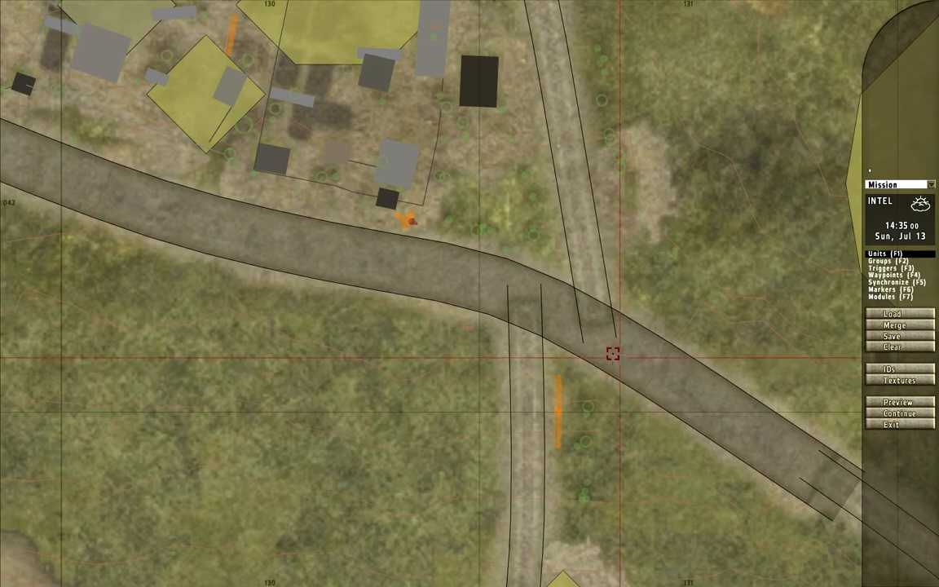
{"action": "double_click", "coordinate": [558, 392]}
{"action": "key", "text": "Return"}
{"action": "scroll", "coordinate": [571, 401], "scroll_direction": "up", "scroll_amount": 5}
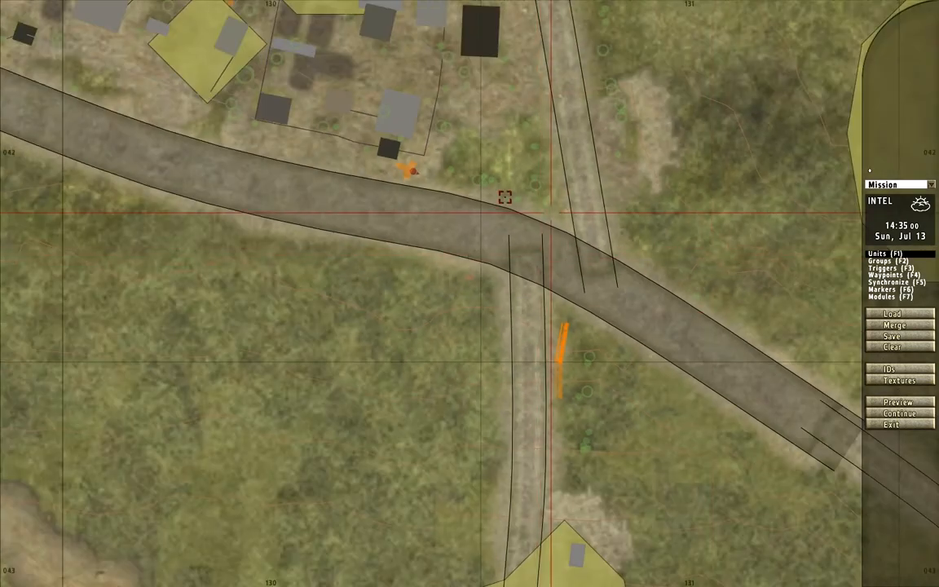
- Copy the stone wall pair to the eastern edge of the side road north of the junction and rotate its southern segment
{"action": "scroll", "coordinate": [740, 410], "scroll_direction": "down", "scroll_amount": 2}
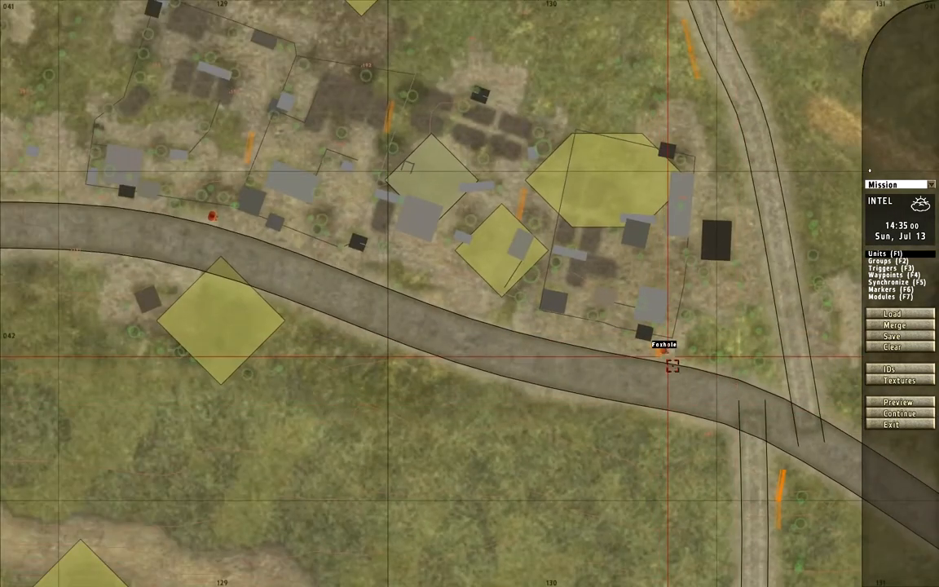
{"action": "right_click_drag", "start_coordinate": [578, 308], "coordinate": [571, 314]}
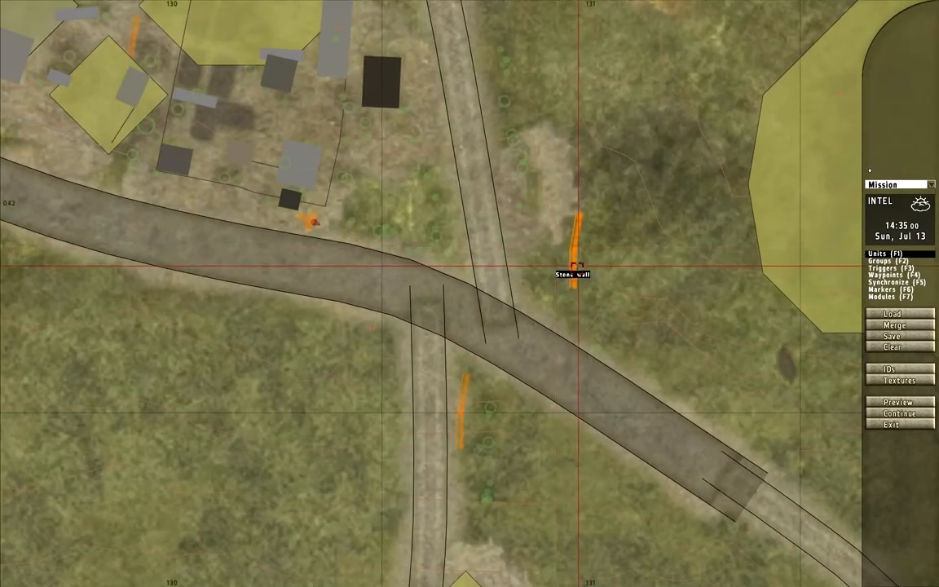
{"action": "double_click", "coordinate": [511, 223]}
{"action": "key", "text": "Return"}
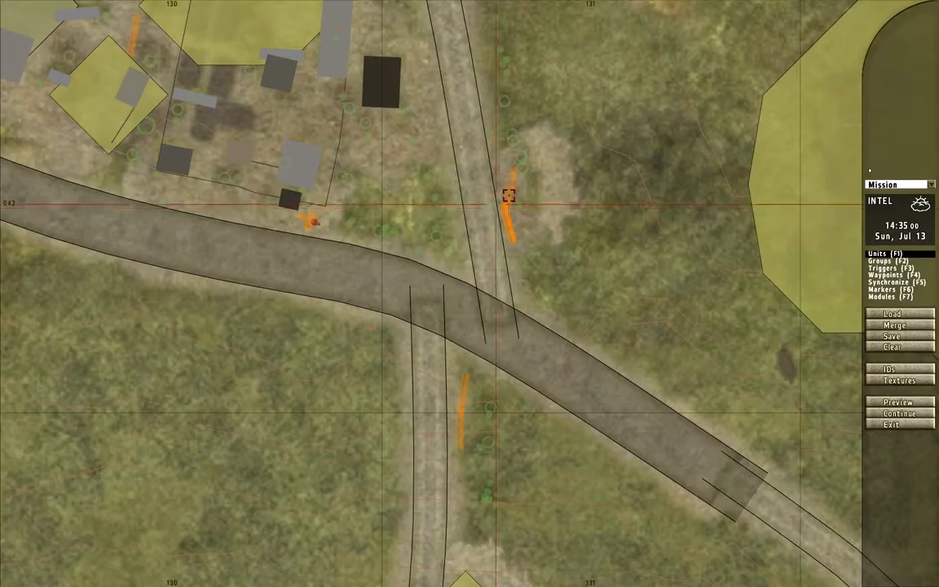
- Rotate the northern segment of the copied stone wall so it runs parallel to the side road and line it up
{"action": "double_click", "coordinate": [508, 193]}
{"action": "key", "text": "Return"}
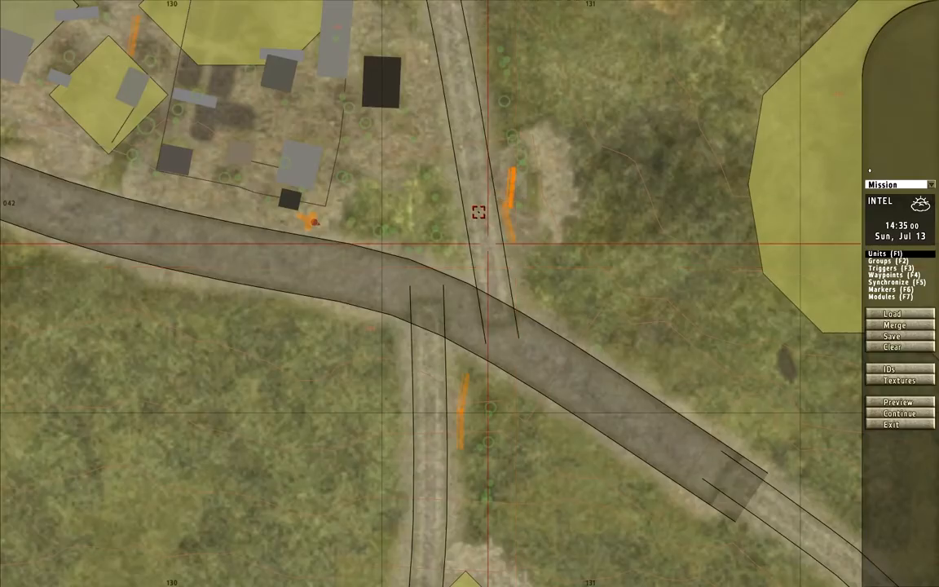
{"action": "double_click", "coordinate": [509, 185]}
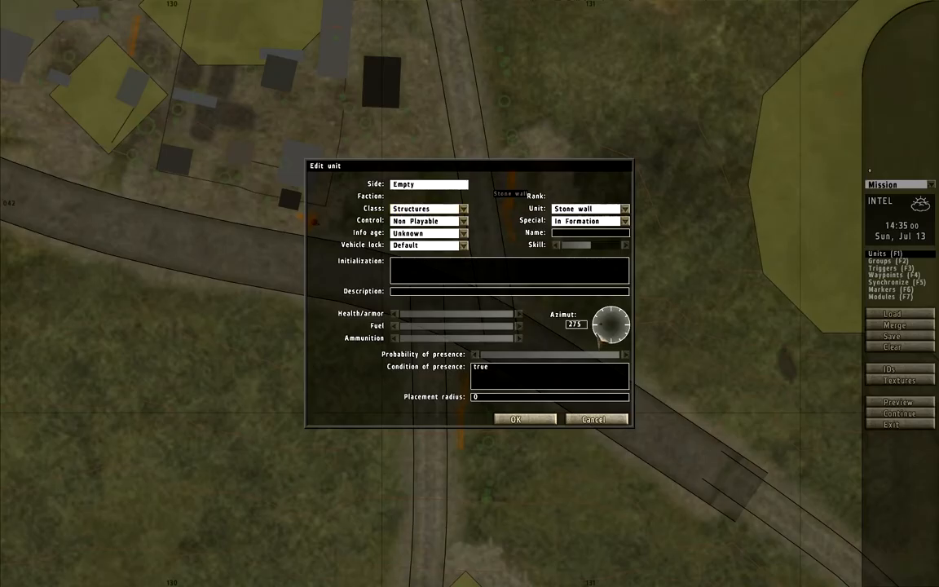
{"action": "key", "text": "Return"}
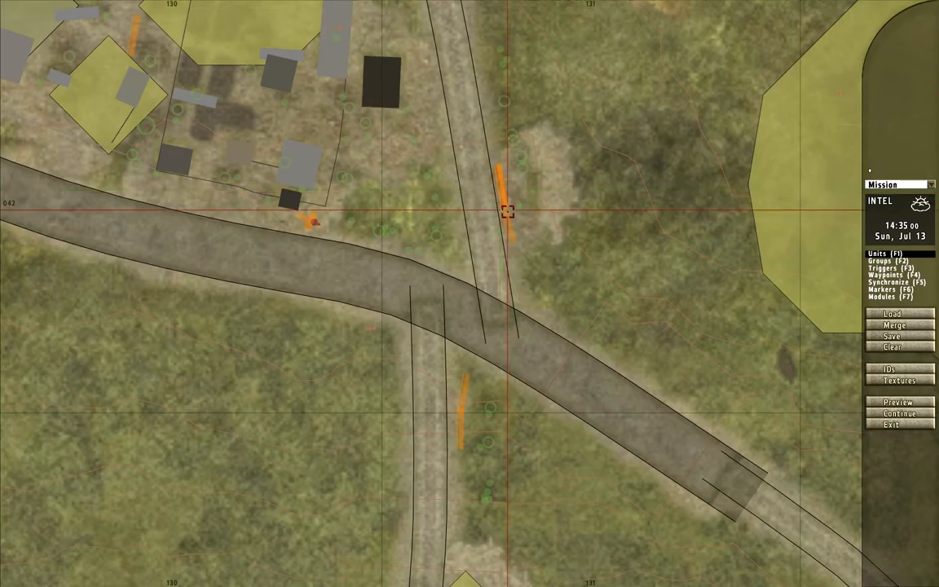
- Set the copied southern stone wall segment's azimuth to 265 to match the direction of the side road
{"action": "double_click", "coordinate": [508, 210]}
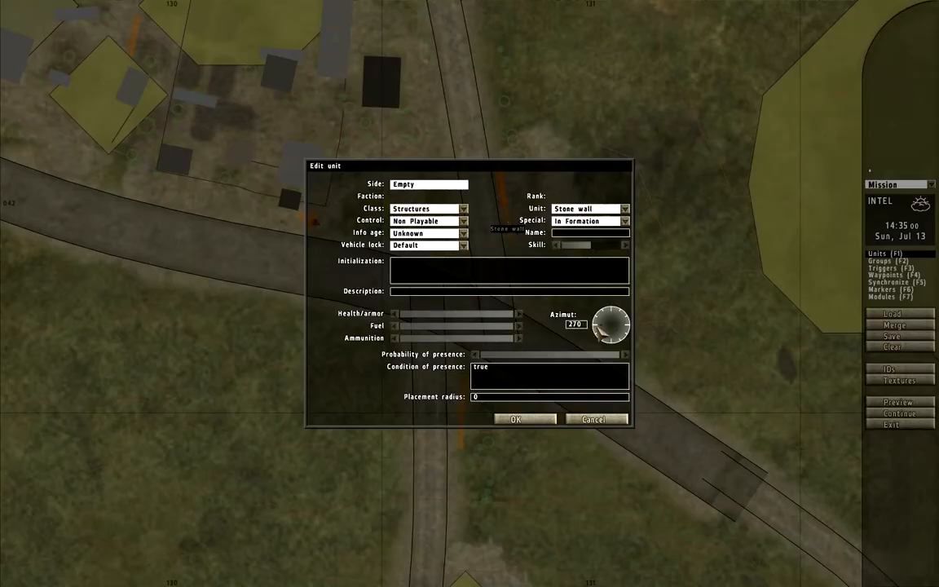
{"action": "key", "text": "Return"}
{"action": "double_click", "coordinate": [506, 228]}
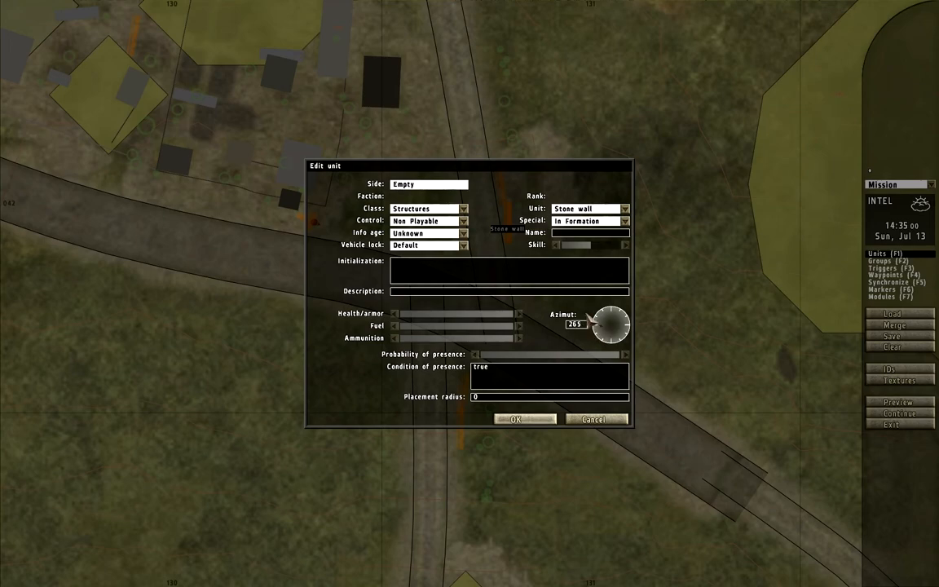
{"action": "key", "text": "Return"}
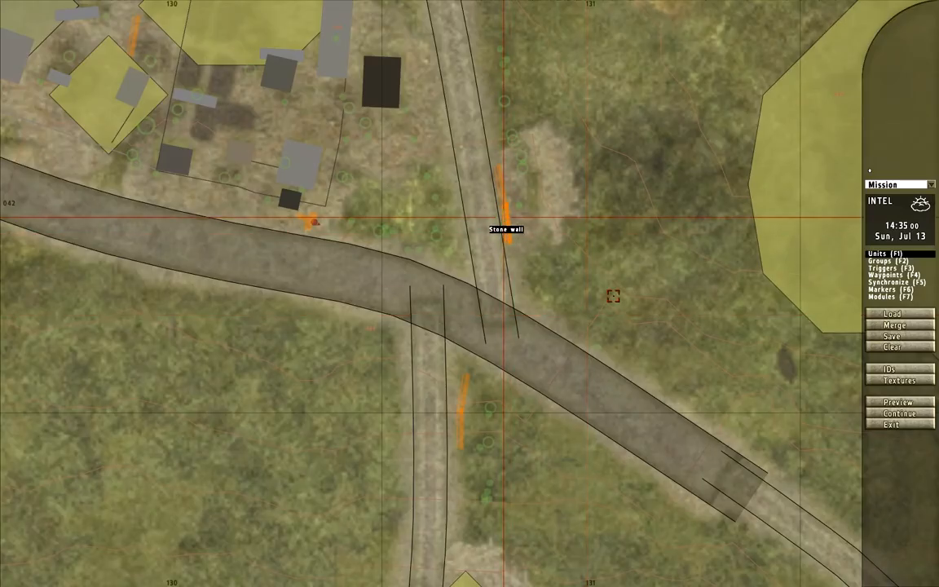
- Preview the mission and switch to third-person view near the new stone walls
{"action": "scroll", "coordinate": [544, 248], "scroll_direction": "down", "scroll_amount": 3}
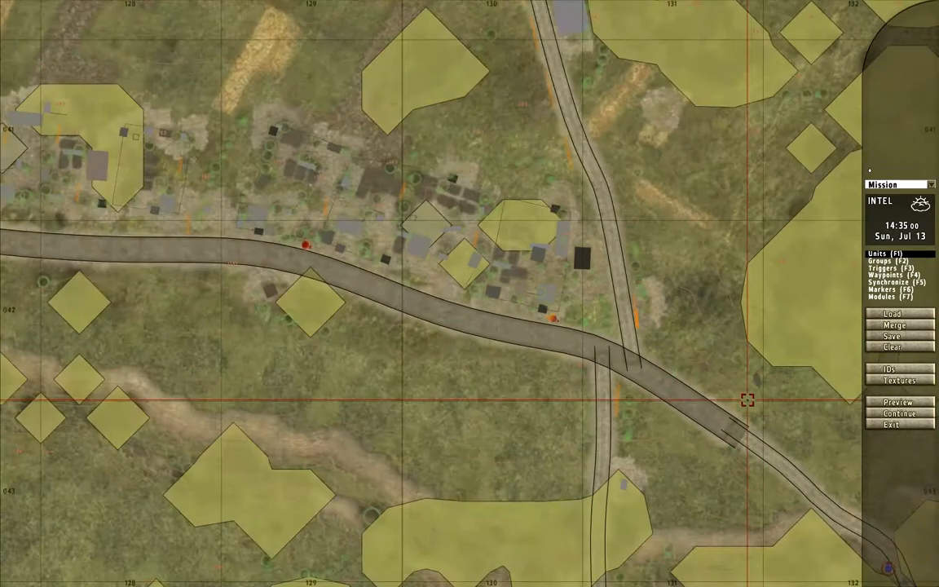
{"action": "left_click", "coordinate": [911, 405]}
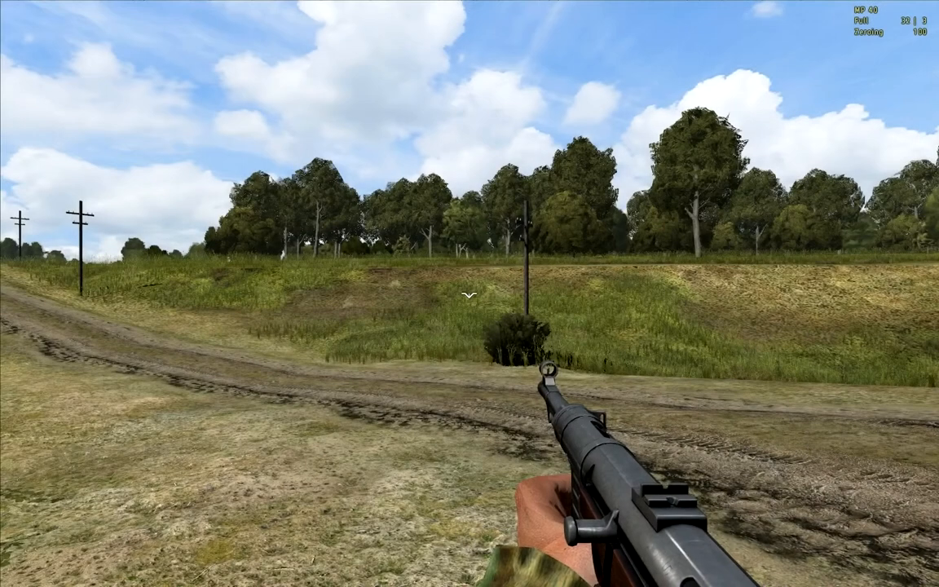
{"action": "key", "text": "m"}
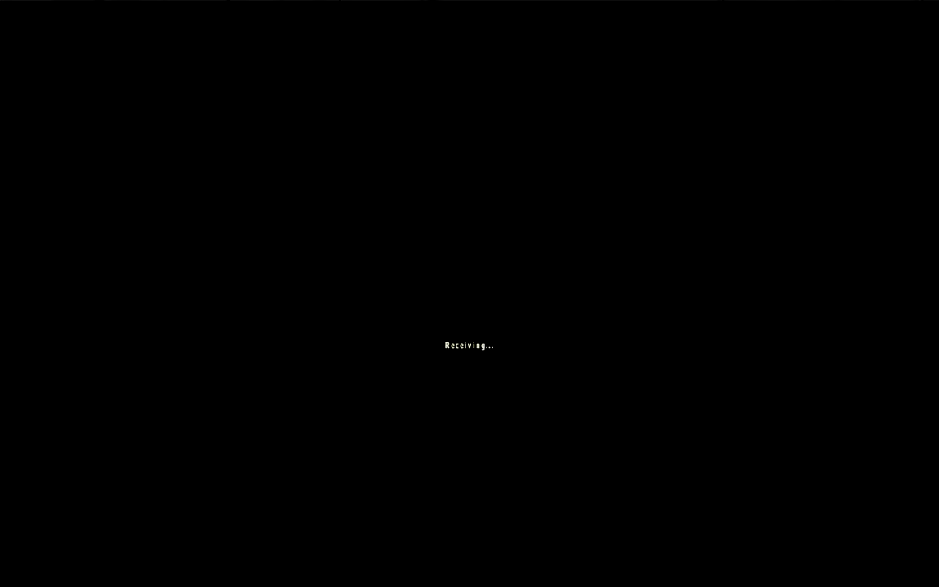
{"action": "key", "text": "w"}
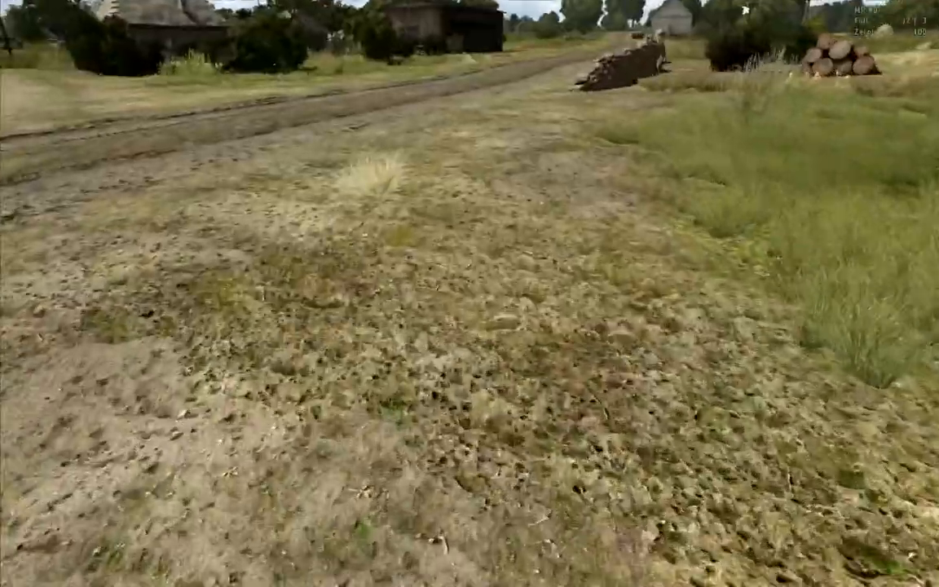
{"action": "key", "text": "equal"}
{"action": "key", "text": "equal"}
{"action": "key", "text": "KP_Enter"}
- Examine the stone walls along the side road from both ends, checking their alignment, the gap between them and the cover they give
{"action": "key", "text": "w"}
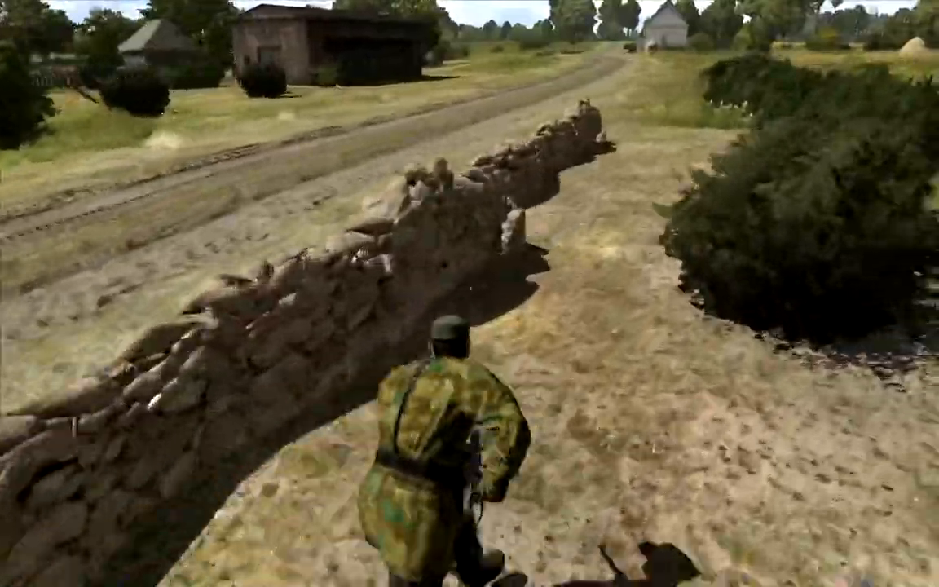
{"action": "key", "text": "s"}
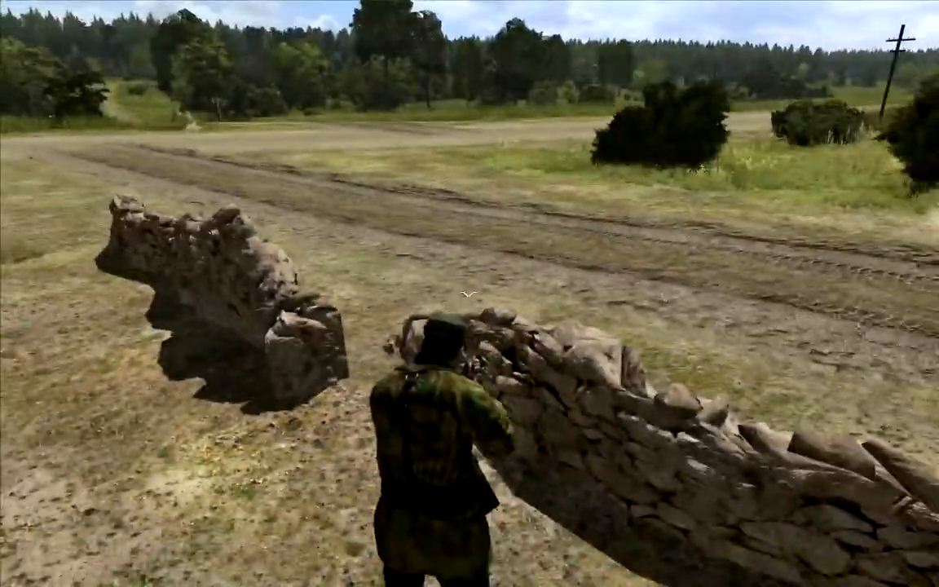
{"action": "key", "text": "w"}
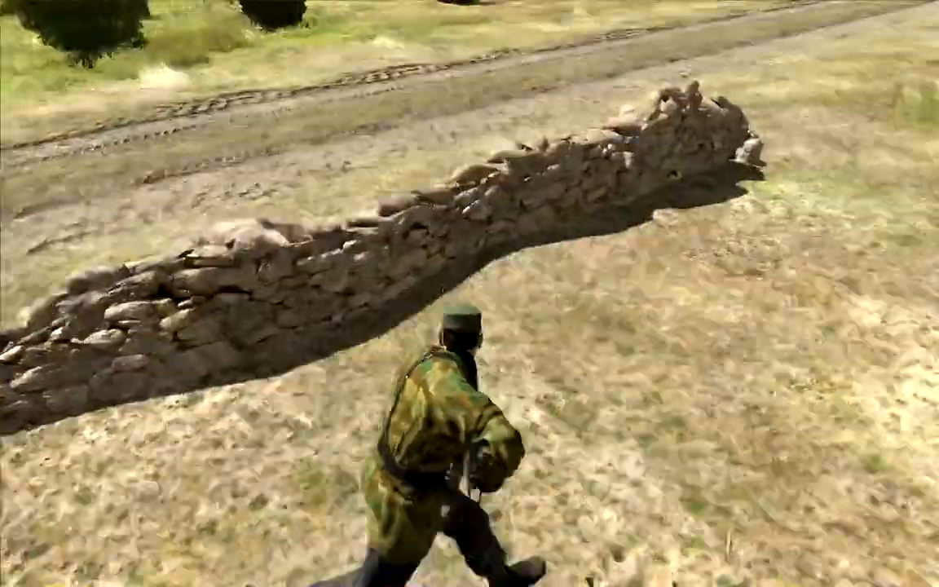
{"action": "key", "text": "w"}
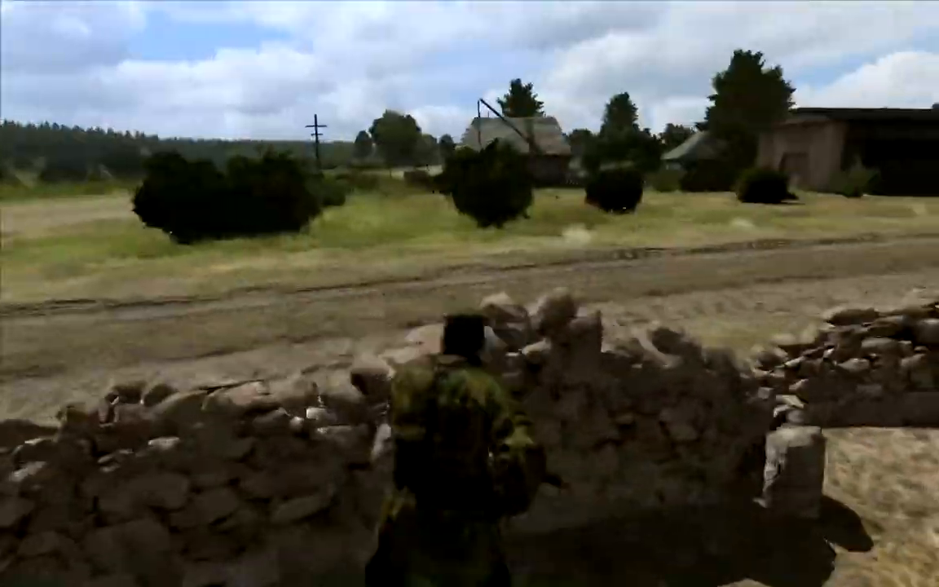
{"action": "key", "text": "w"}
{"action": "right_click", "coordinate": [470, 294]}
{"action": "right_click", "coordinate": [470, 294]}
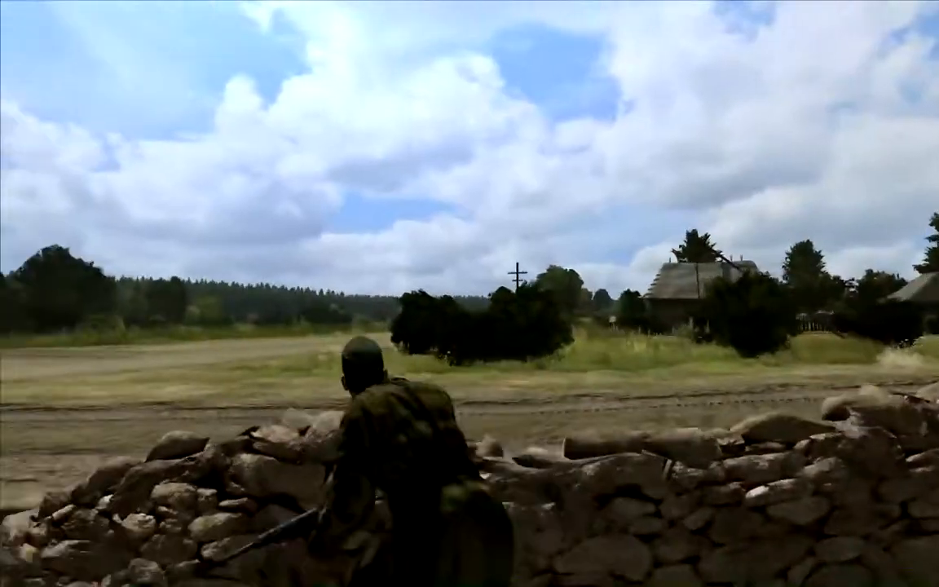
{"action": "key", "text": "w"}
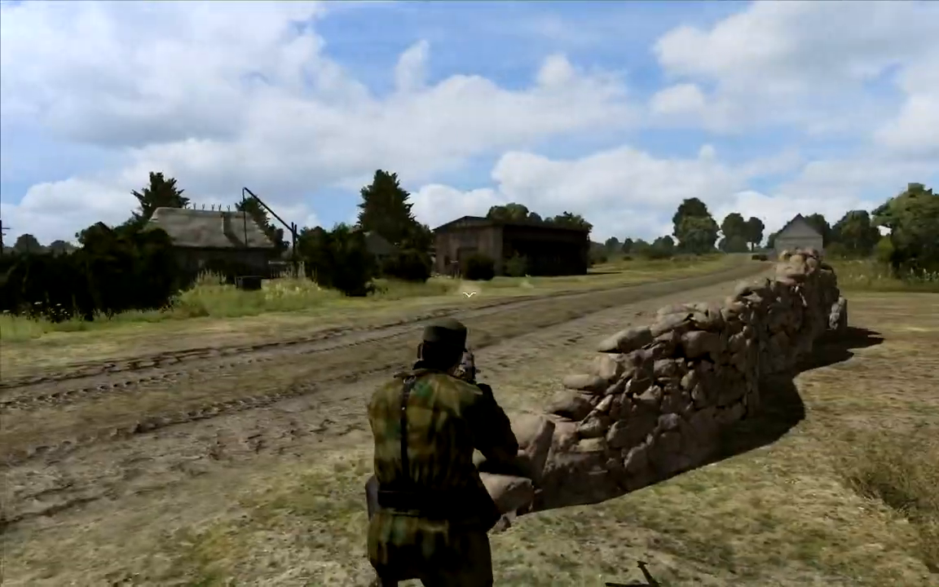
{"action": "right_click", "coordinate": [470, 294]}
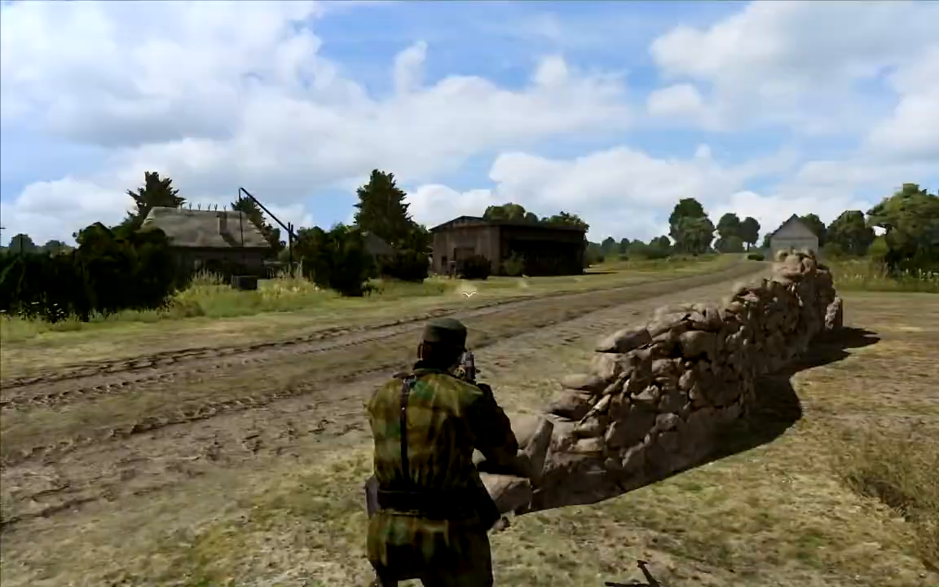
- Walk to the foxhole beside the main road and check the defender's placement and field of view over the junction
{"action": "key", "text": "w"}
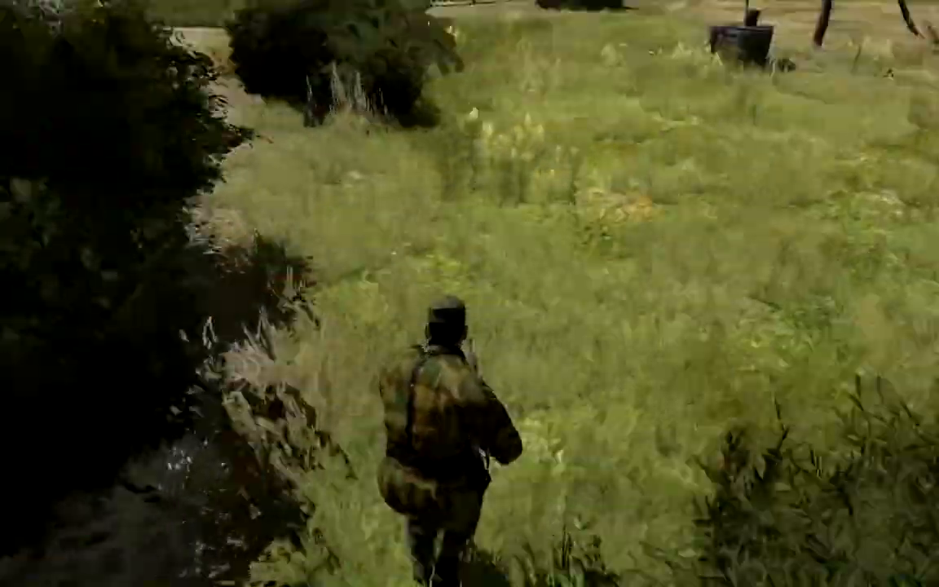
{"action": "key", "text": "w"}
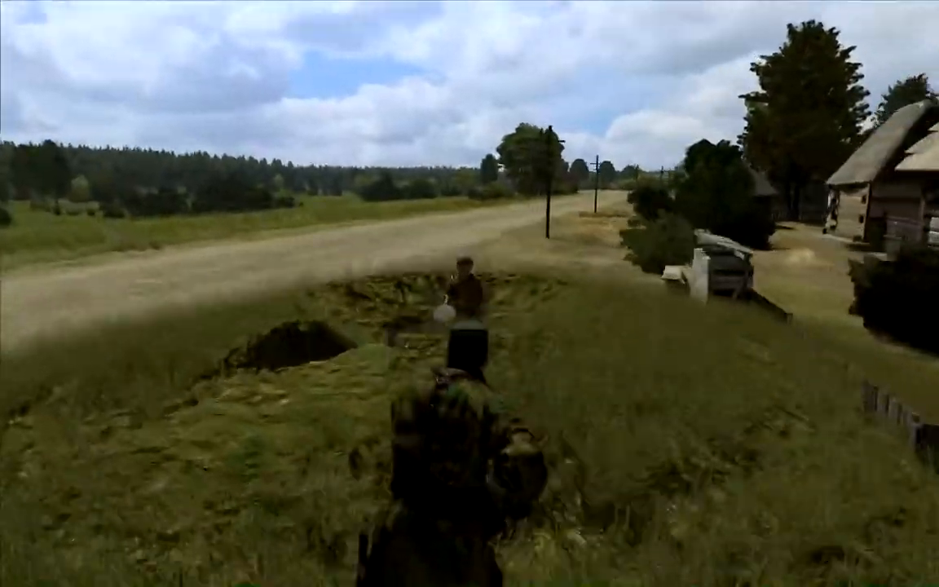
{"action": "key", "text": "w"}
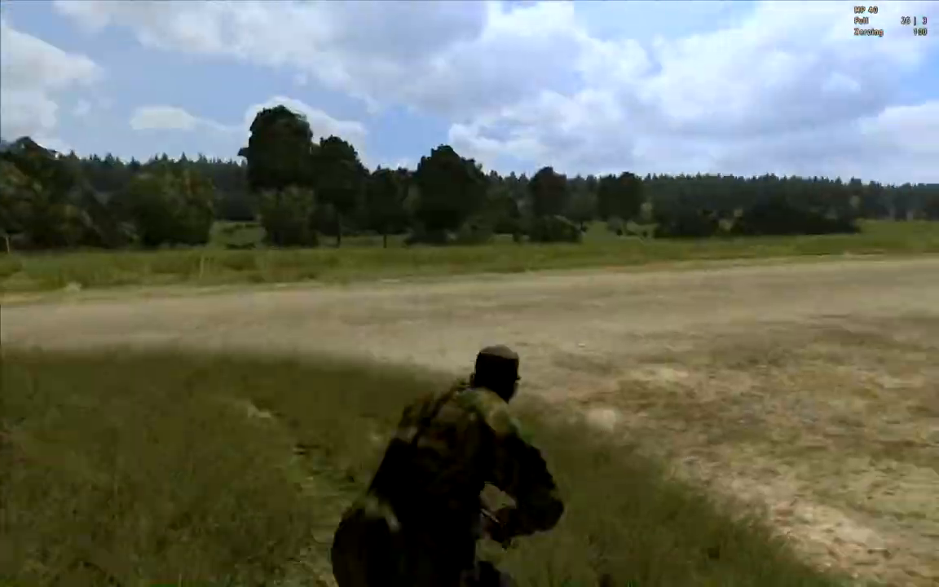
{"action": "key", "text": "w"}
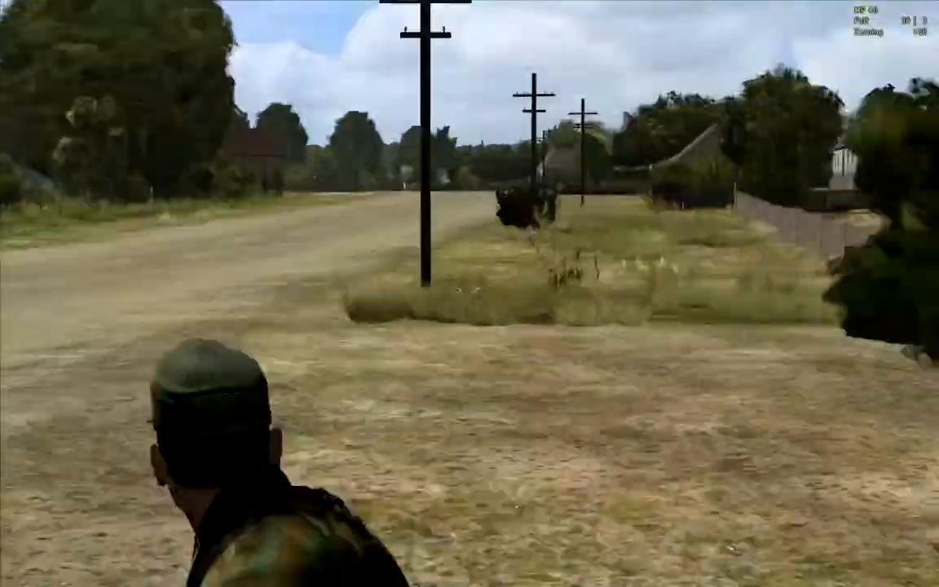
- Run along the main road past the sandbag position and through the fenced yards, checking defensive positions and the approach to the stone wall
{"action": "key", "text": "w"}
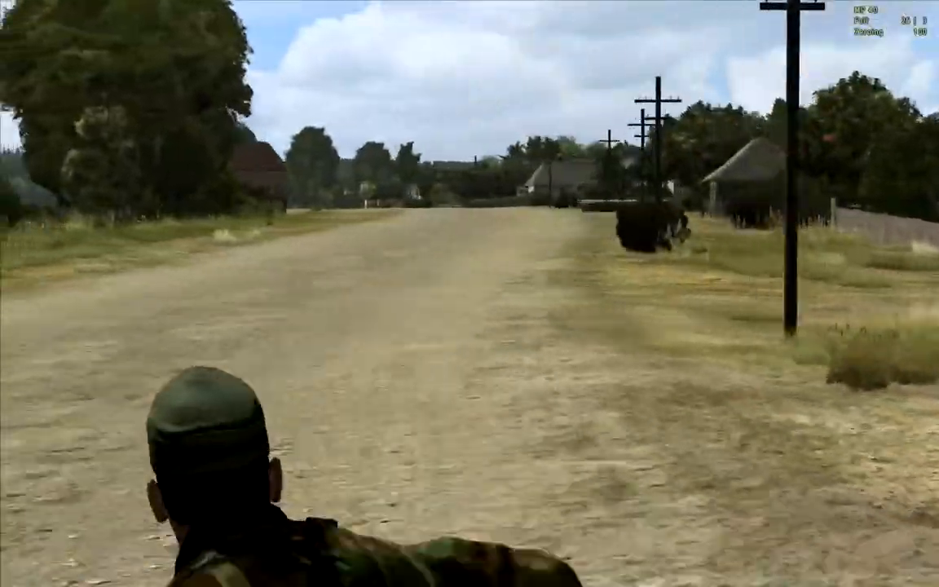
{"action": "key", "text": "w"}
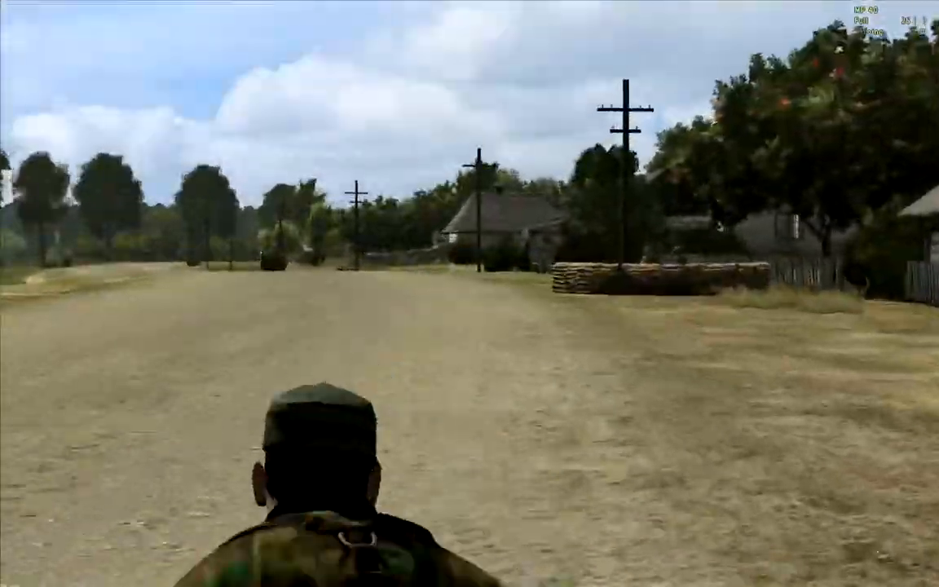
{"action": "key", "text": "w"}
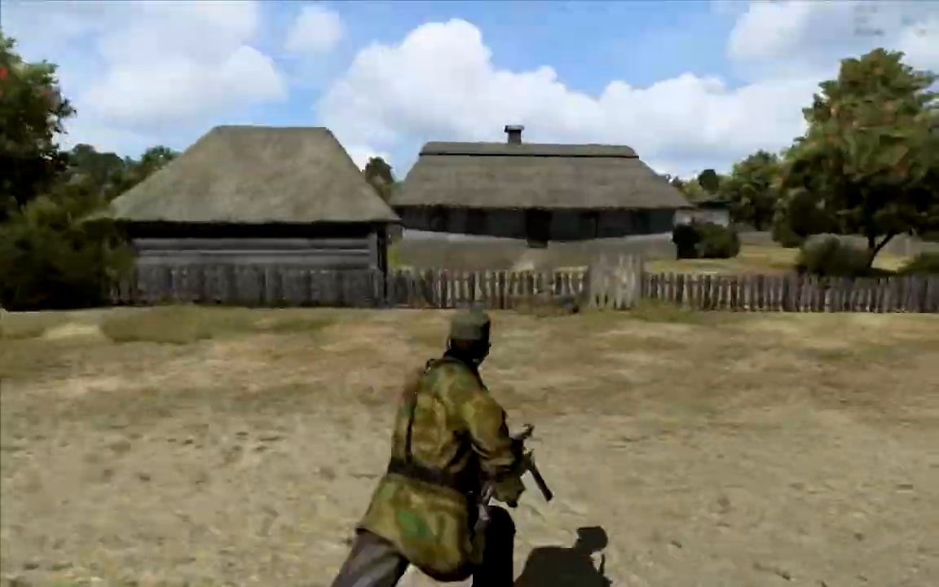
{"action": "key", "text": "w"}
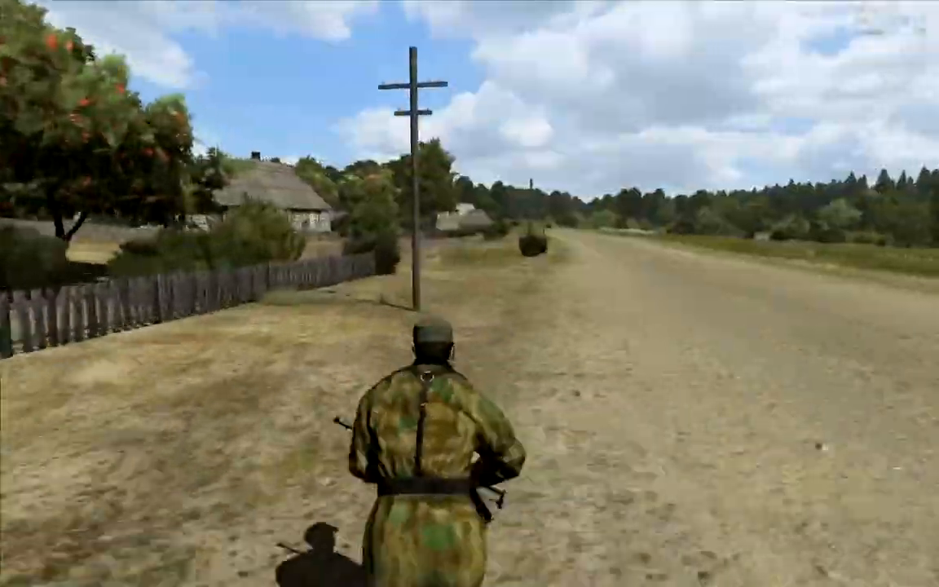
{"action": "key", "text": "w"}
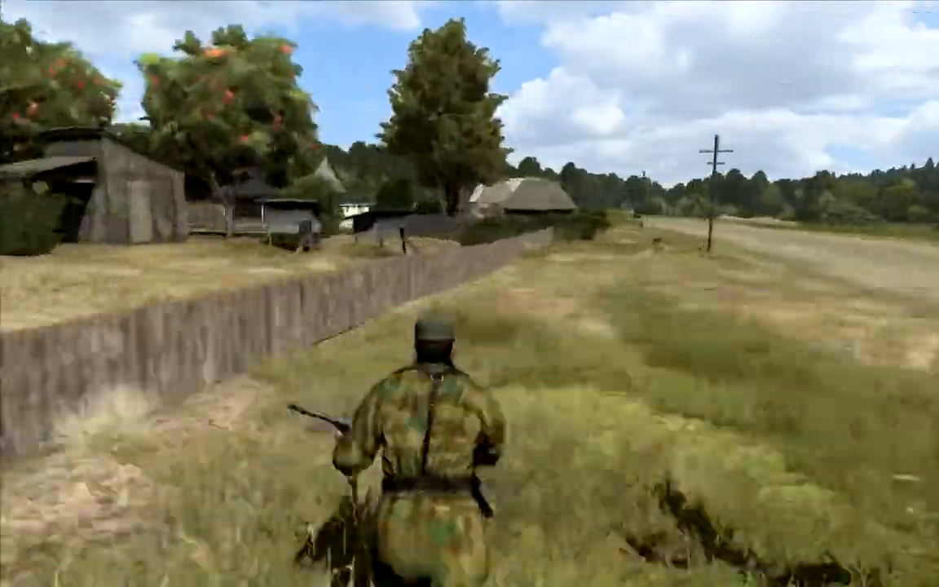
{"action": "key", "text": "w"}
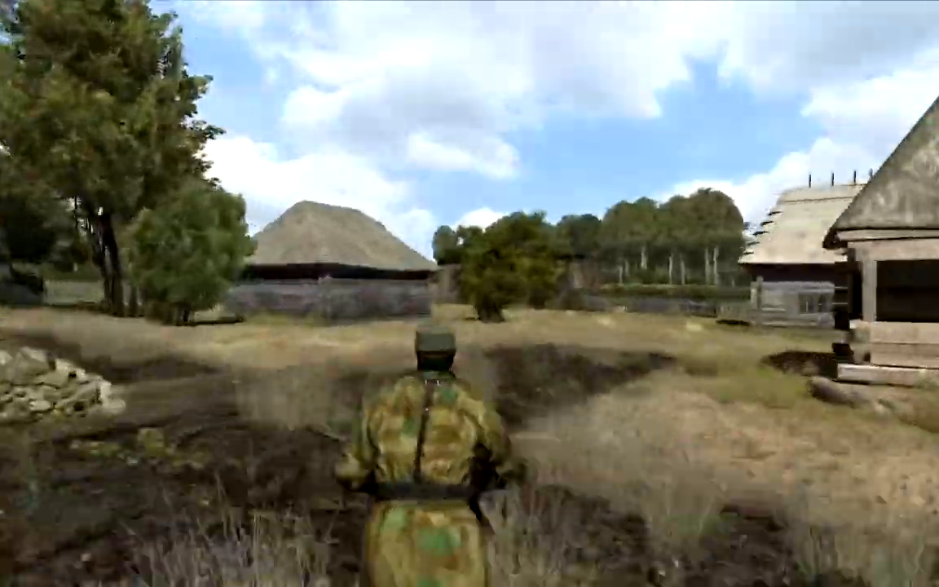
{"action": "key", "text": "w"}
{"action": "key", "text": "w"}
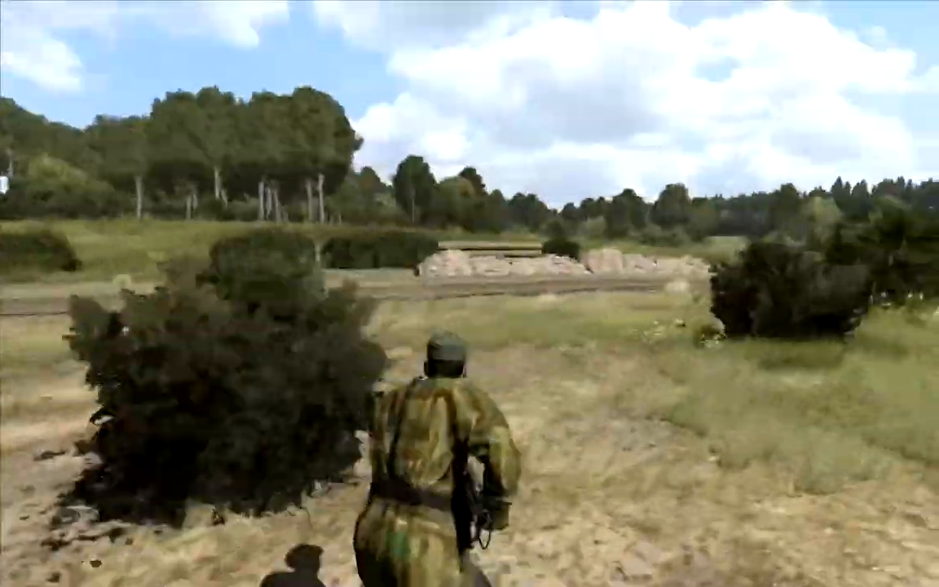
{"action": "key", "text": "w"}
{"action": "key", "text": "w"}
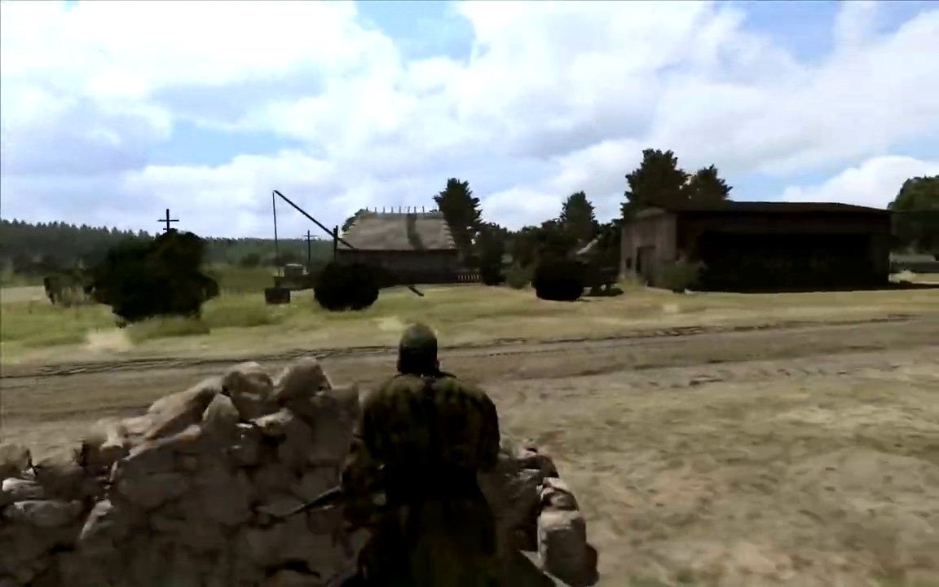
- Scout the cover around the open barn, thatched houses and haystacks, return to the roadside stone wall, and end the mission preview
{"action": "key", "text": "w"}
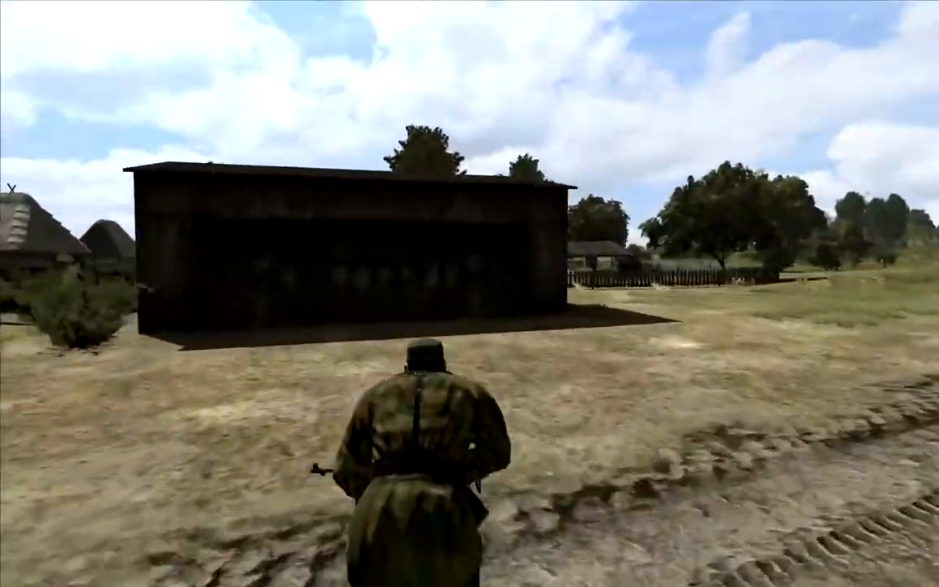
{"action": "key", "text": "d"}
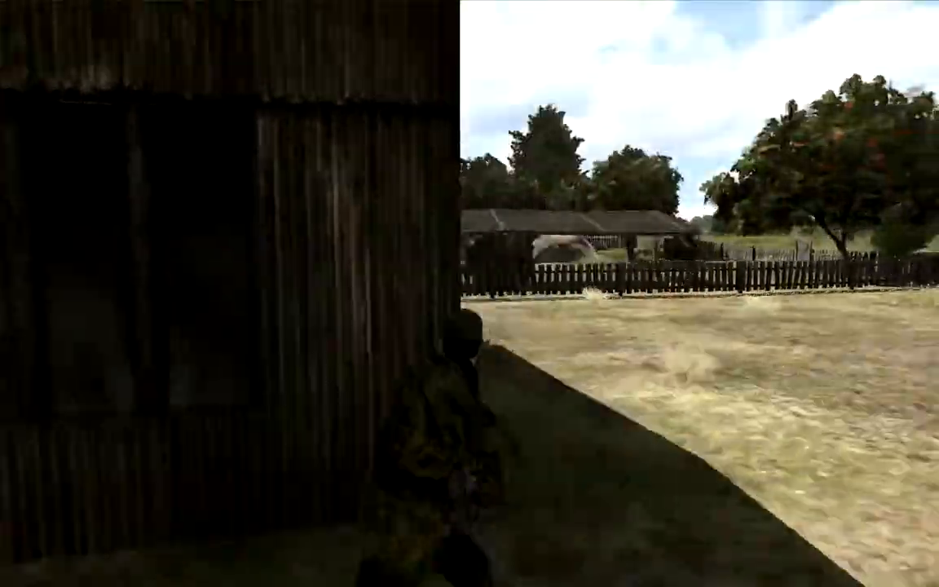
{"action": "key", "text": "w"}
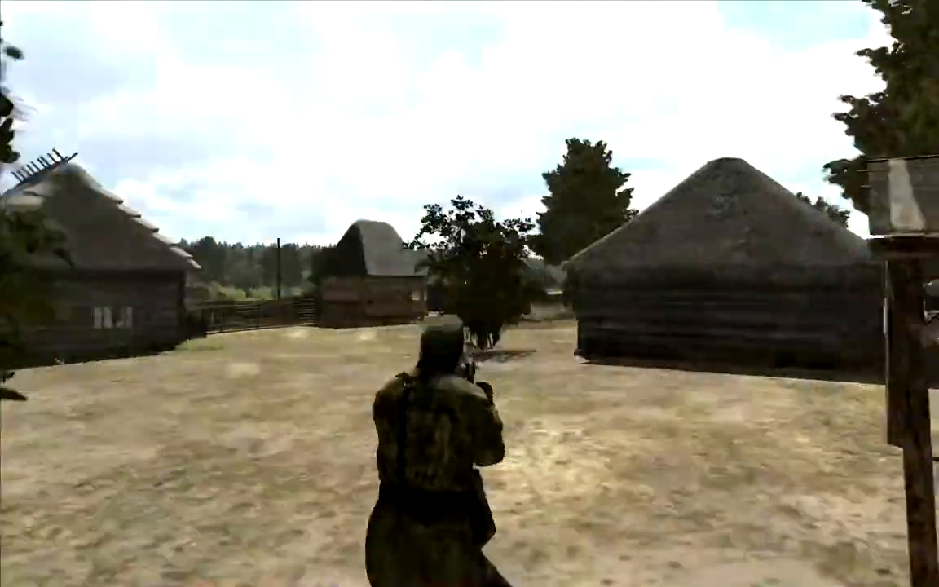
{"action": "key", "text": "w"}
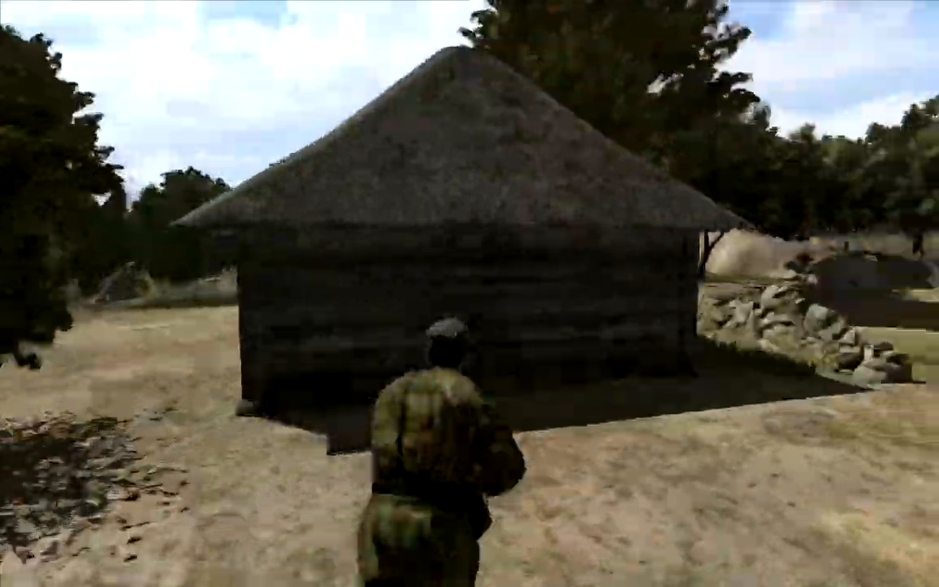
{"action": "key", "text": "w"}
{"action": "key", "text": "w"}
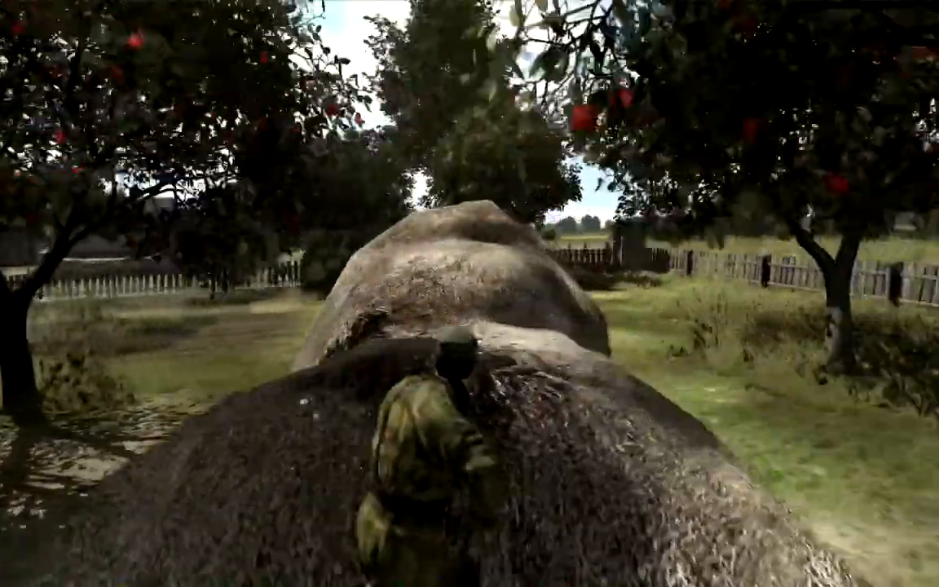
{"action": "key", "text": "w"}
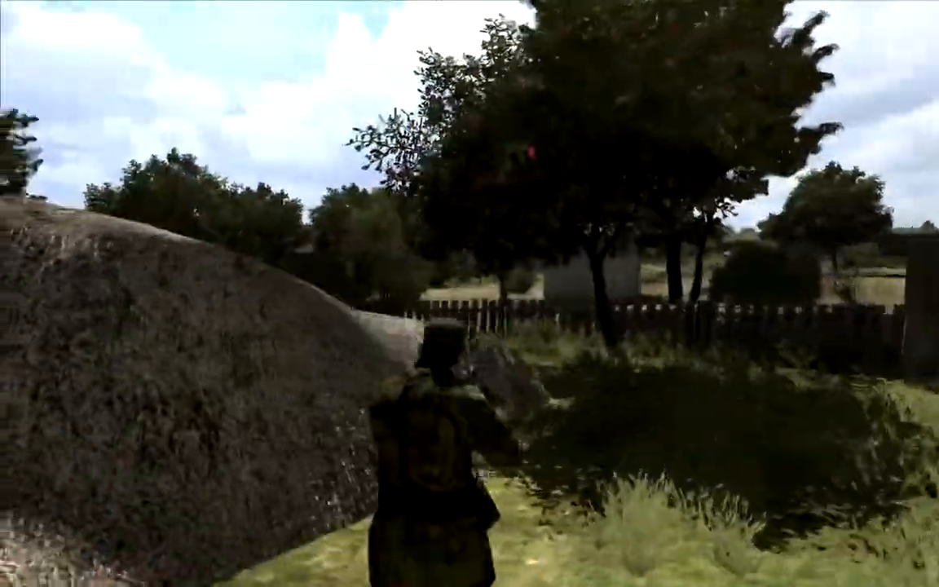
{"action": "key", "text": "w"}
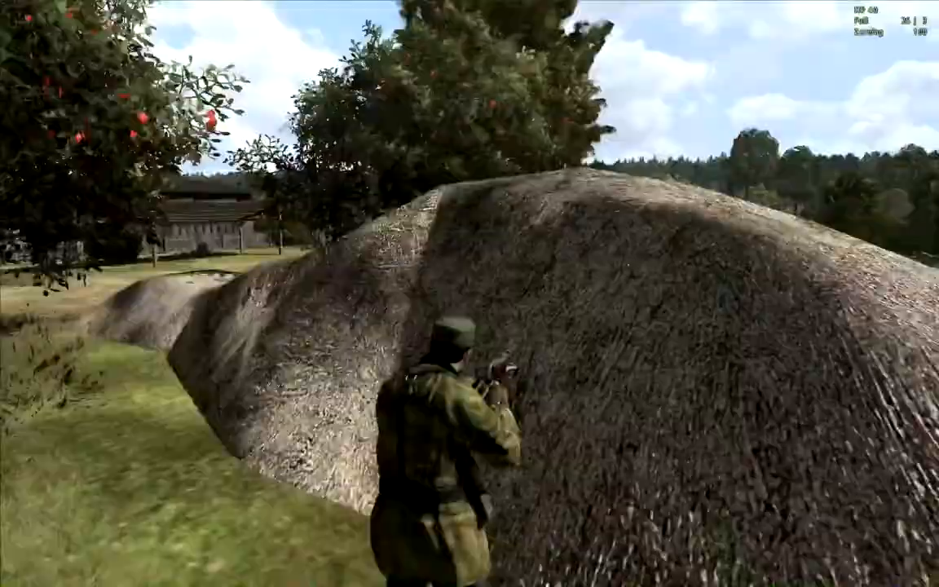
{"action": "key", "text": "w"}
{"action": "key", "text": "w"}
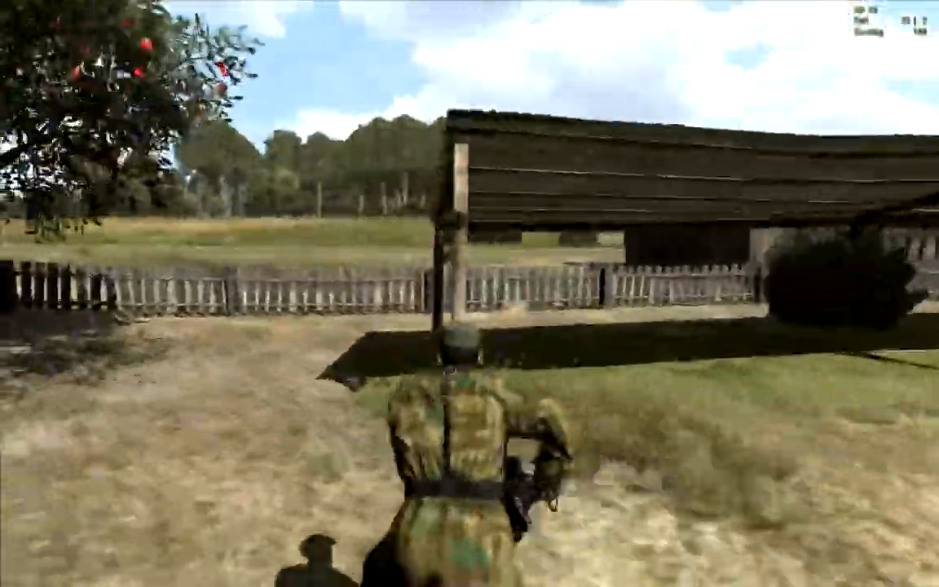
{"action": "key", "text": "w"}
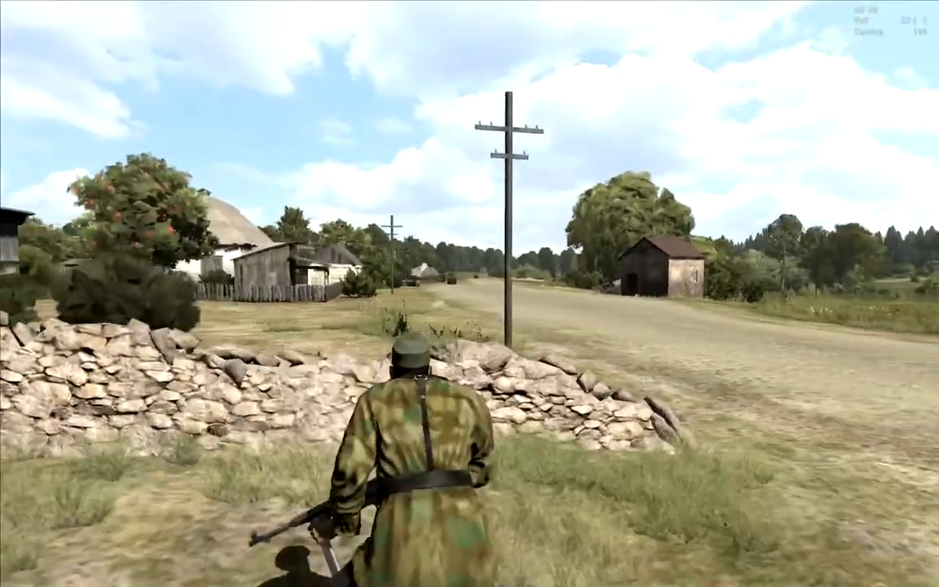
{"action": "key", "text": "Escape"}
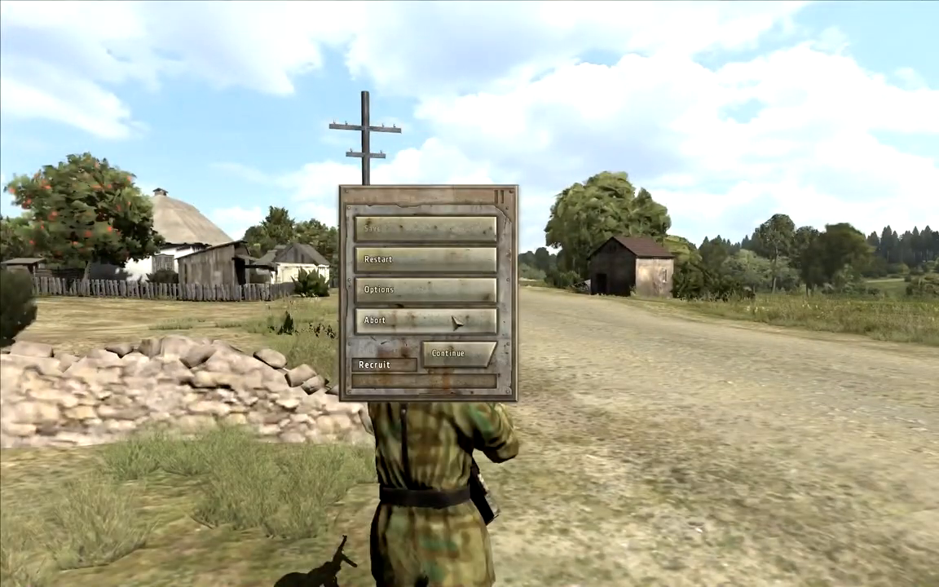
{"action": "left_click", "coordinate": [506, 292]}
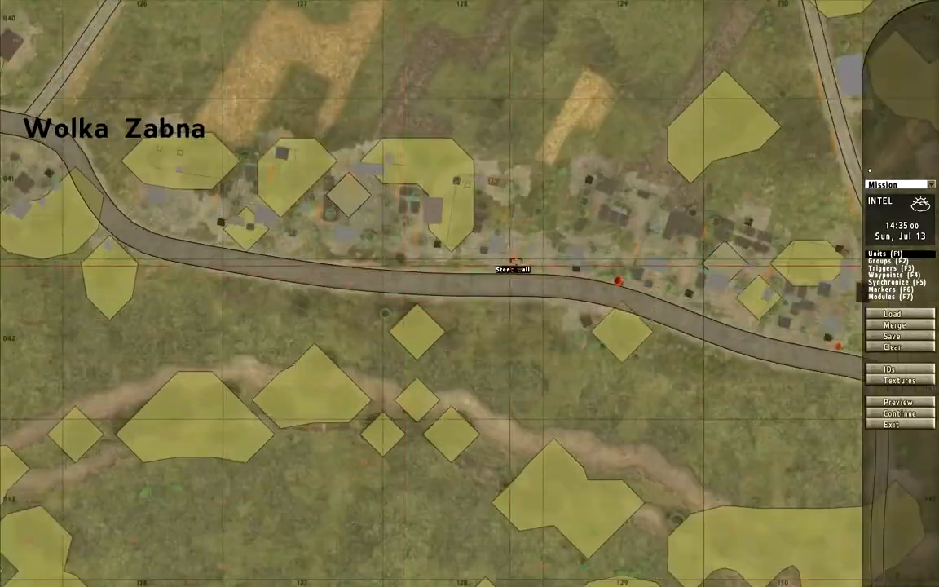
- Insert a USSR Red Army unit of class Mounted Weapons, Machine gun 'Maxim', just west of the stone wall by the main road
{"action": "left_click", "coordinate": [410, 182]}
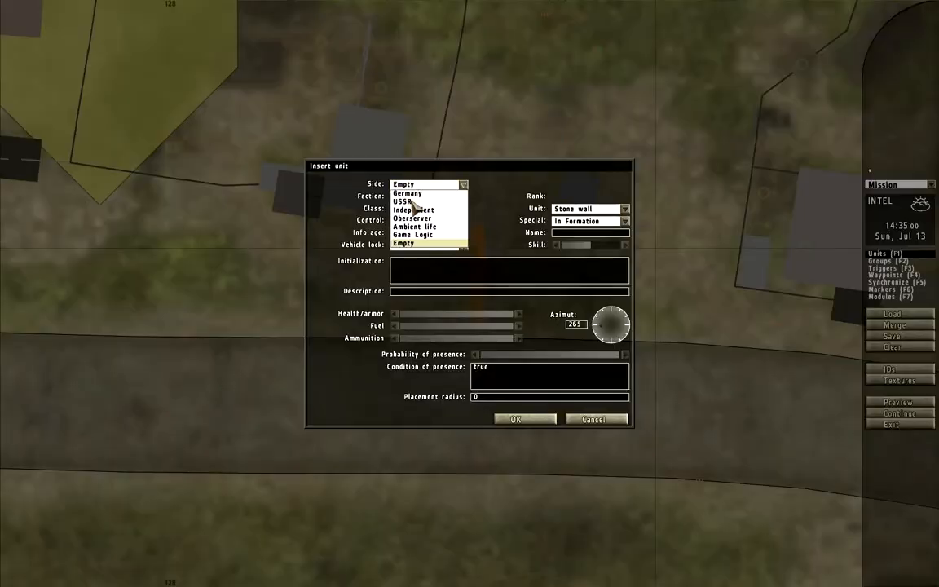
{"action": "left_click", "coordinate": [412, 201]}
{"action": "left_click", "coordinate": [415, 197]}
{"action": "left_click", "coordinate": [425, 213]}
{"action": "left_click", "coordinate": [425, 208]}
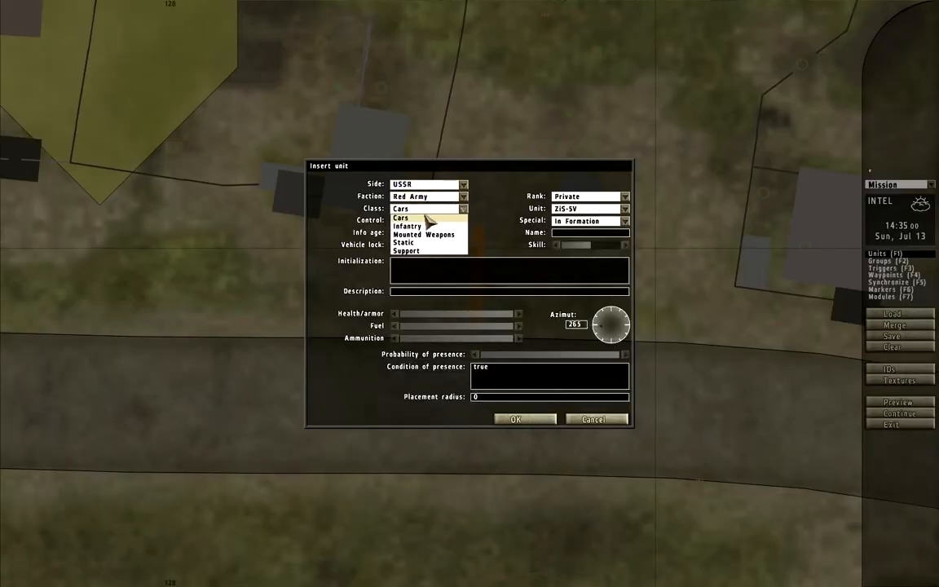
{"action": "left_click", "coordinate": [424, 217]}
{"action": "left_click", "coordinate": [581, 209]}
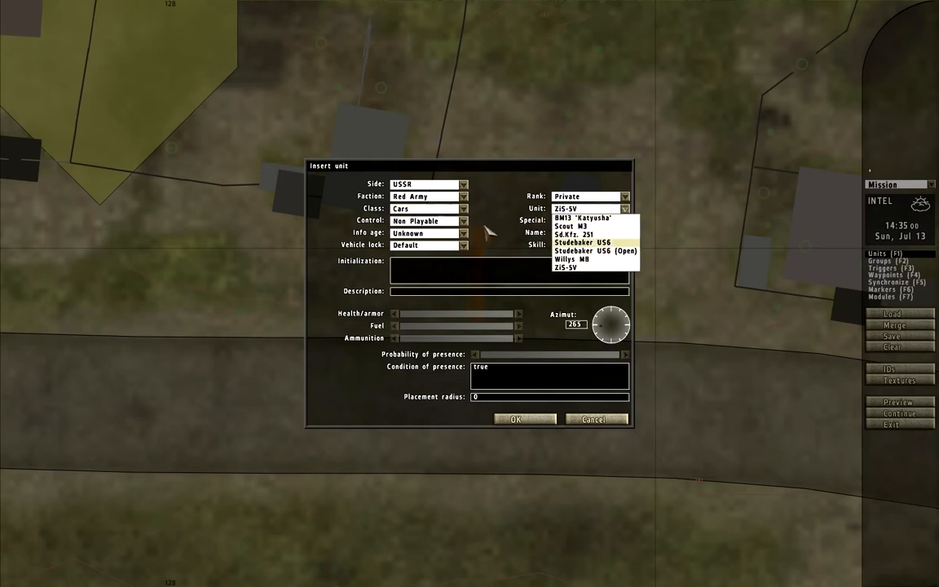
{"action": "left_click", "coordinate": [450, 210]}
{"action": "left_click", "coordinate": [424, 234]}
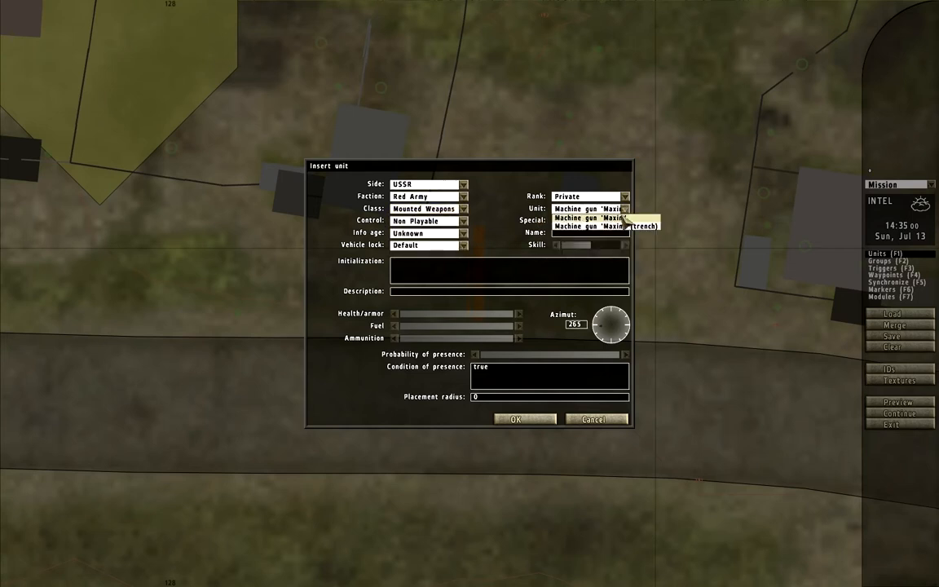
{"action": "key", "text": "Return"}
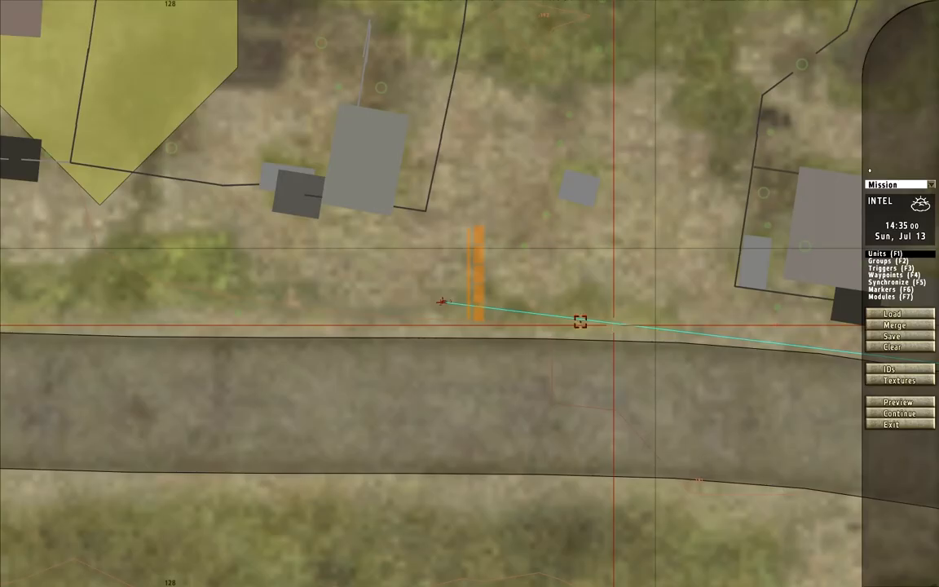
- Detach the Maxim machine gun from the distant group and place it at the stone wall's roadside end
{"action": "double_click", "coordinate": [440, 310]}
{"action": "key", "text": "Return"}
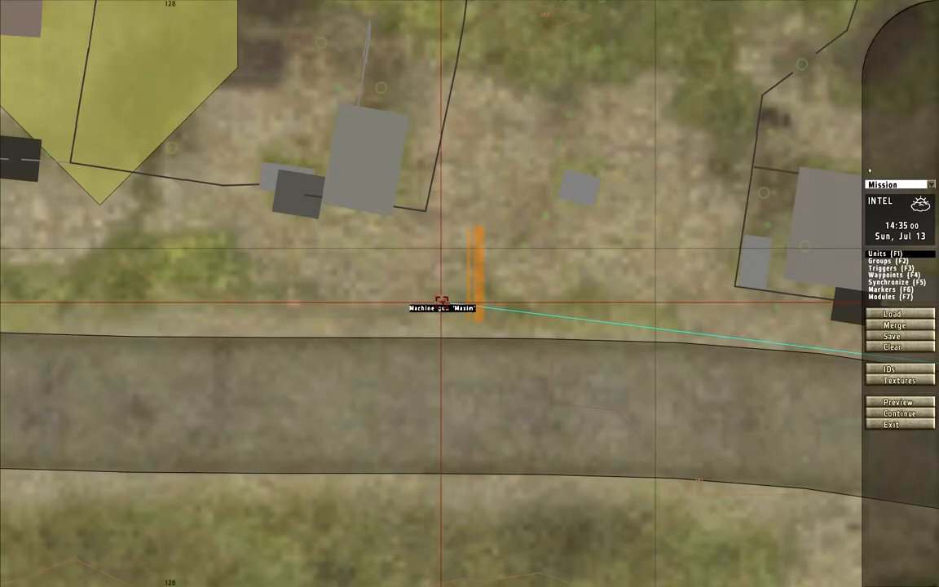
{"action": "key", "text": "F2"}
{"action": "left_click_drag", "start_coordinate": [471, 331], "coordinate": [470, 343]}
{"action": "key", "text": "F1"}
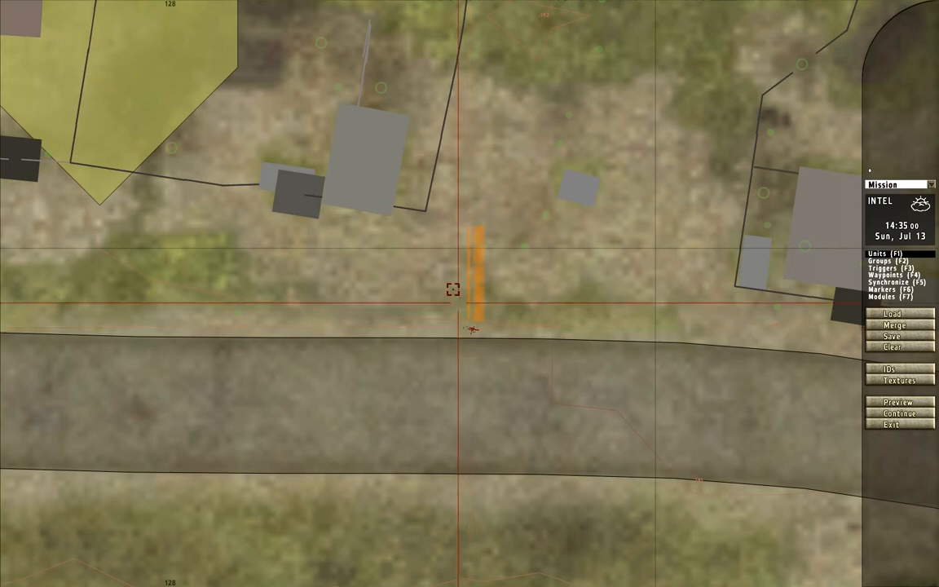
- Copy the existing rifleman from farther east and place four copies in a north-south line along the stone wall's west side
{"action": "scroll", "coordinate": [457, 309], "scroll_direction": "down", "scroll_amount": 5}
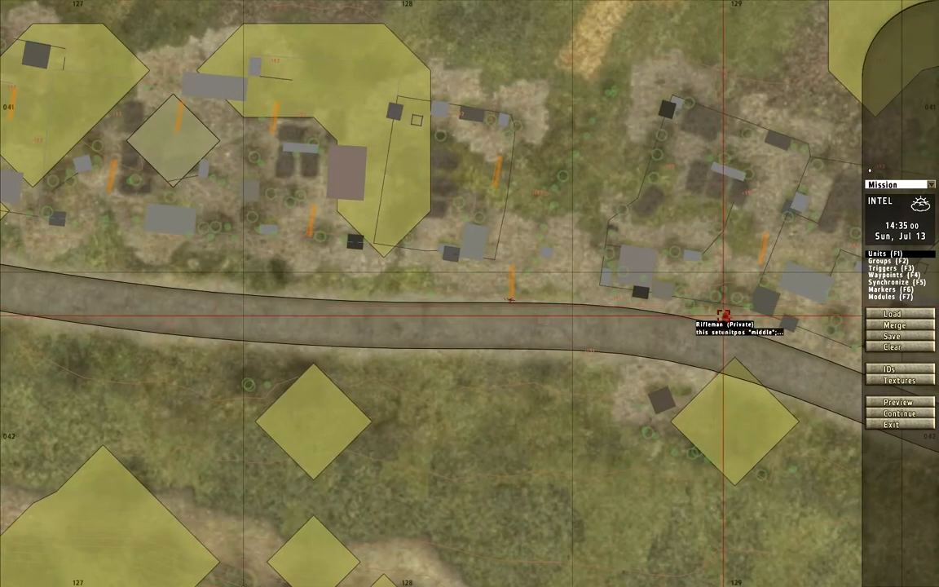
{"action": "scroll", "coordinate": [719, 325], "scroll_direction": "up", "scroll_amount": 3}
{"action": "scroll", "coordinate": [277, 235], "scroll_direction": "up", "scroll_amount": 3}
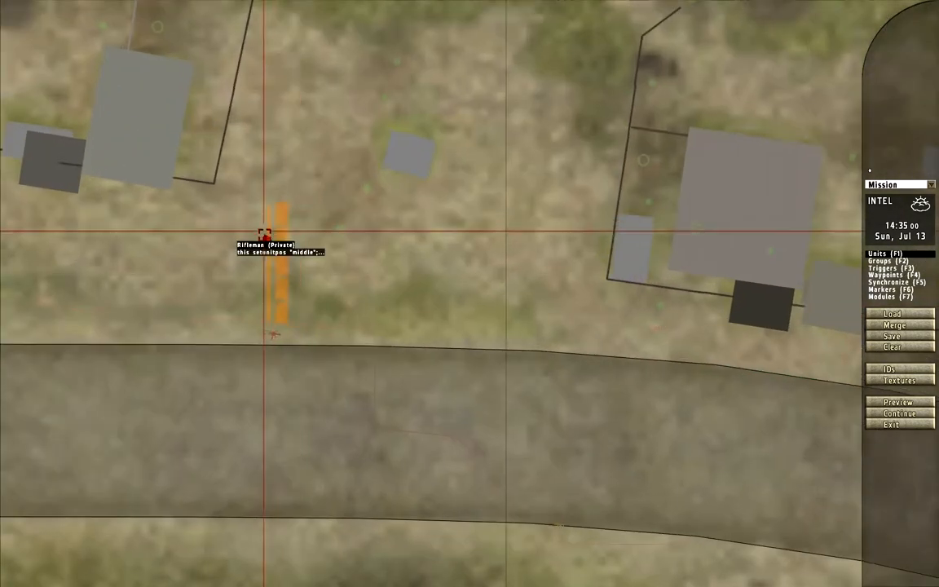
{"action": "left_click_drag", "start_coordinate": [265, 236], "coordinate": [260, 217]}
{"action": "double_click", "coordinate": [259, 217]}
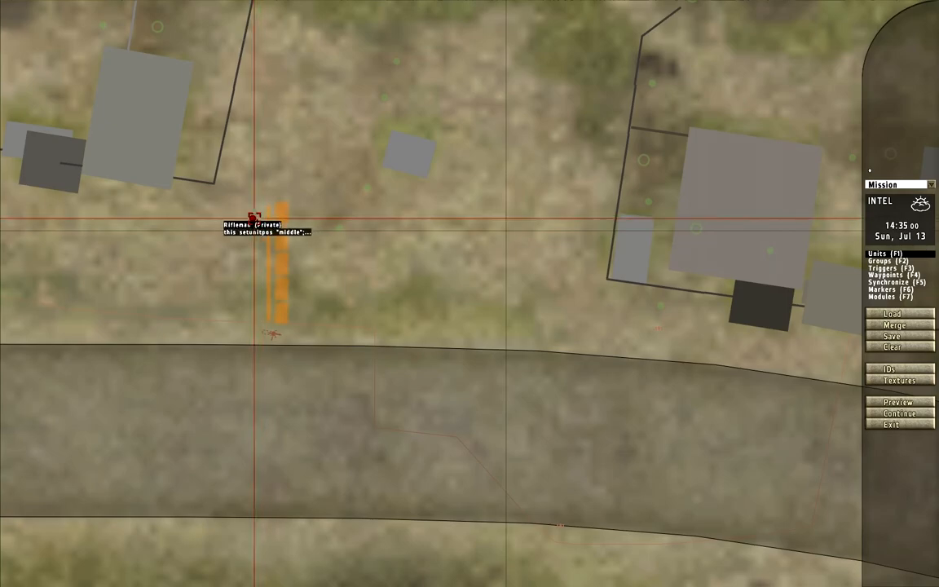
{"action": "key", "text": "Escape"}
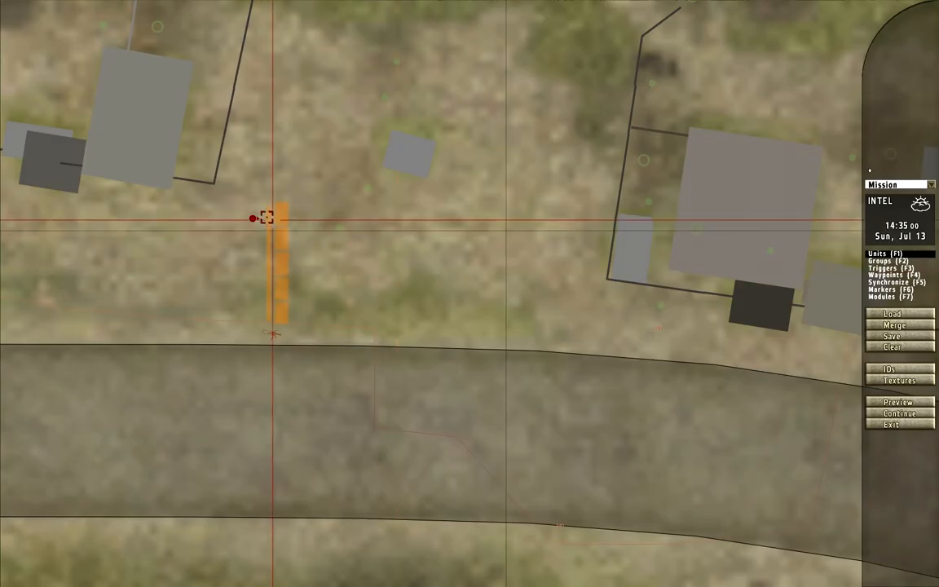
{"action": "key", "text": "ctrl+v"}
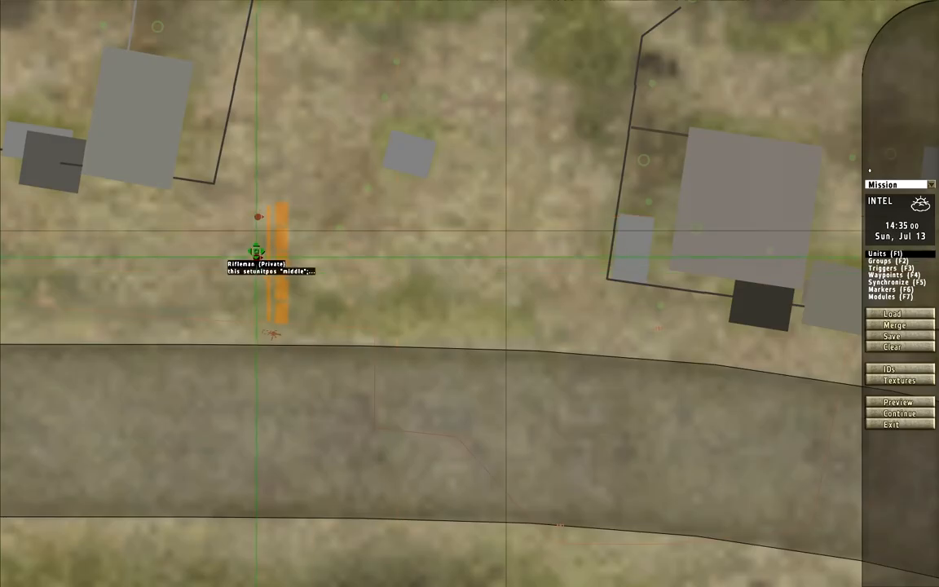
{"action": "key", "text": "ctrl+v"}
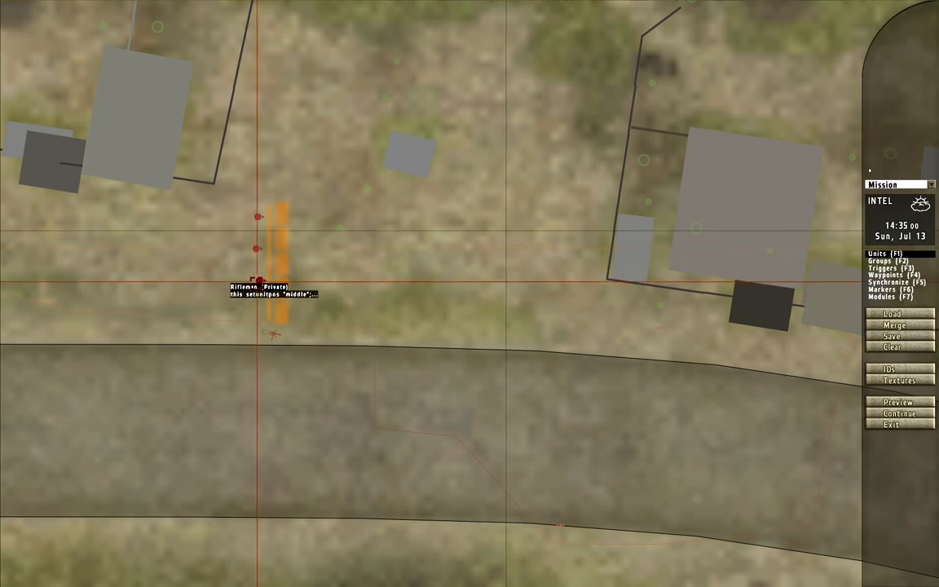
{"action": "key", "text": "ctrl+v"}
- Change the rifleman copy nearest the road to the unit type Scout (Snd. Lieutenant)
{"action": "double_click", "coordinate": [255, 316]}
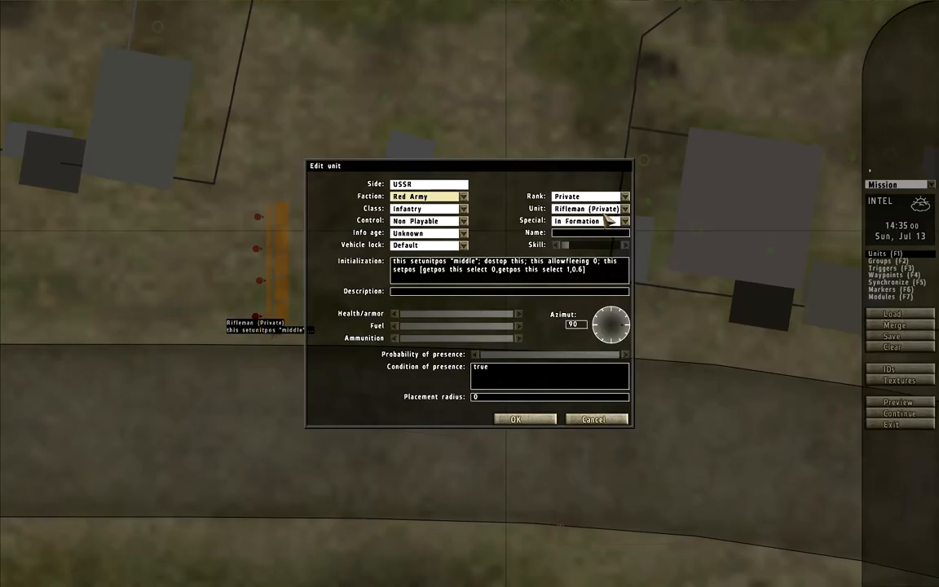
{"action": "left_click", "coordinate": [595, 209]}
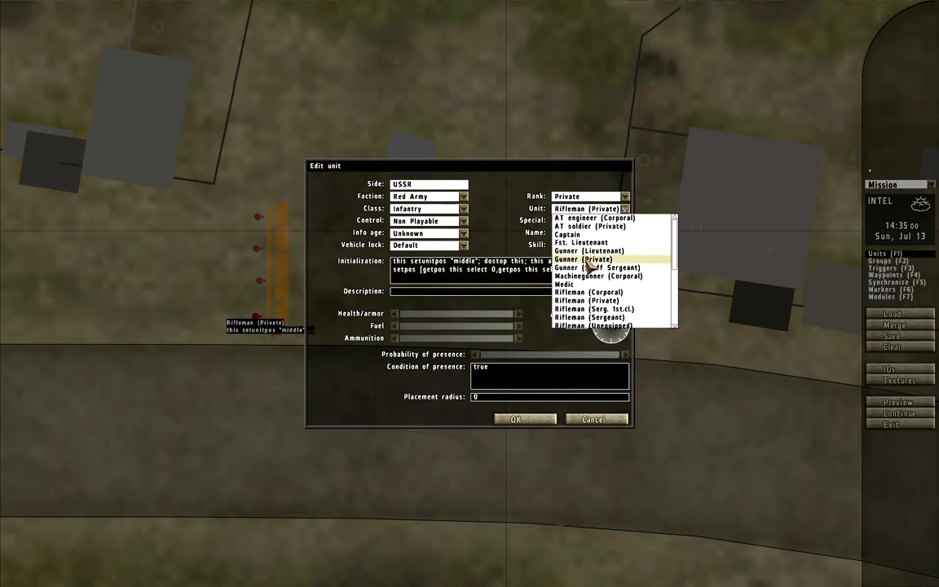
{"action": "scroll", "coordinate": [589, 289], "scroll_direction": "down", "scroll_amount": 8}
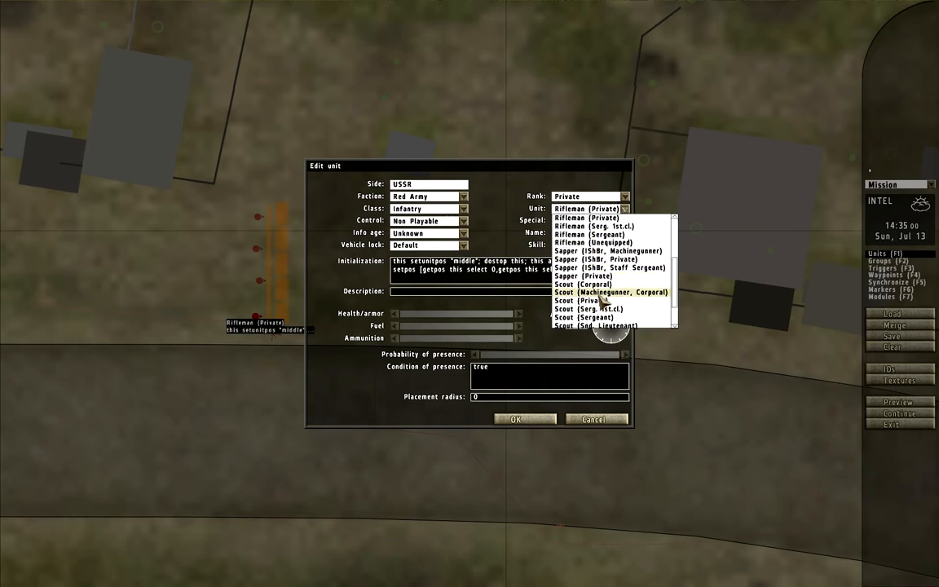
{"action": "left_click", "coordinate": [583, 324]}
{"action": "key", "text": "Return"}
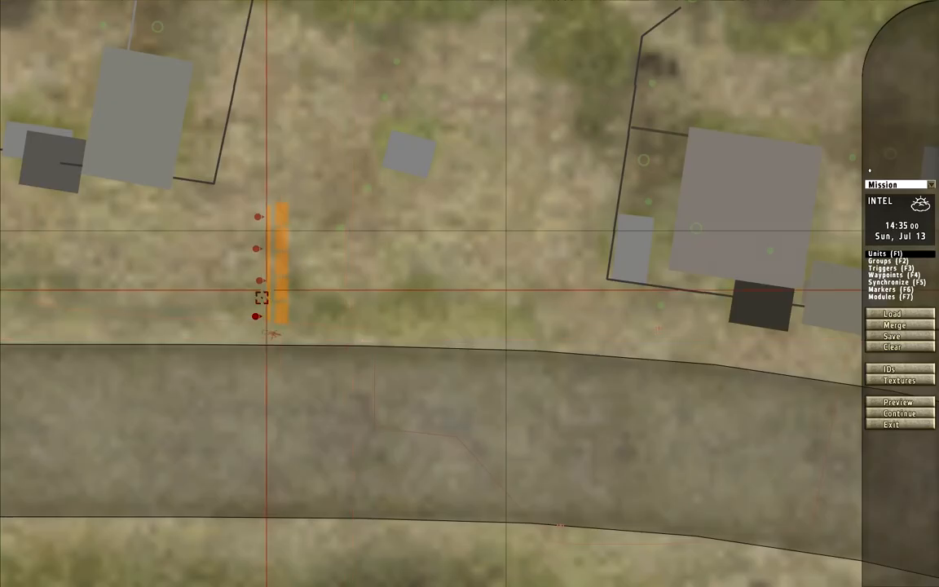
- Delete surplus soldiers from the line along the stone wall's west side, keeping two, and check the settings of the one nearest the road
{"action": "key", "text": "Delete"}
{"action": "left_click_drag", "start_coordinate": [256, 247], "coordinate": [257, 256]}
{"action": "scroll", "coordinate": [269, 244], "scroll_direction": "down", "scroll_amount": 3}
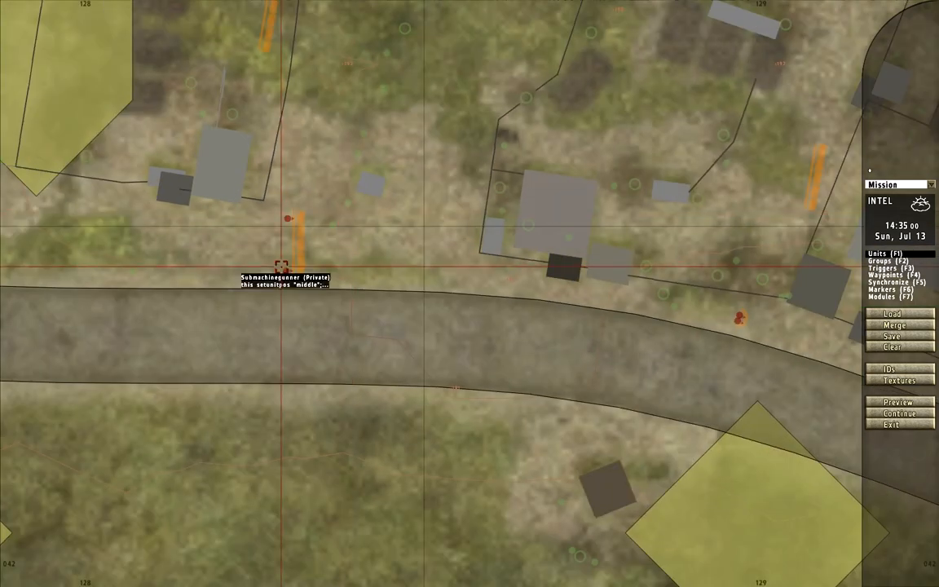
{"action": "scroll", "coordinate": [453, 238], "scroll_direction": "down", "scroll_amount": 2}
{"action": "scroll", "coordinate": [331, 268], "scroll_direction": "up", "scroll_amount": 5}
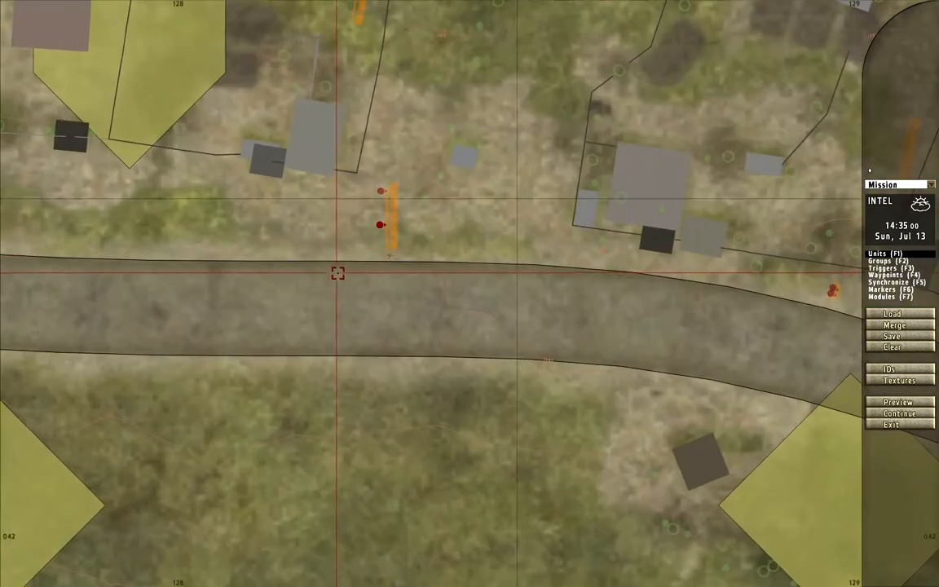
{"action": "scroll", "coordinate": [508, 256], "scroll_direction": "down", "scroll_amount": 5}
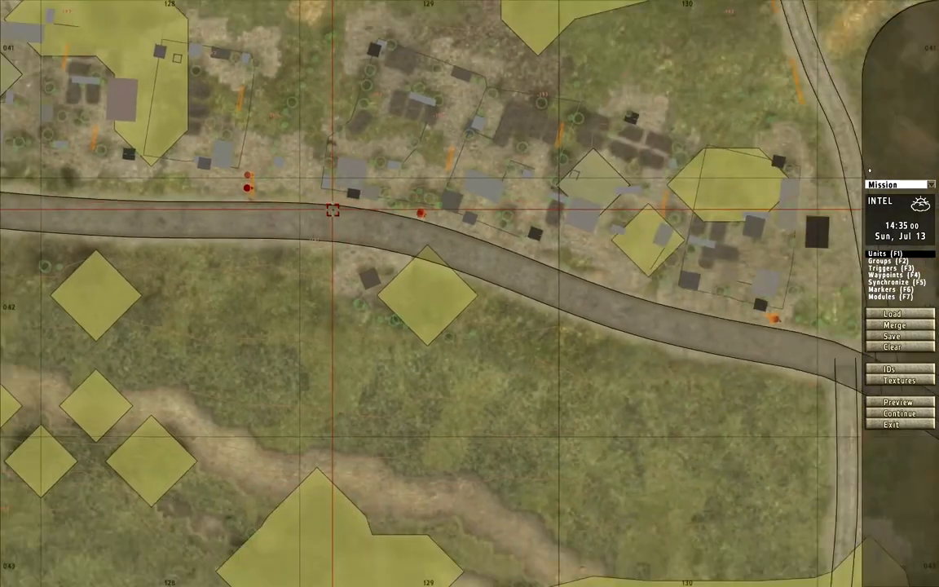
{"action": "scroll", "coordinate": [303, 199], "scroll_direction": "up", "scroll_amount": 2}
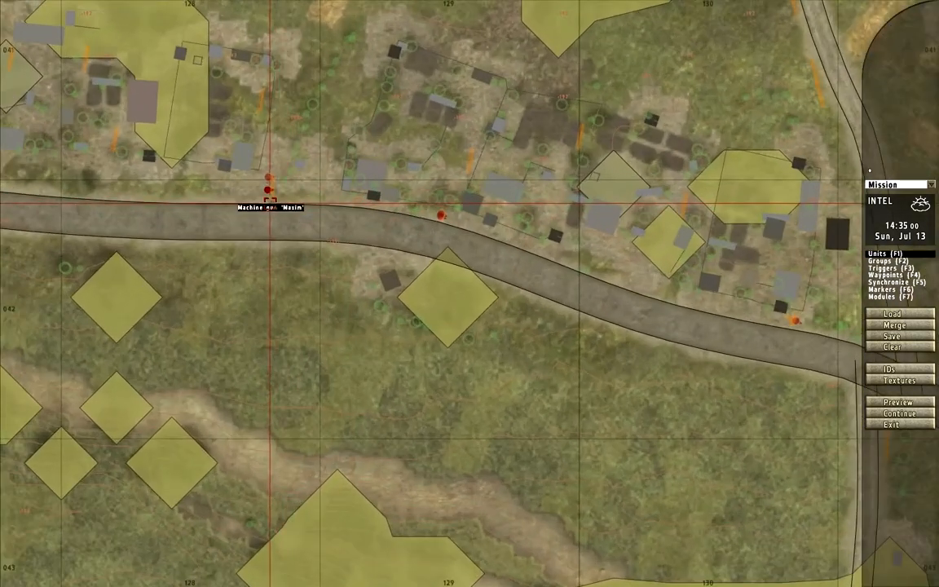
{"action": "double_click", "coordinate": [269, 189]}
{"action": "key", "text": "Escape"}
- Copy an existing stone wall into the eastern gardens and place two more copies along the easternmost yard's east fence
{"action": "scroll", "coordinate": [479, 235], "scroll_direction": "down", "scroll_amount": 3}
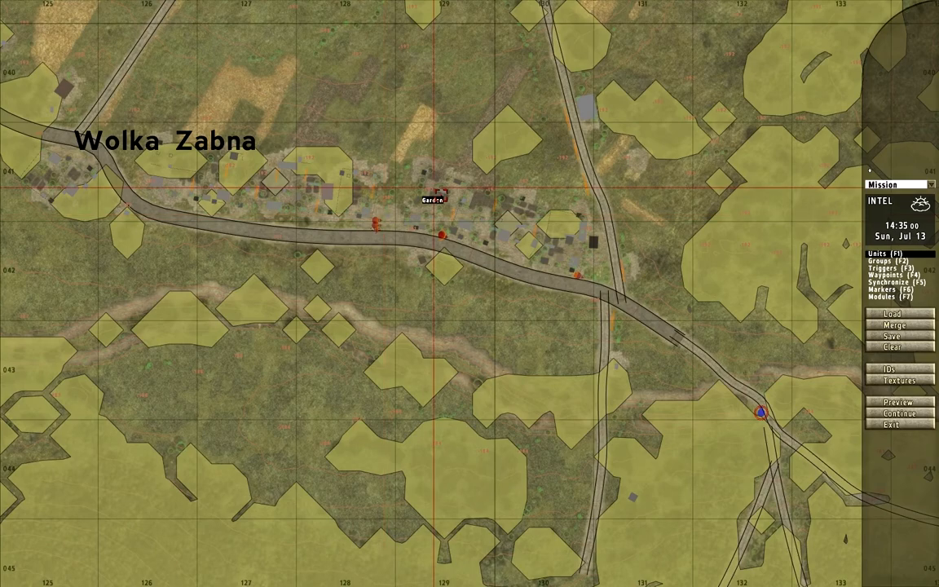
{"action": "scroll", "coordinate": [380, 217], "scroll_direction": "up", "scroll_amount": 5}
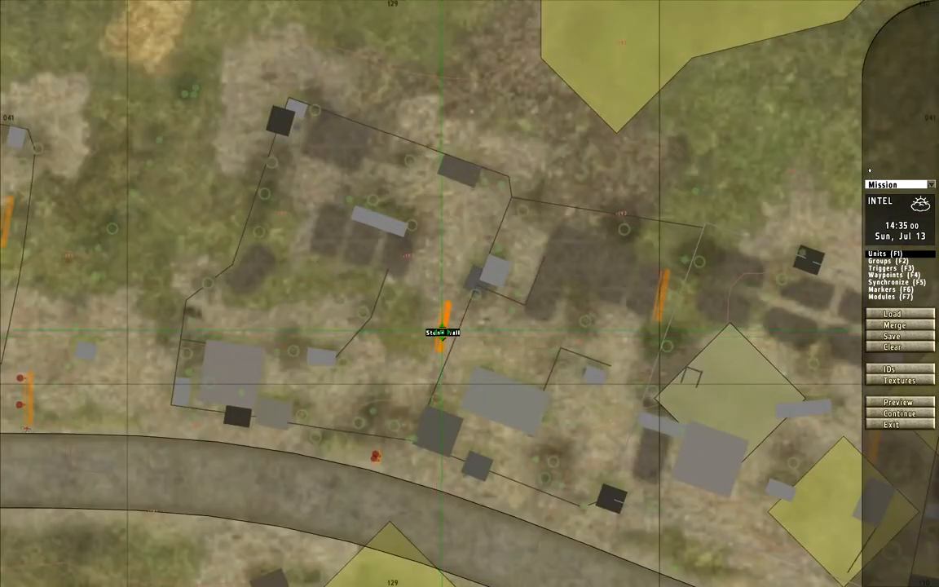
{"action": "scroll", "coordinate": [434, 352], "scroll_direction": "down", "scroll_amount": 3}
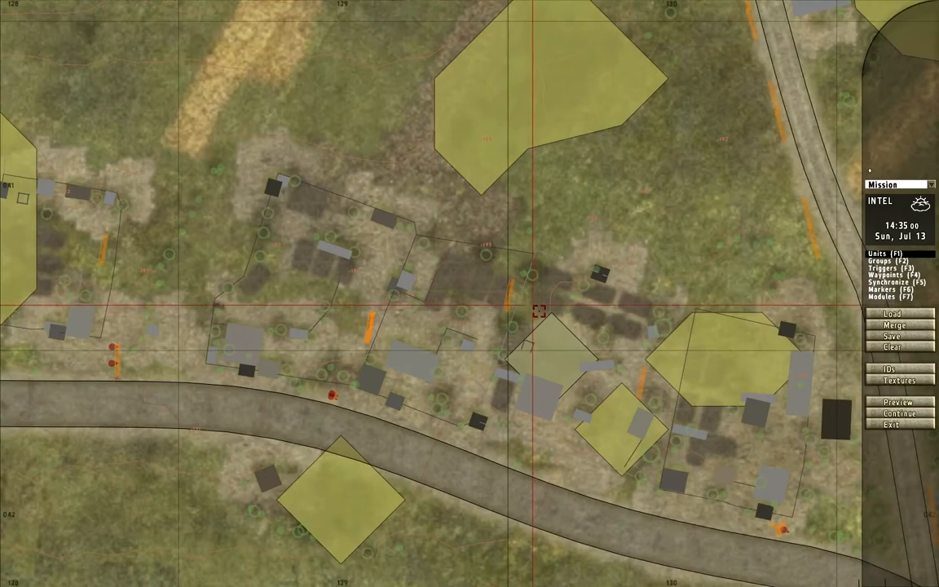
{"action": "scroll", "coordinate": [498, 292], "scroll_direction": "up", "scroll_amount": 2}
{"action": "key", "text": "ctrl+v"}
{"action": "left_click_drag", "start_coordinate": [499, 292], "coordinate": [608, 323]}
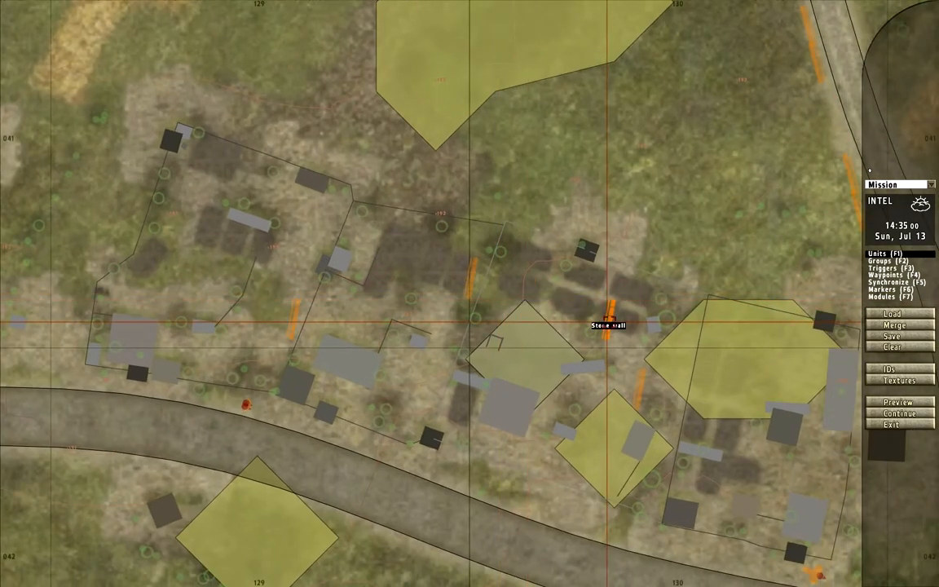
{"action": "right_click_drag", "start_coordinate": [795, 462], "coordinate": [616, 371]}
{"action": "key", "text": "ctrl+v"}
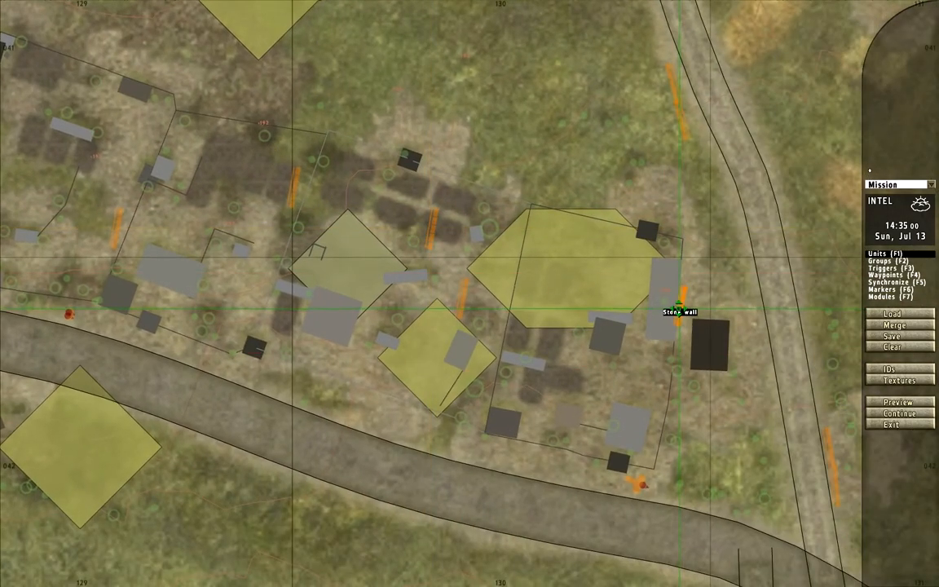
{"action": "left_click_drag", "start_coordinate": [688, 303], "coordinate": [675, 398]}
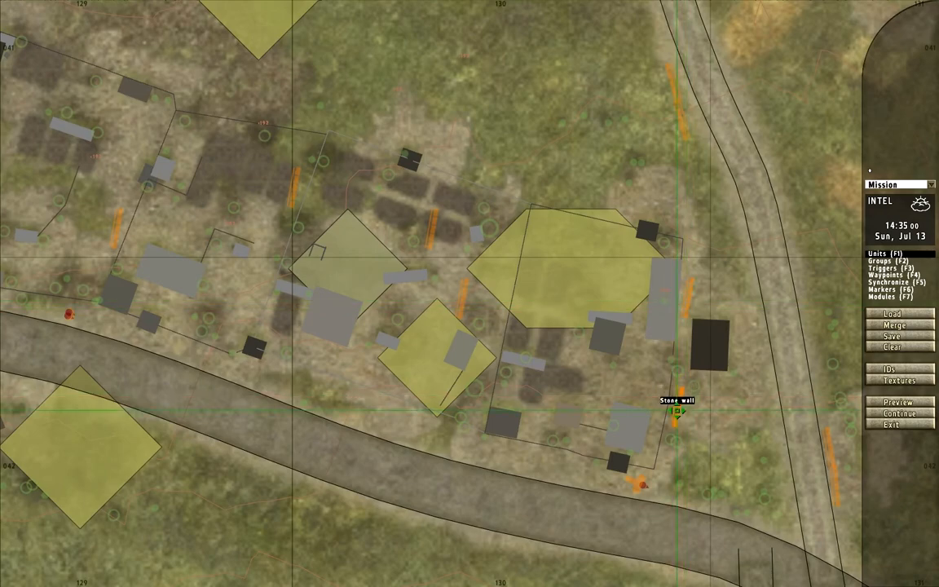
- Examine the layout of walls and units along the main road through Wolka Zabna
{"action": "right_click_drag", "start_coordinate": [570, 340], "coordinate": [828, 292]}
{"action": "scroll", "coordinate": [693, 296], "scroll_direction": "down", "scroll_amount": 2}
{"action": "right_click_drag", "start_coordinate": [479, 272], "coordinate": [648, 315]}
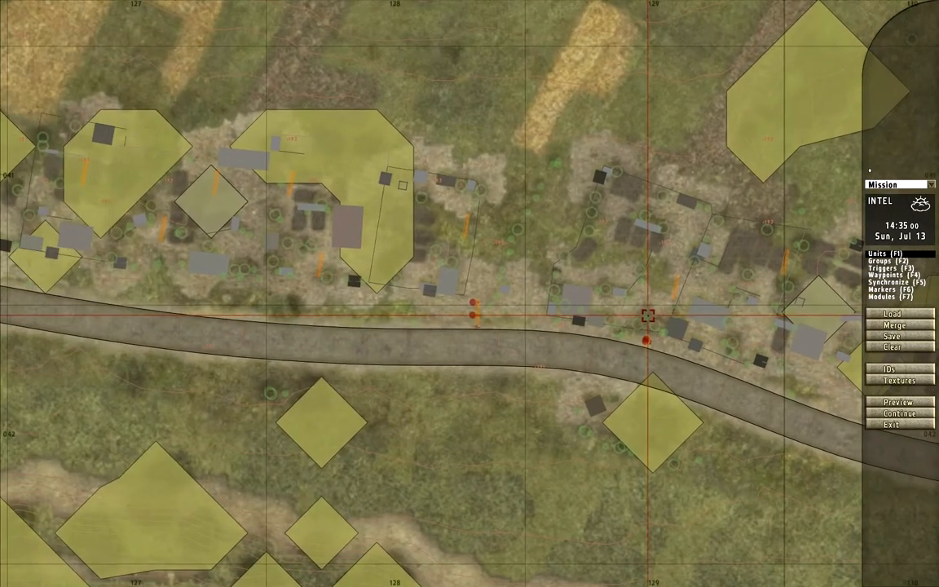
{"action": "right_click_drag", "start_coordinate": [463, 277], "coordinate": [622, 317]}
{"action": "scroll", "coordinate": [621, 316], "scroll_direction": "down", "scroll_amount": 5}
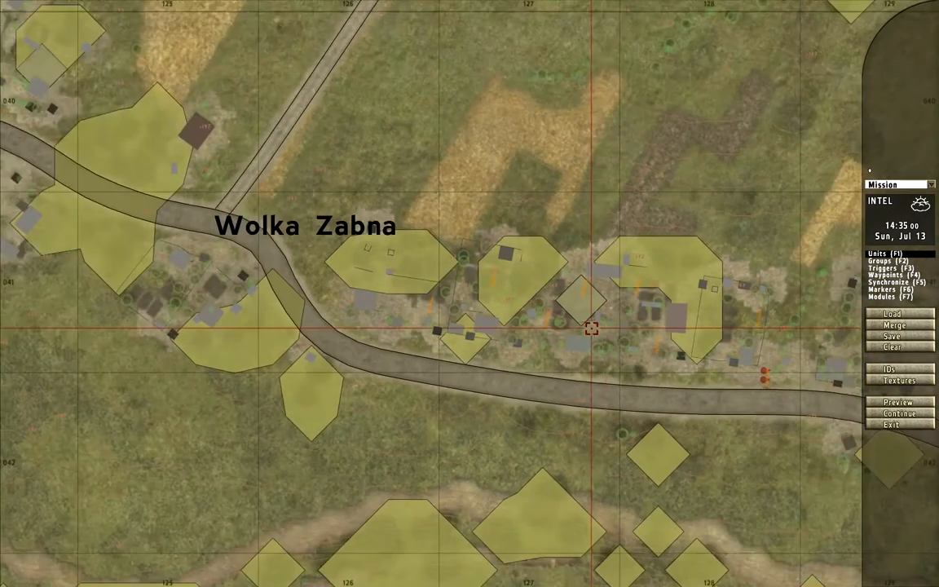
{"action": "scroll", "coordinate": [518, 273], "scroll_direction": "down", "scroll_amount": 1}
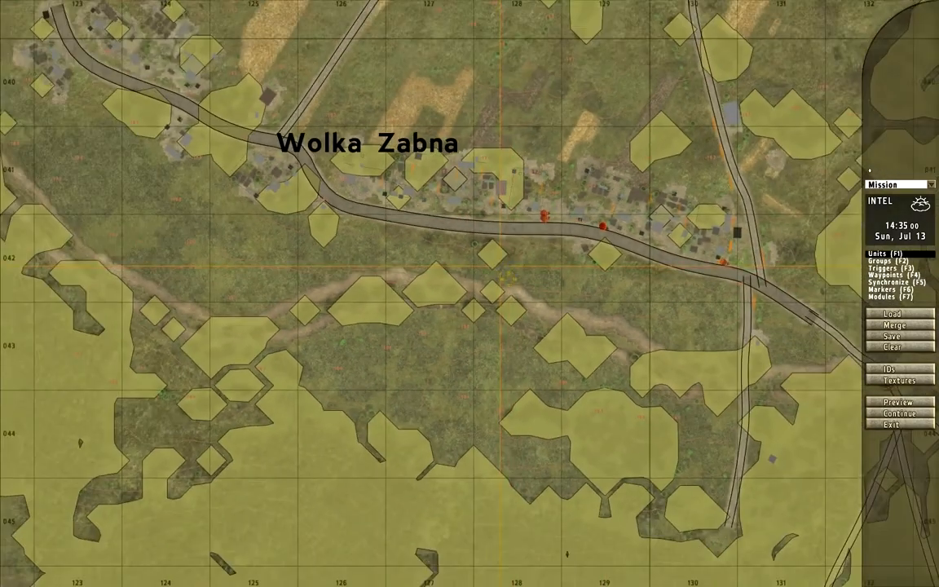
{"action": "right_click_drag", "start_coordinate": [454, 241], "coordinate": [481, 295]}
{"action": "scroll", "coordinate": [339, 235], "scroll_direction": "up", "scroll_amount": 2}
{"action": "scroll", "coordinate": [340, 233], "scroll_direction": "down", "scroll_amount": 2}
{"action": "right_click_drag", "start_coordinate": [342, 241], "coordinate": [430, 265]}
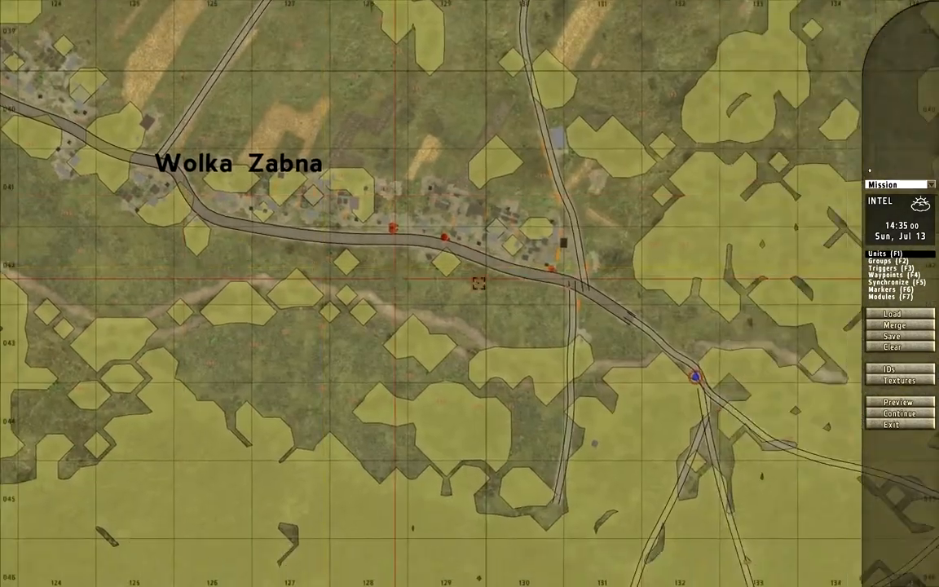
{"action": "scroll", "coordinate": [539, 267], "scroll_direction": "up", "scroll_amount": 2}
{"action": "scroll", "coordinate": [519, 207], "scroll_direction": "up", "scroll_amount": 2}
{"action": "right_click_drag", "start_coordinate": [333, 150], "coordinate": [517, 280]}
- Insert a USSR Red Army unit of class Infantry, Rifleman (Private), on the open ground north of the road between the fenced yards
{"action": "key", "text": "F2"}
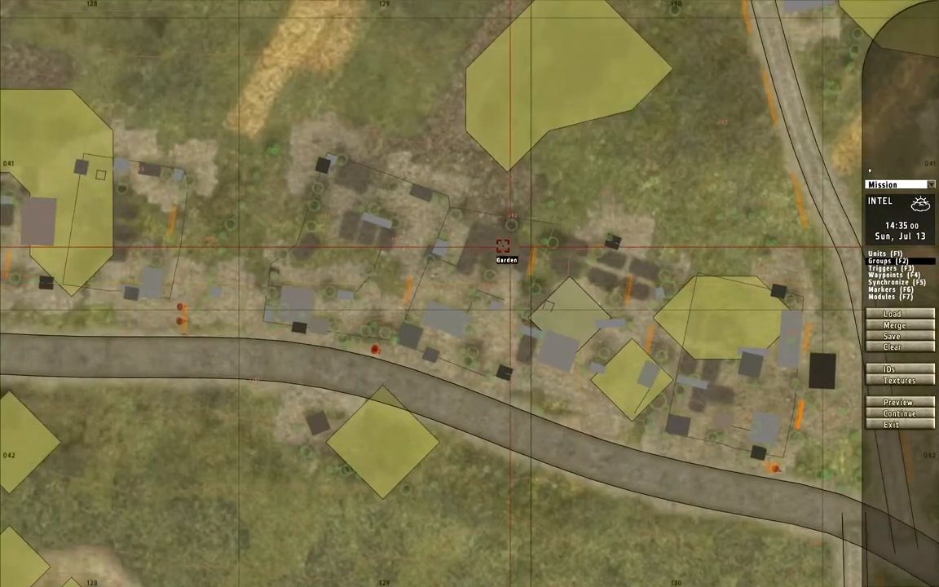
{"action": "right_click_drag", "start_coordinate": [344, 233], "coordinate": [416, 220]}
{"action": "key", "text": "F1"}
{"action": "double_click", "coordinate": [329, 177]}
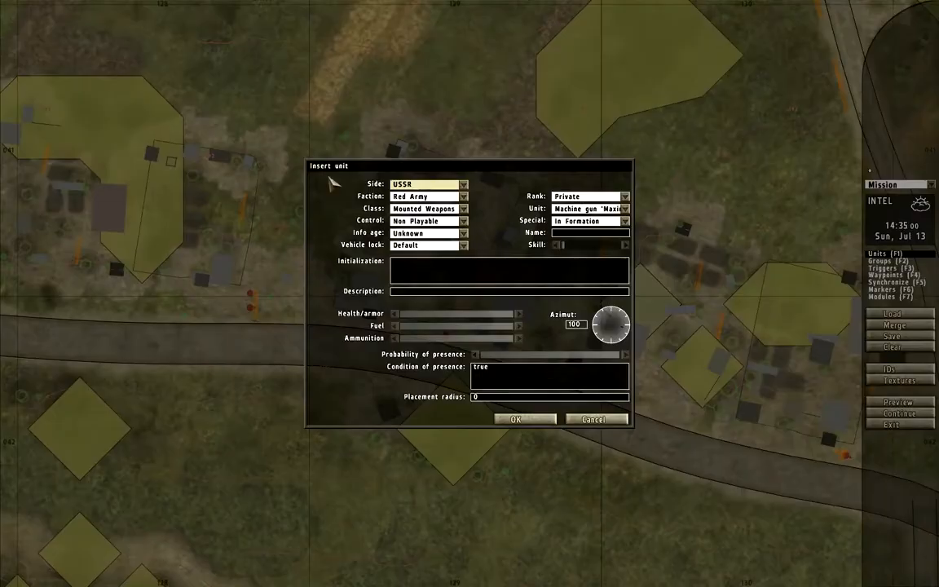
{"action": "left_click", "coordinate": [420, 208]}
{"action": "left_click", "coordinate": [417, 230]}
{"action": "left_click", "coordinate": [591, 209]}
{"action": "left_click", "coordinate": [604, 301]}
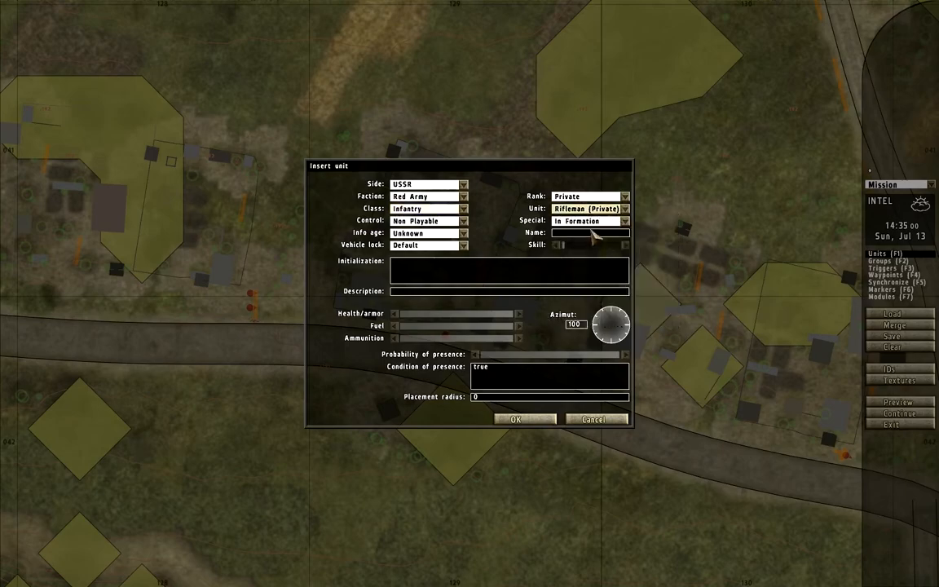
{"action": "key", "text": "Return"}
- Detach the new rifleman from the stone wall group and add copies beside him to form a separate squad
{"action": "scroll", "coordinate": [350, 308], "scroll_direction": "up", "scroll_amount": 2}
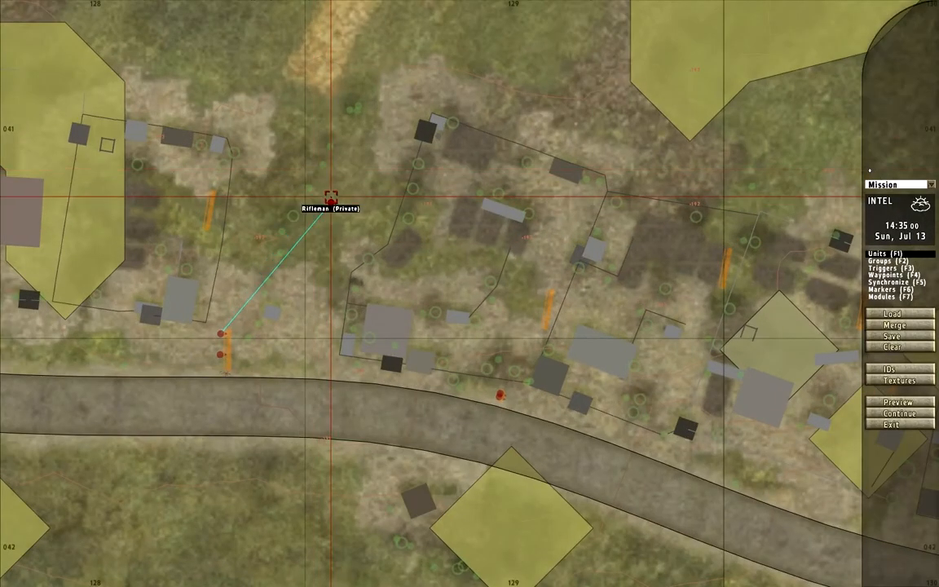
{"action": "key", "text": "F2"}
{"action": "scroll", "coordinate": [328, 203], "scroll_direction": "up", "scroll_amount": 2}
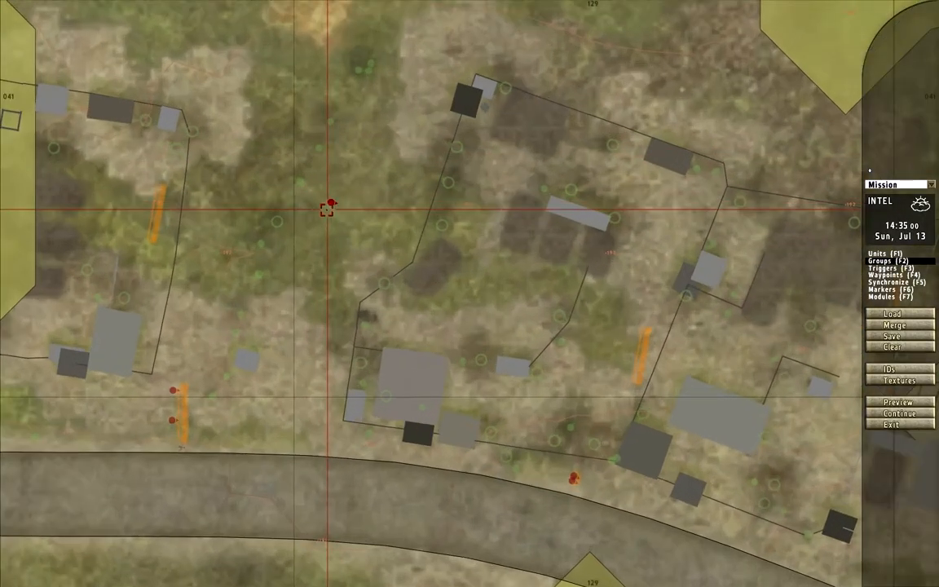
- Change one rifleman of the new squad to the unit type Submachinegunner (Private)
{"action": "double_click", "coordinate": [327, 205]}
{"action": "left_click", "coordinate": [591, 209]}
{"action": "scroll", "coordinate": [629, 244], "scroll_direction": "down", "scroll_amount": 5}
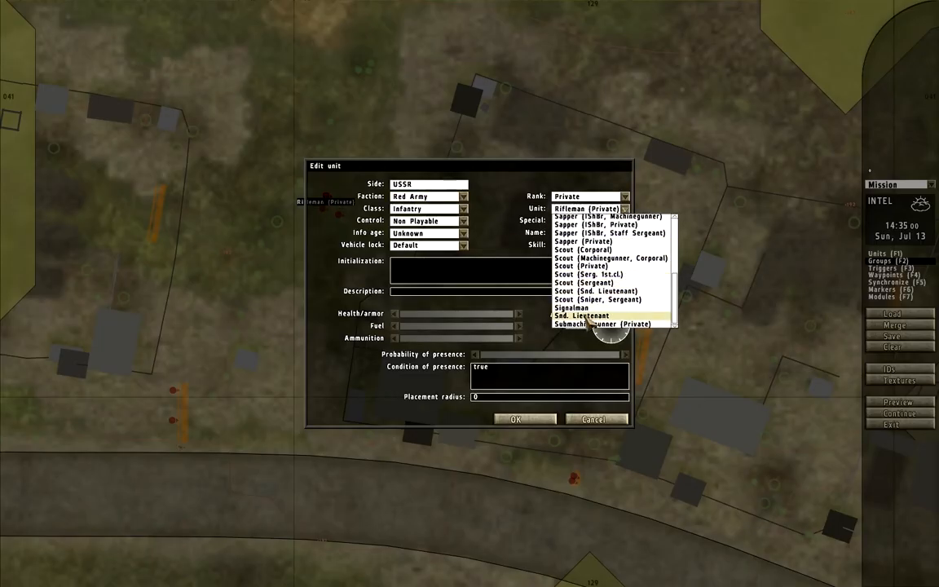
{"action": "left_click", "coordinate": [563, 325]}
{"action": "left_click", "coordinate": [523, 419]}
- Set a squad rifleman's rank to Corporal and move the squad to the west side of the fenced yard nearby
{"action": "scroll", "coordinate": [340, 214], "scroll_direction": "up", "scroll_amount": 4}
{"action": "left_click_drag", "start_coordinate": [317, 173], "coordinate": [328, 189]}
{"action": "key", "text": "F1"}
{"action": "double_click", "coordinate": [328, 190]}
{"action": "left_click", "coordinate": [571, 193]}
{"action": "left_click", "coordinate": [542, 204]}
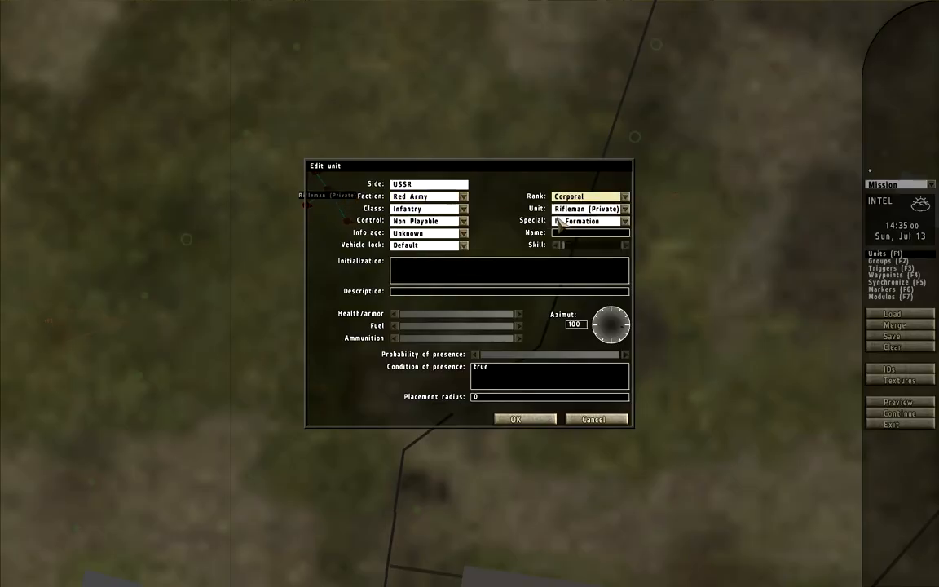
{"action": "left_click", "coordinate": [523, 420]}
{"action": "left_click_drag", "start_coordinate": [326, 192], "coordinate": [422, 238]}
- Insert a MOVE waypoint in the yard's northwest corner with speed Limited and formation Delta for the squad
{"action": "scroll", "coordinate": [388, 180], "scroll_direction": "down", "scroll_amount": 4}
{"action": "key", "text": "F4"}
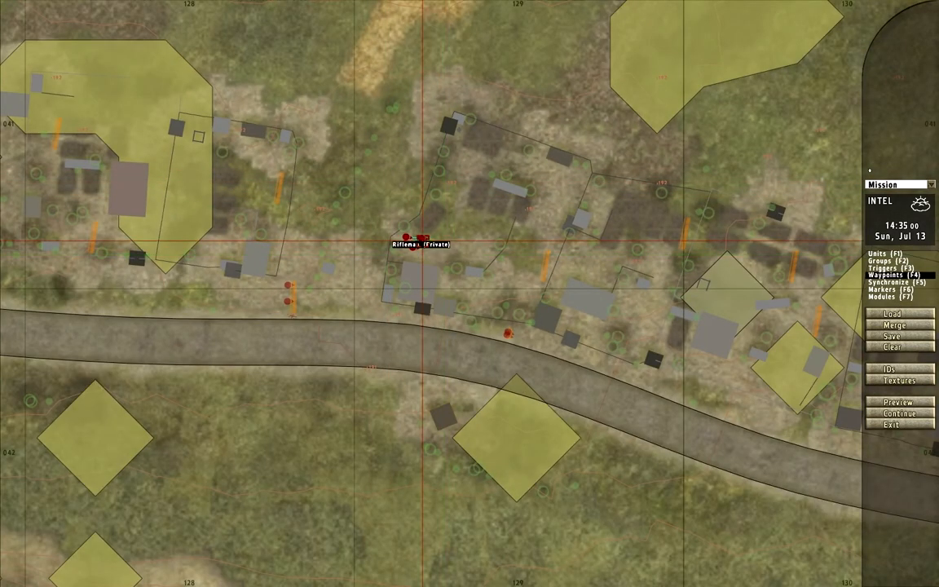
{"action": "double_click", "coordinate": [470, 163]}
{"action": "left_click", "coordinate": [479, 243]}
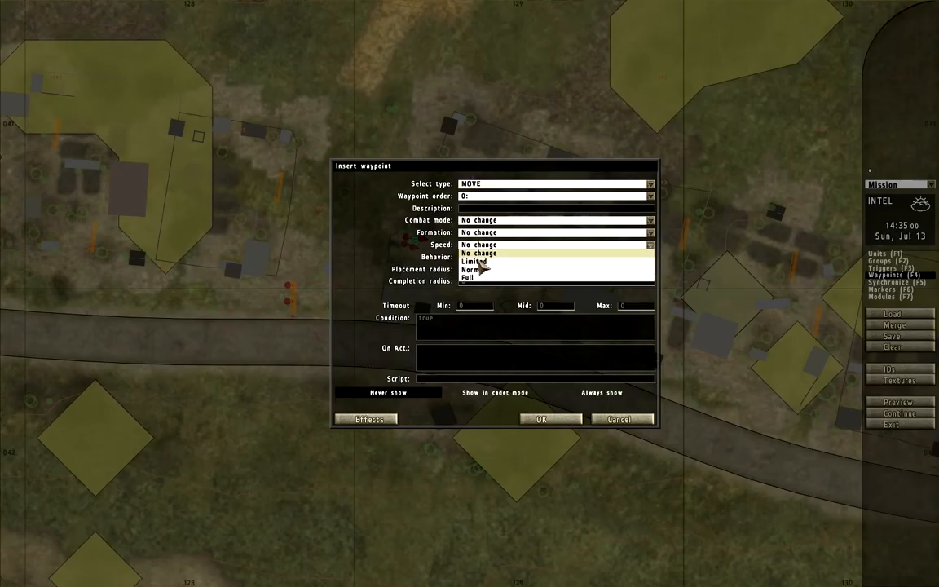
{"action": "left_click", "coordinate": [478, 261]}
{"action": "left_click", "coordinate": [479, 257]}
{"action": "left_click", "coordinate": [468, 233]}
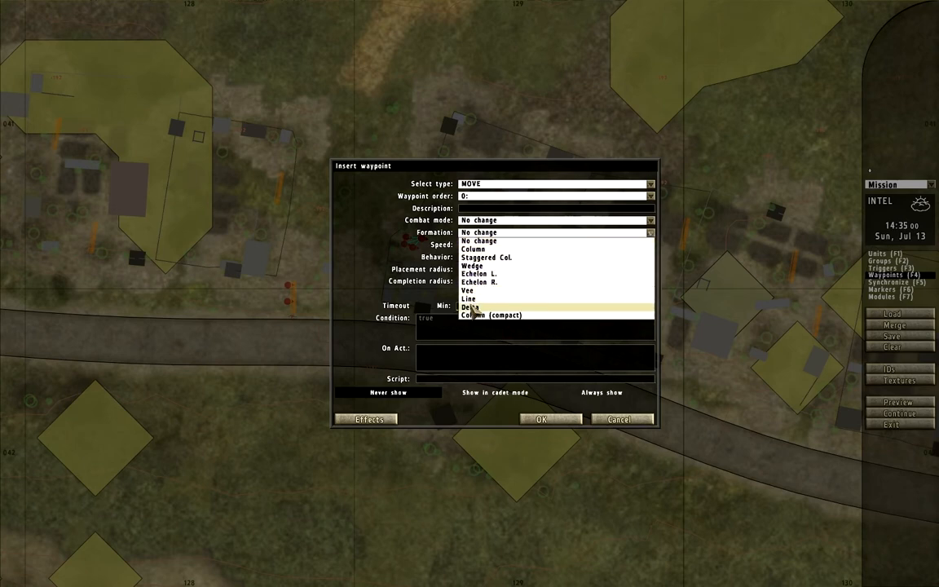
{"action": "left_click", "coordinate": [468, 309]}
{"action": "key", "text": "Return"}
- Add three more waypoints at the yard's northeast corner, its roadside end and back near the squad to complete the patrol loop
{"action": "double_click", "coordinate": [580, 184]}
{"action": "key", "text": "Return"}
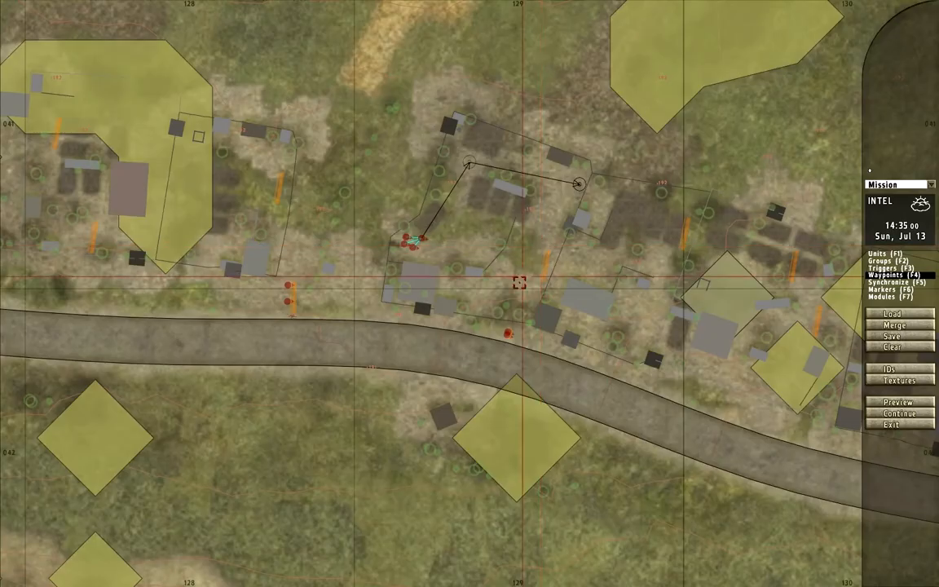
{"action": "double_click", "coordinate": [519, 299]}
{"action": "key", "text": "Return"}
{"action": "double_click", "coordinate": [434, 253]}
{"action": "key", "text": "Return"}
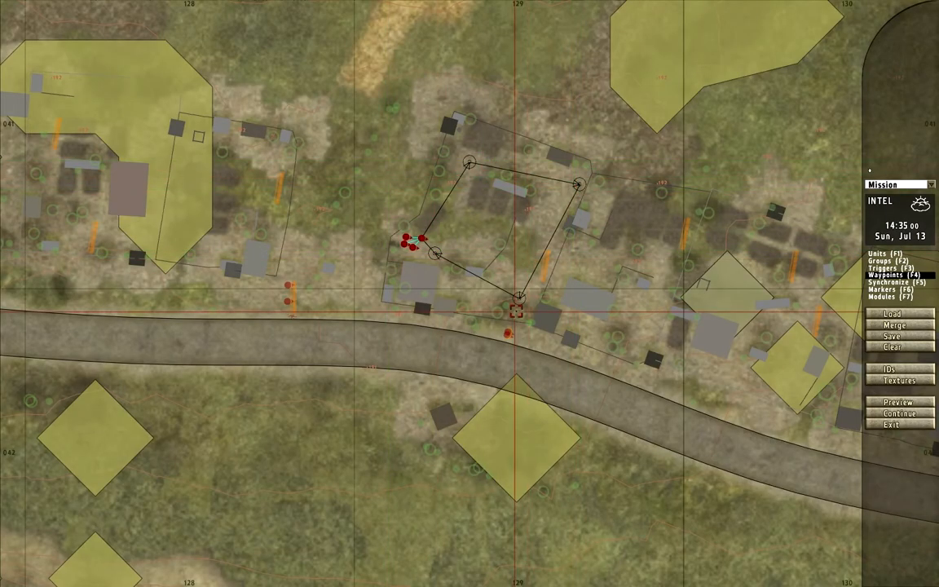
- Paste a copy of the patrol squad with its waypoints and place the soldiers in the next yard east, near the road
{"action": "right_click_drag", "start_coordinate": [511, 309], "coordinate": [371, 268]}
{"action": "key", "text": "ctrl+v"}
{"action": "left_click", "coordinate": [493, 276]}
{"action": "left_click_drag", "start_coordinate": [491, 260], "coordinate": [499, 297]}
{"action": "left_click_drag", "start_coordinate": [379, 202], "coordinate": [463, 291]}
- Rearrange the copied squad's waypoints into a patrol loop around the garden of the second yard
{"action": "left_click_drag", "start_coordinate": [440, 128], "coordinate": [451, 187]}
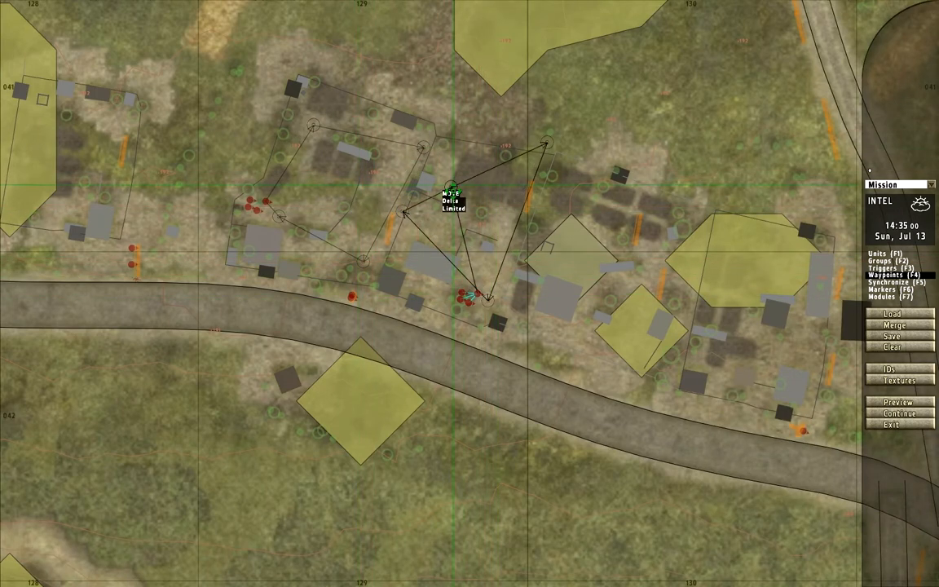
{"action": "left_click_drag", "start_coordinate": [432, 226], "coordinate": [499, 190]}
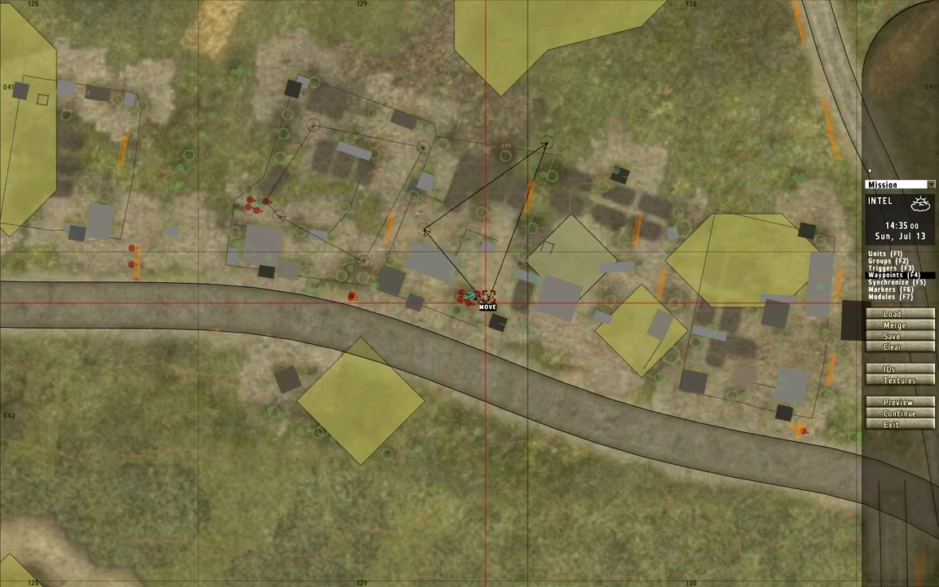
{"action": "left_click_drag", "start_coordinate": [545, 144], "coordinate": [471, 156]}
{"action": "left_click_drag", "start_coordinate": [493, 294], "coordinate": [528, 190]}
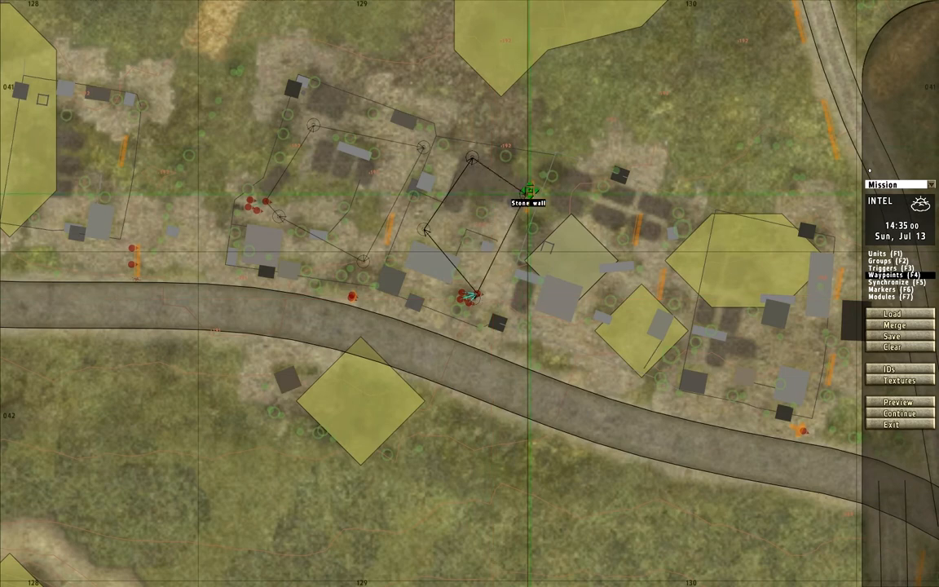
{"action": "left_click_drag", "start_coordinate": [471, 163], "coordinate": [450, 156]}
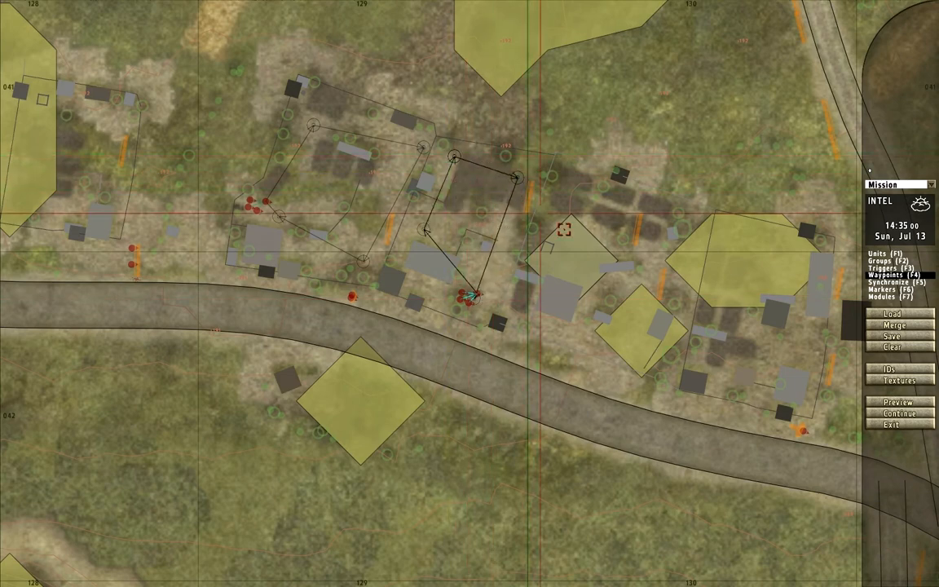
- Paste a third patrol squad north of the next houses east and arrange its waypoints in a loop around them
{"action": "right_click_drag", "start_coordinate": [564, 230], "coordinate": [513, 227]}
{"action": "key", "text": "ctrl+v"}
{"action": "left_click_drag", "start_coordinate": [589, 215], "coordinate": [627, 229]}
{"action": "left_click_drag", "start_coordinate": [577, 96], "coordinate": [474, 283]}
{"action": "left_click_drag", "start_coordinate": [688, 119], "coordinate": [571, 285]}
{"action": "left_click_drag", "start_coordinate": [627, 232], "coordinate": [621, 219]}
- Paste a fourth patrol squad into the easternmost fenced yard and spread its waypoints around that yard
{"action": "scroll", "coordinate": [712, 323], "scroll_direction": "down", "scroll_amount": 2}
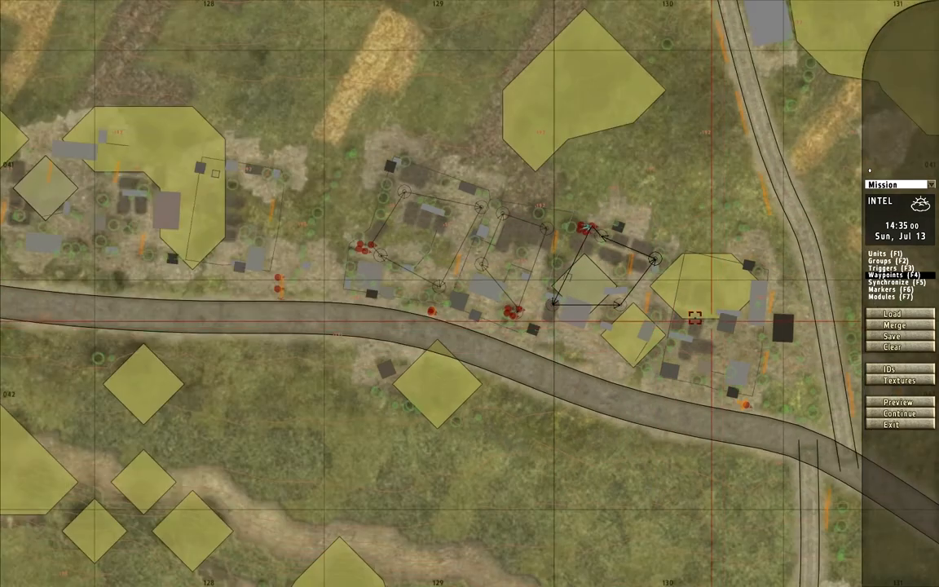
{"action": "right_click_drag", "start_coordinate": [707, 320], "coordinate": [563, 293]}
{"action": "key", "text": "ctrl+v"}
{"action": "left_click_drag", "start_coordinate": [624, 305], "coordinate": [608, 414]}
{"action": "scroll", "coordinate": [616, 321], "scroll_direction": "up", "scroll_amount": 2}
{"action": "left_click_drag", "start_coordinate": [685, 267], "coordinate": [586, 199]}
{"action": "left_click_drag", "start_coordinate": [609, 406], "coordinate": [587, 339]}
{"action": "left_click_drag", "start_coordinate": [548, 235], "coordinate": [517, 182]}
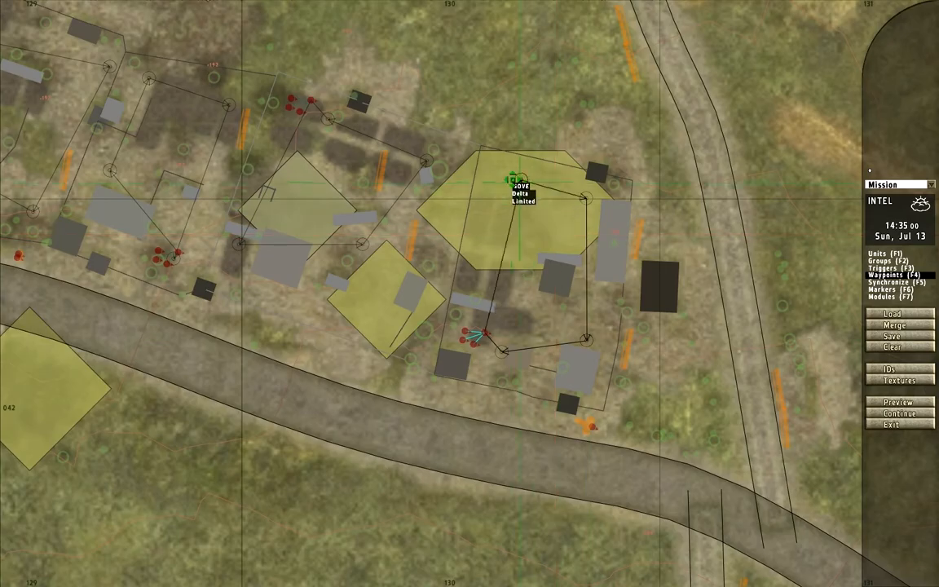
- Save the mission as a user mission named 29th_Infantry_Assault
{"action": "scroll", "coordinate": [690, 269], "scroll_direction": "down", "scroll_amount": 6}
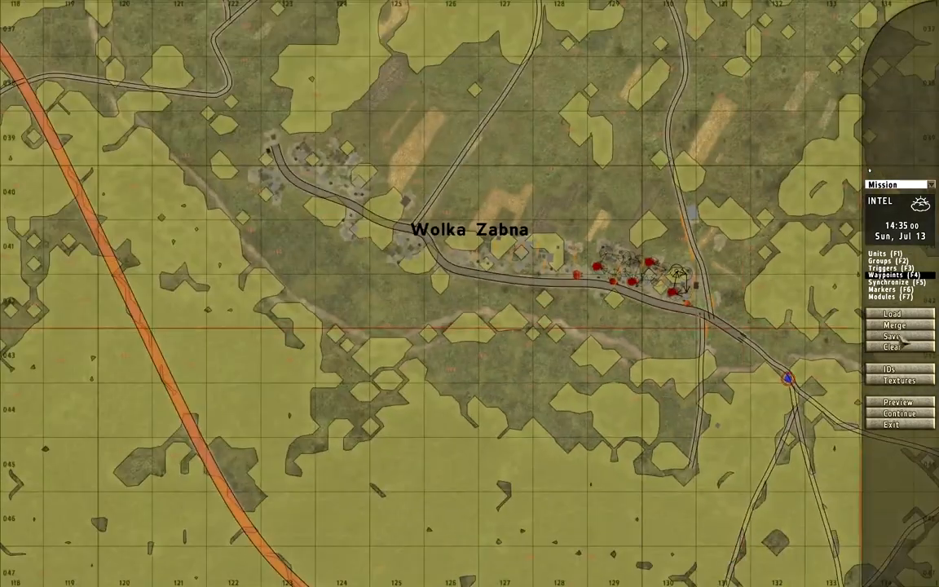
{"action": "left_click", "coordinate": [893, 336]}
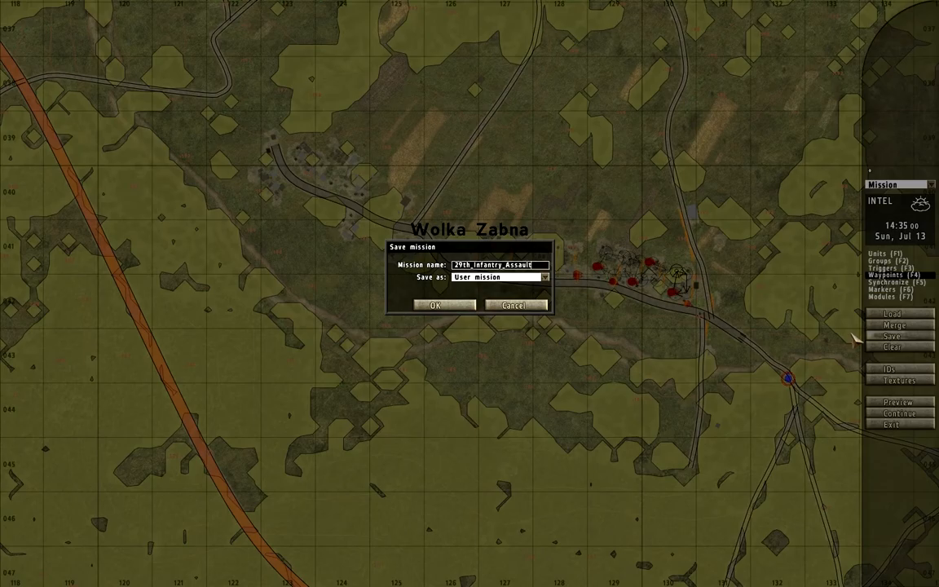
{"action": "key", "text": "Return"}
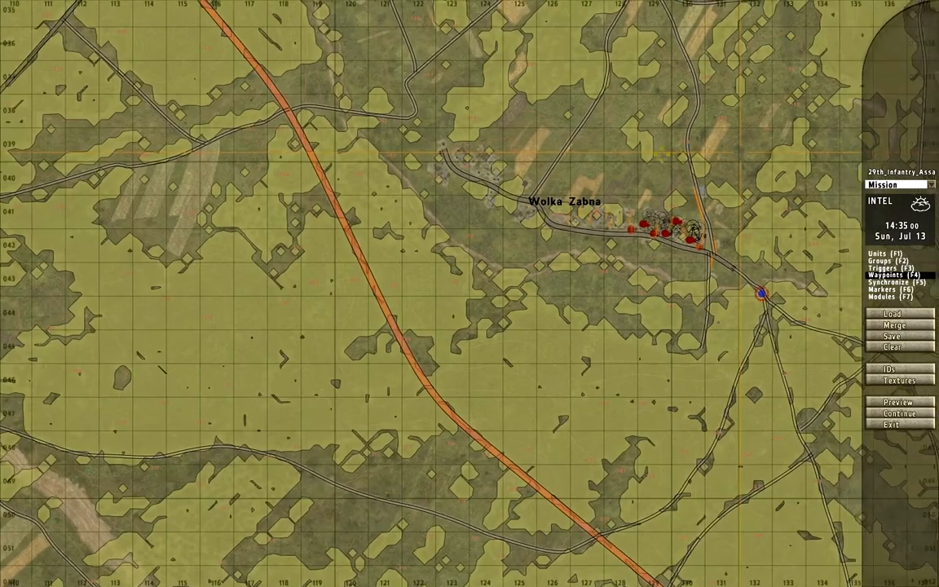
{"action": "right_click_drag", "start_coordinate": [736, 212], "coordinate": [550, 188]}
{"action": "scroll", "coordinate": [574, 242], "scroll_direction": "up", "scroll_amount": 3}
{"action": "scroll", "coordinate": [549, 188], "scroll_direction": "down", "scroll_amount": 2}
{"action": "right_click_drag", "start_coordinate": [158, 256], "coordinate": [365, 421]}
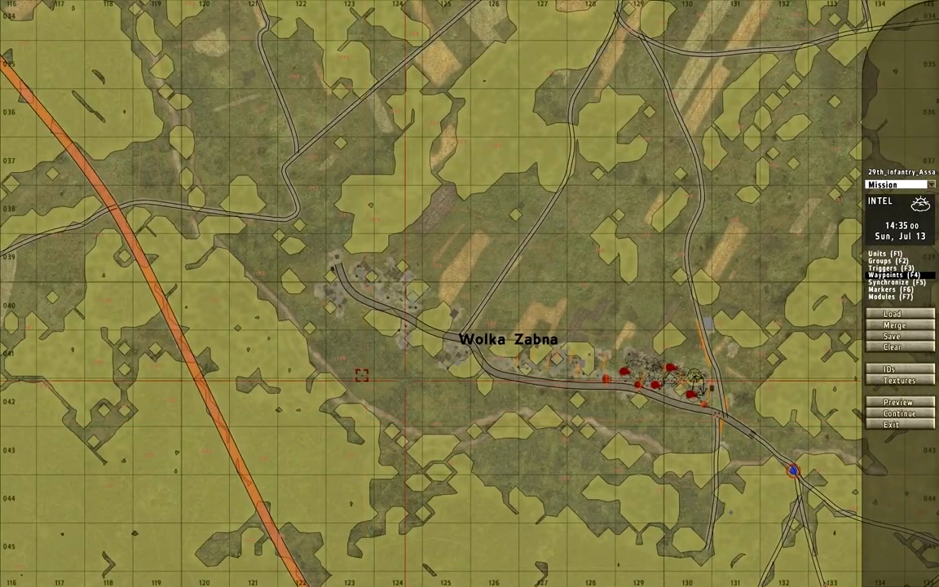
{"action": "right_click_drag", "start_coordinate": [360, 378], "coordinate": [28, 236]}
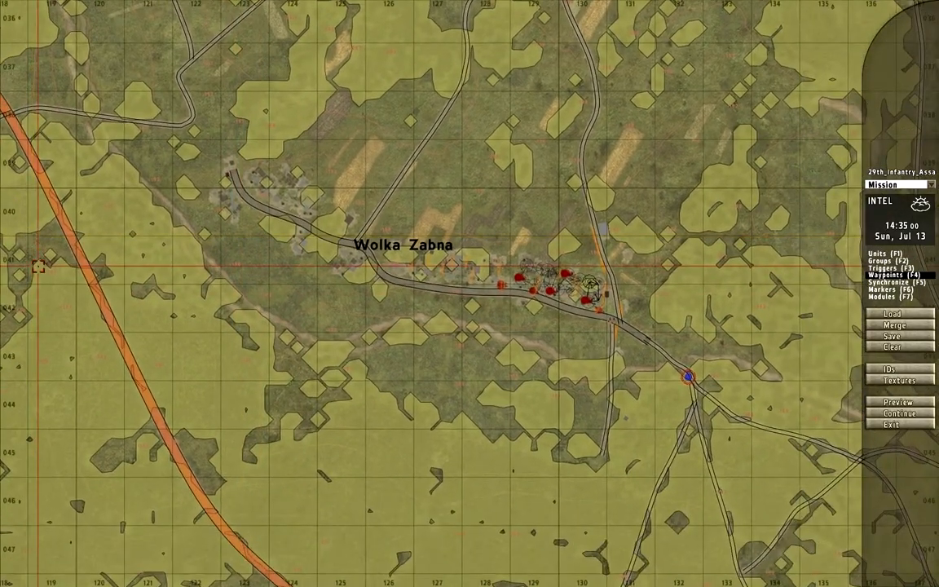